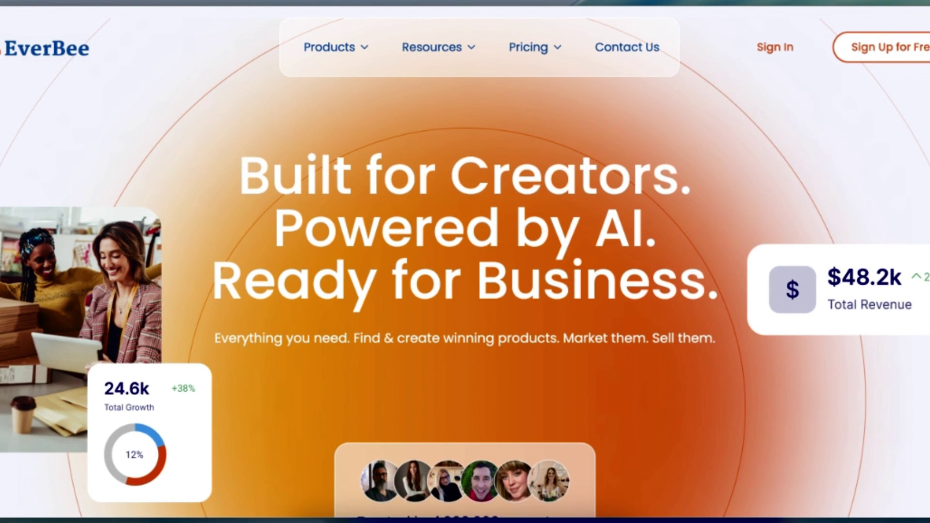
Start a free EverBee sign-up and begin entering the account holder's name
{"action": "scroll", "coordinate": [465, 261], "scroll_direction": "down", "scroll_amount": 5}
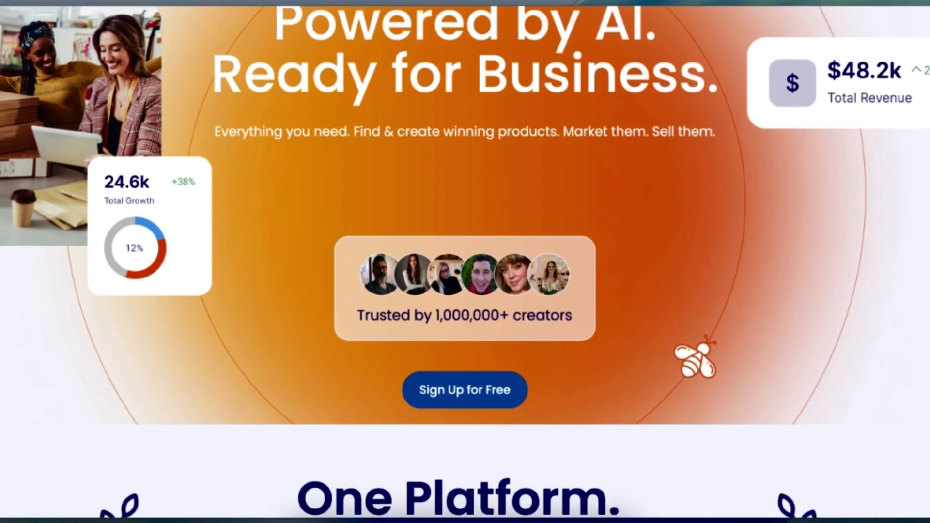
{"action": "scroll", "coordinate": [465, 261], "scroll_direction": "down", "scroll_amount": 6}
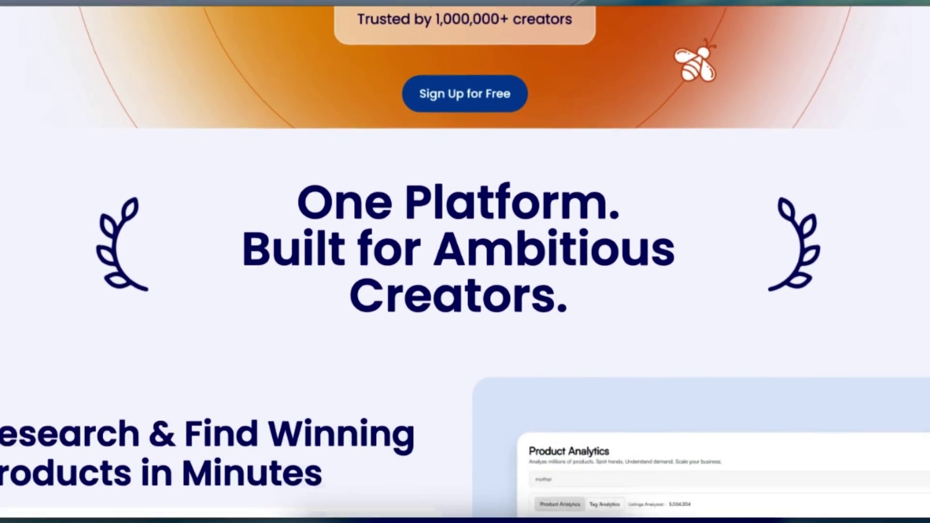
{"action": "scroll", "coordinate": [465, 261], "scroll_direction": "down", "scroll_amount": 9}
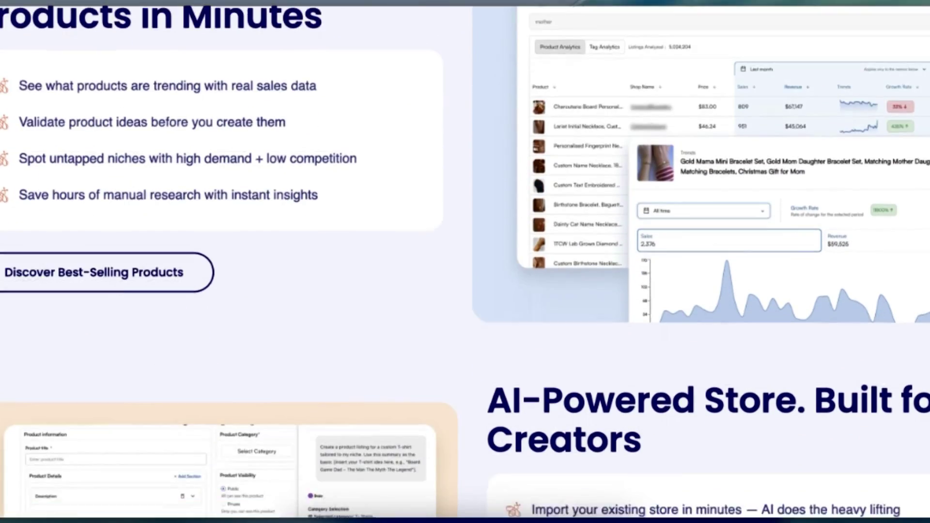
{"action": "scroll", "coordinate": [465, 262], "scroll_direction": "down", "scroll_amount": 10}
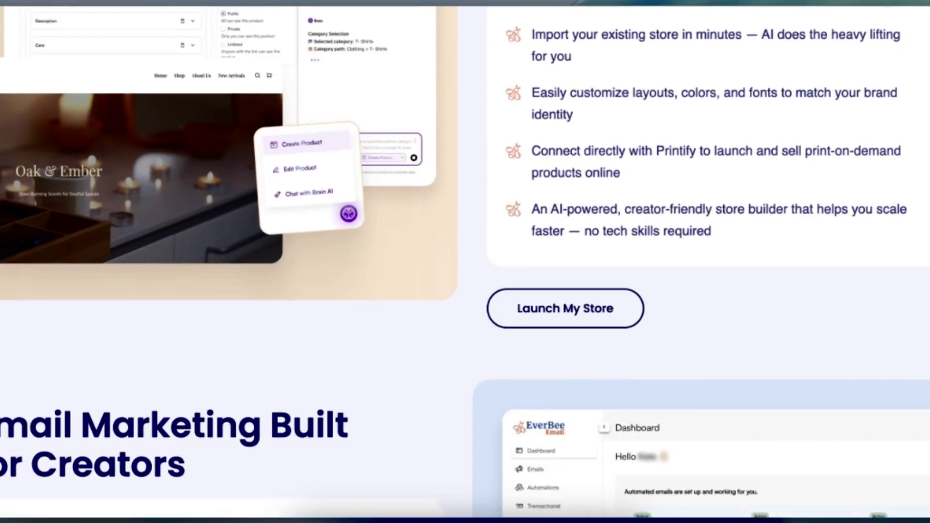
{"action": "scroll", "coordinate": [465, 262], "scroll_direction": "down", "scroll_amount": 10}
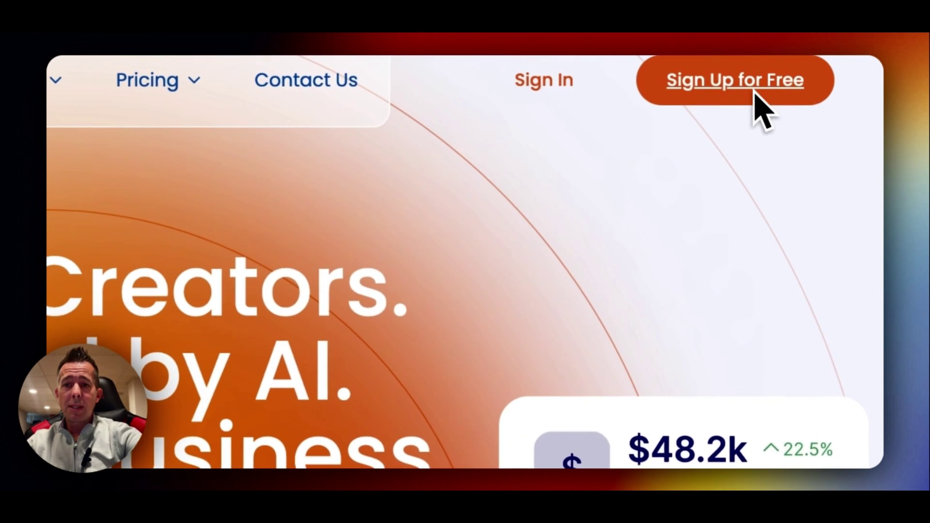
{"action": "left_click", "coordinate": [755, 92]}
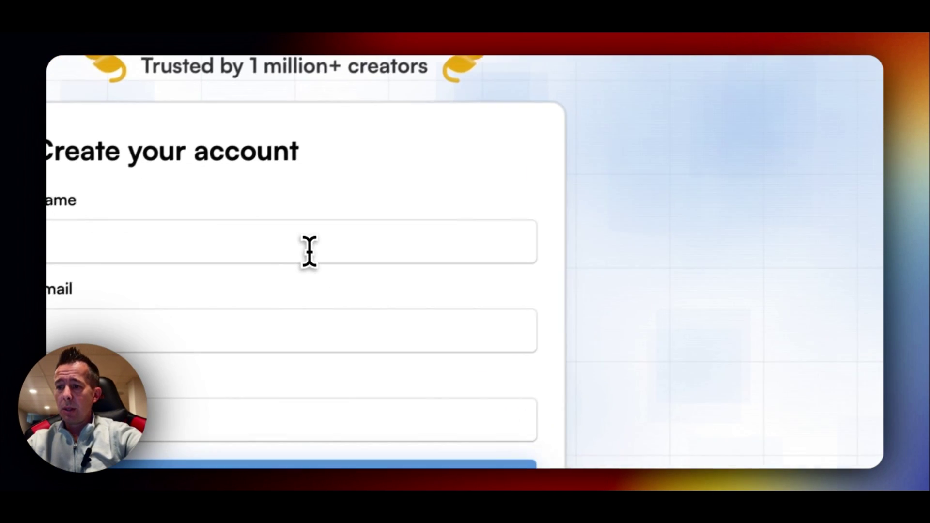
{"action": "left_click", "coordinate": [262, 314]}
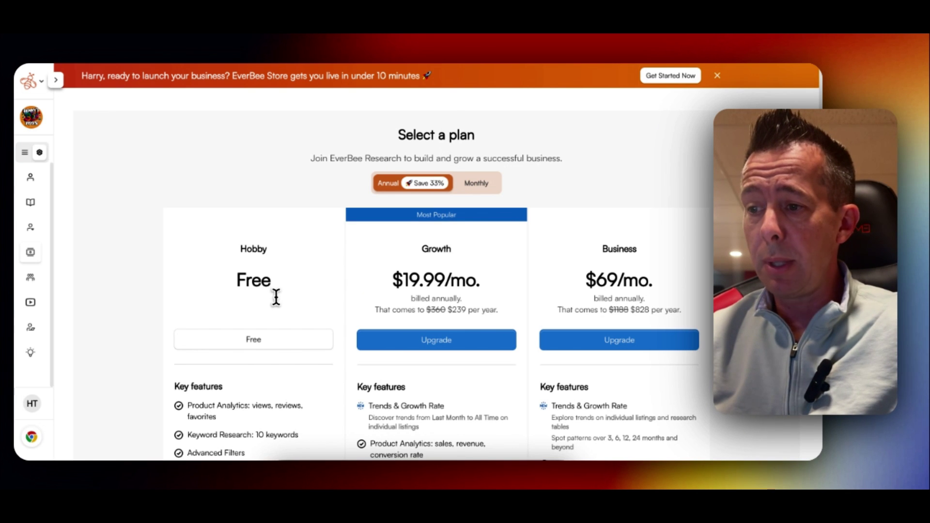
Scroll through the Hobby, Growth and Business plan cards and open the account options list
{"action": "scroll", "coordinate": [276, 297], "scroll_direction": "down", "scroll_amount": 1}
{"action": "scroll", "coordinate": [274, 315], "scroll_direction": "down", "scroll_amount": 3}
{"action": "scroll", "coordinate": [268, 376], "scroll_direction": "down", "scroll_amount": 2}
{"action": "scroll", "coordinate": [267, 376], "scroll_direction": "down", "scroll_amount": 1}
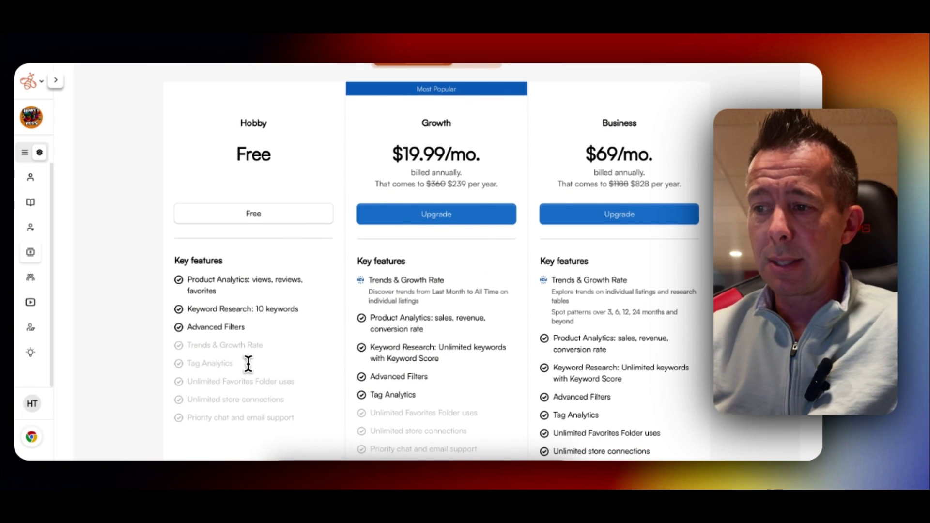
{"action": "scroll", "coordinate": [248, 365], "scroll_direction": "up", "scroll_amount": 1}
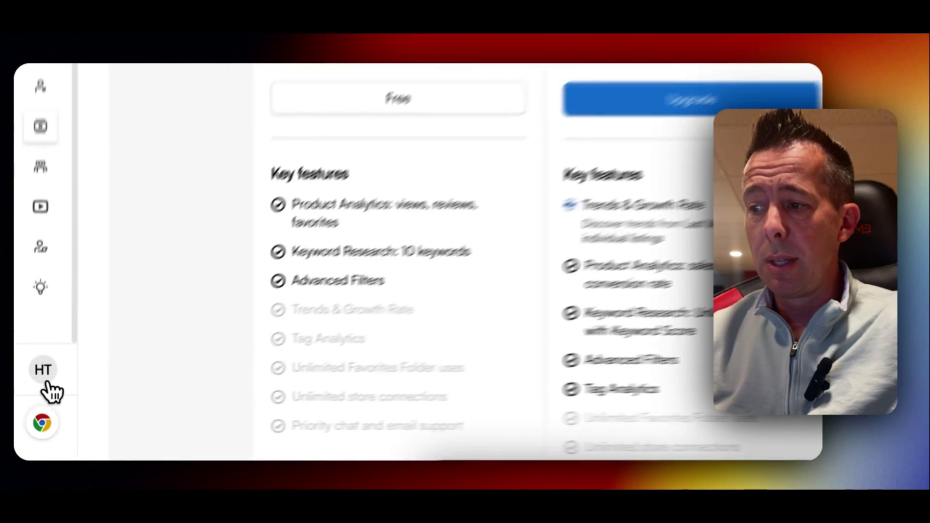
{"action": "left_click", "coordinate": [46, 385]}
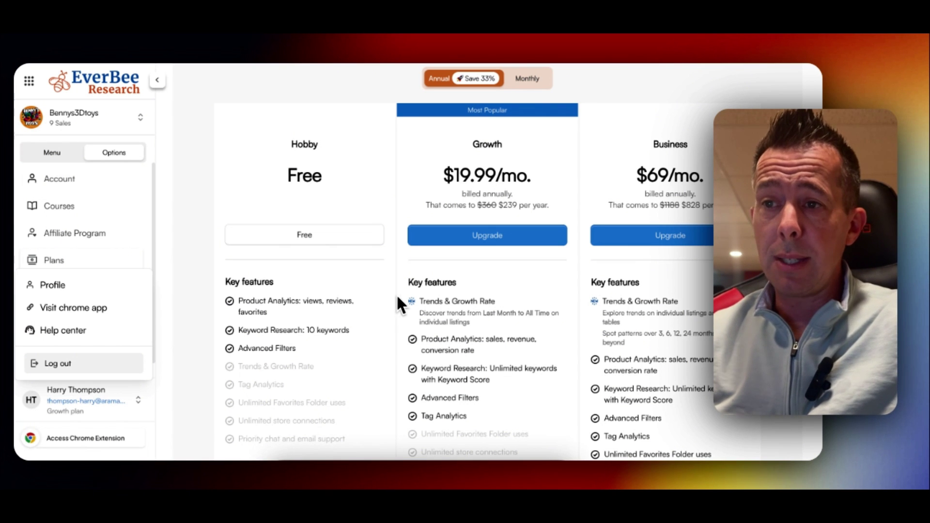
Compare monthly Growth pricing, then switch back to annual billing (Save 33%)
{"action": "scroll", "coordinate": [475, 175], "scroll_direction": "down", "scroll_amount": 1}
{"action": "left_click", "coordinate": [527, 77]}
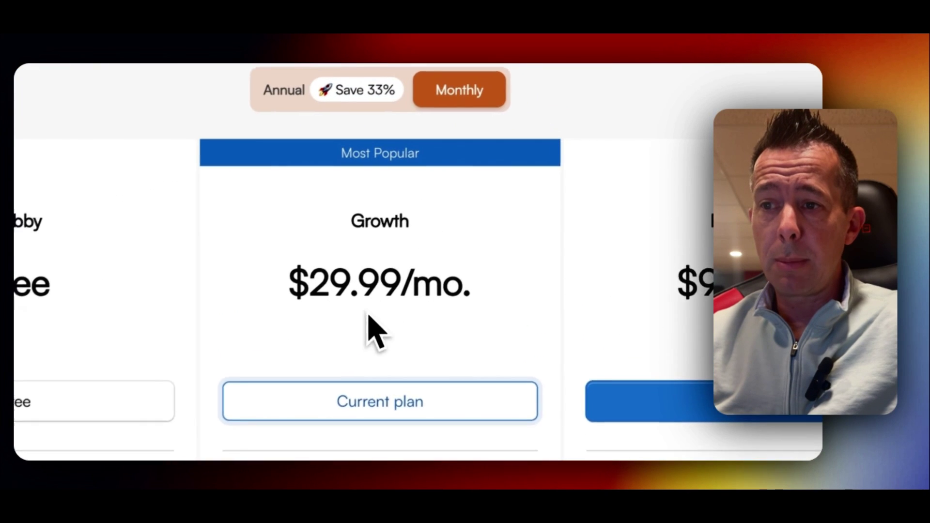
{"action": "left_click", "coordinate": [372, 95]}
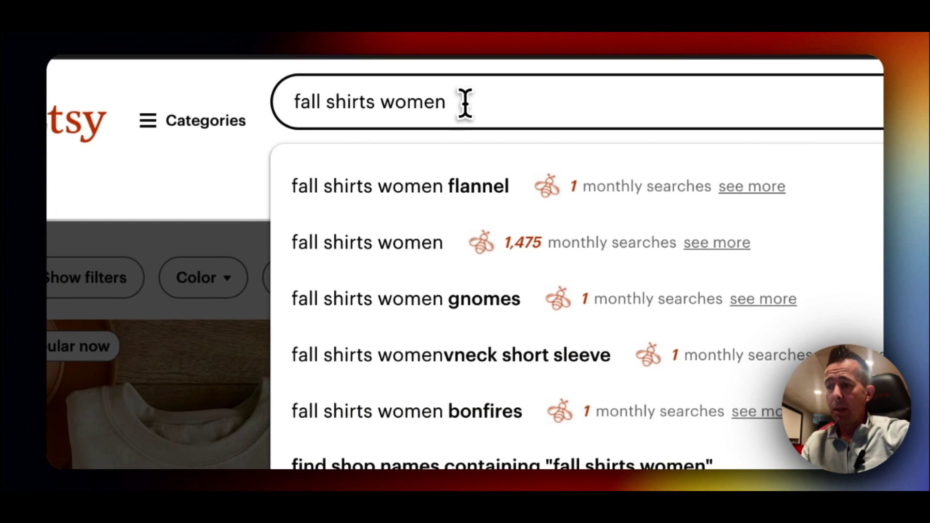
Search Etsy for 'fall shirts', check EverBee's monthly search counts, and scroll the listings' sales stats
{"action": "double_click", "coordinate": [445, 103]}
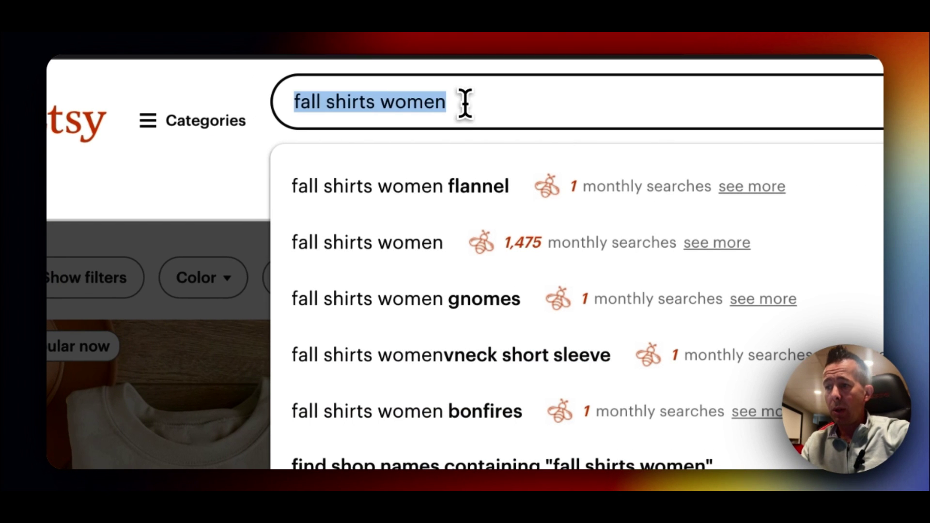
{"action": "type", "text": "fall shirts"}
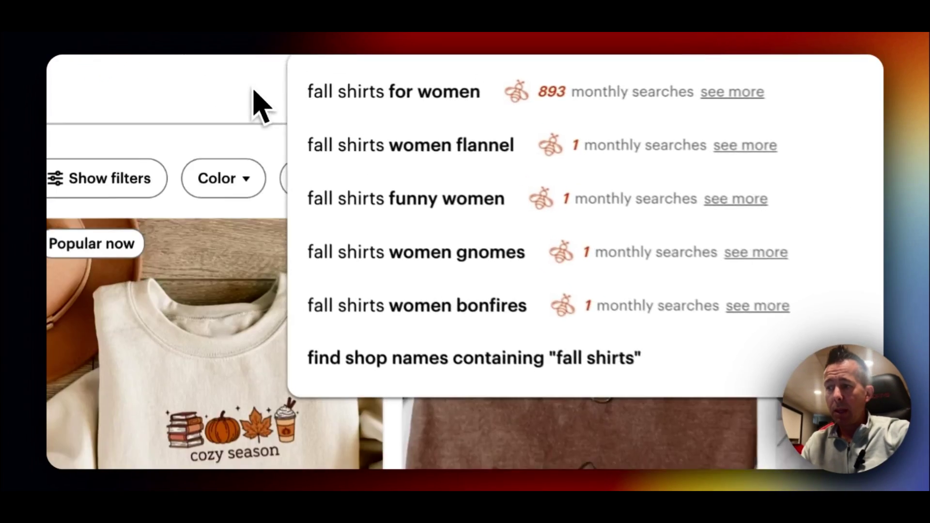
{"action": "left_click", "coordinate": [493, 284]}
{"action": "scroll", "coordinate": [763, 380], "scroll_direction": "down", "scroll_amount": 3}
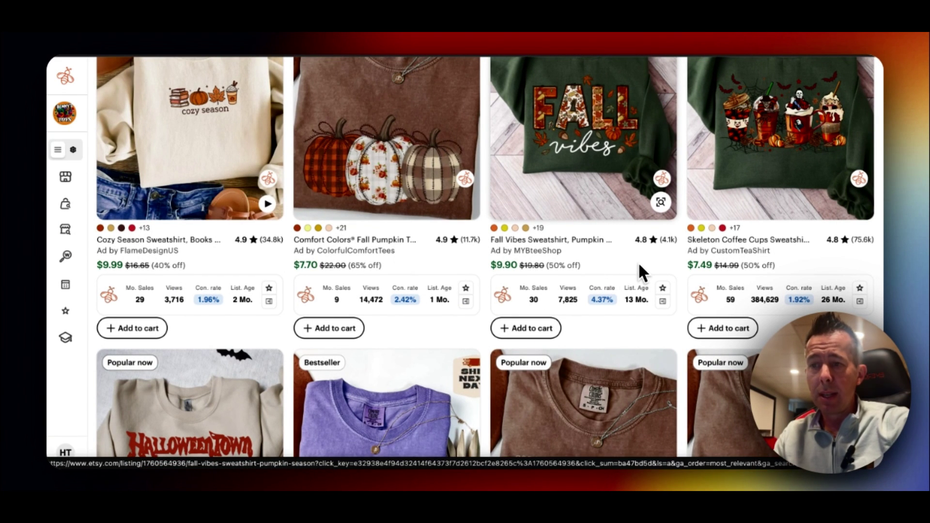
{"action": "scroll", "coordinate": [639, 269], "scroll_direction": "down", "scroll_amount": 1}
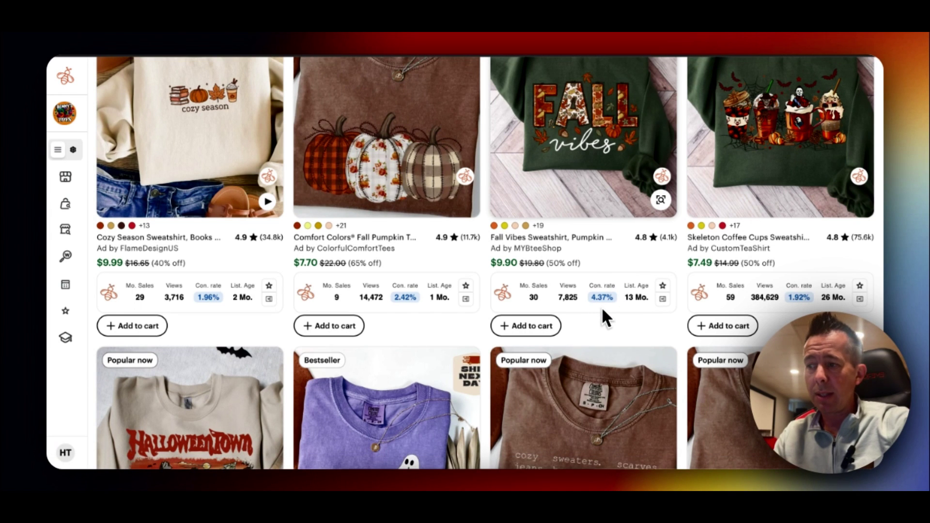
{"action": "scroll", "coordinate": [603, 311], "scroll_direction": "down", "scroll_amount": 1}
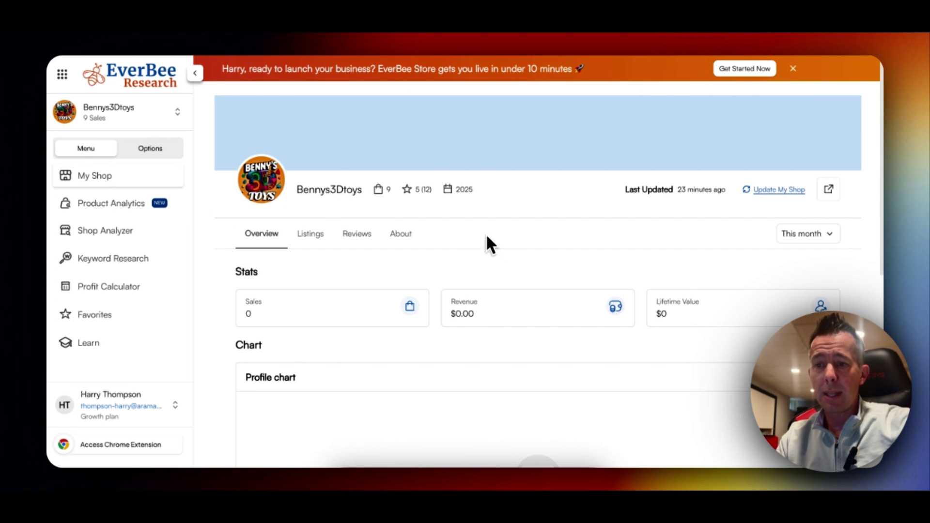
Review the shop's Listings table and its Tag Analytics keywords
{"action": "scroll", "coordinate": [393, 235], "scroll_direction": "down", "scroll_amount": 3}
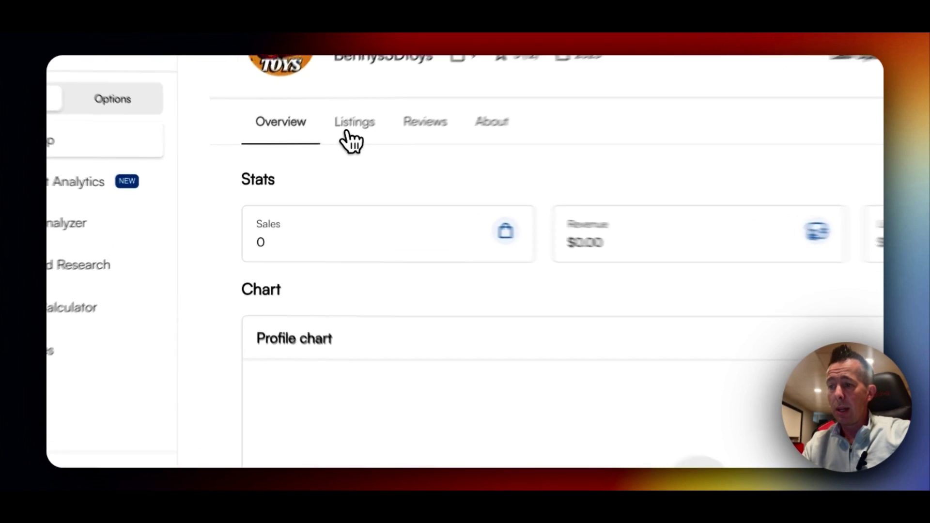
{"action": "left_click", "coordinate": [301, 167]}
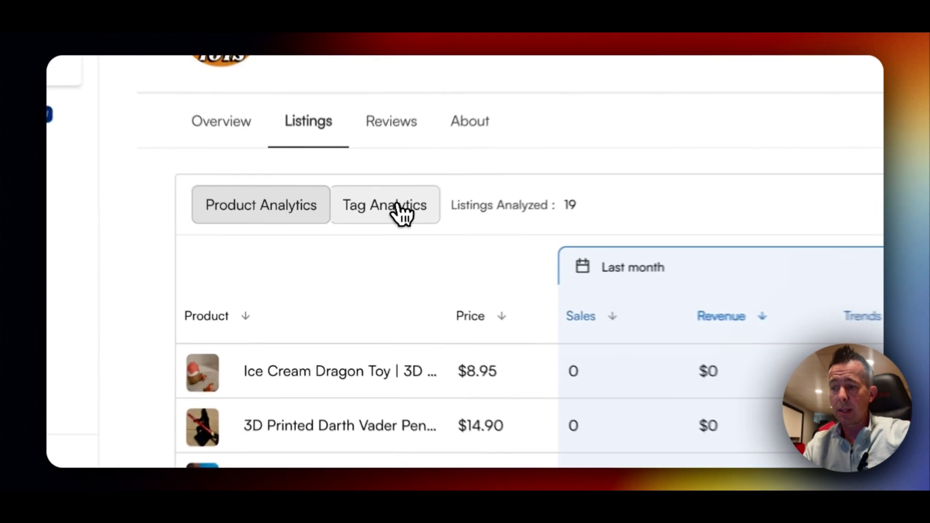
{"action": "left_click", "coordinate": [361, 255]}
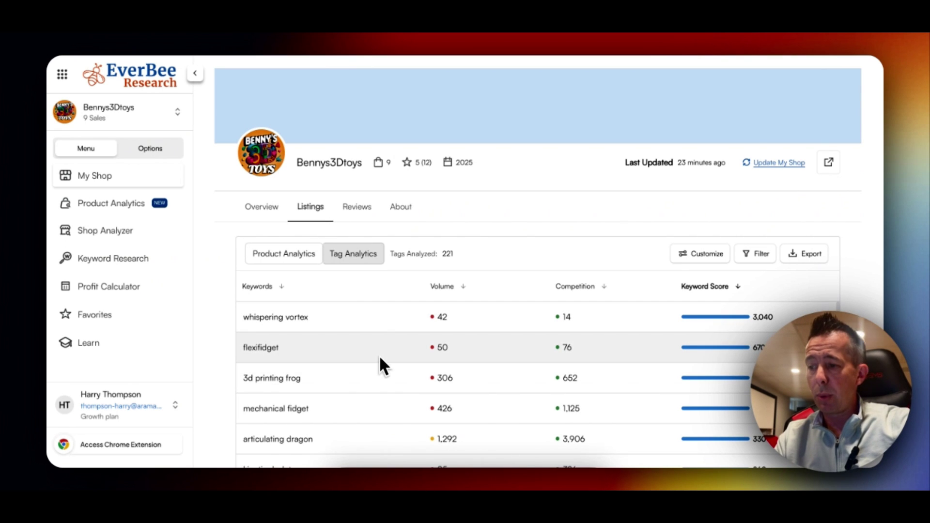
Read the shop's reviews and About details: 3 favorites, USD, ships from US, created 15 Feb 2025
{"action": "left_click", "coordinate": [371, 218]}
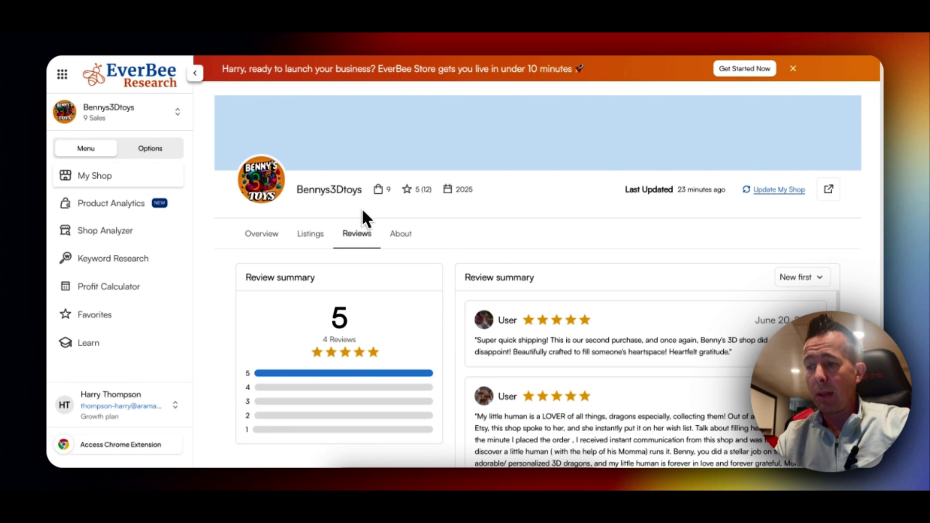
{"action": "scroll", "coordinate": [547, 356], "scroll_direction": "down", "scroll_amount": 2}
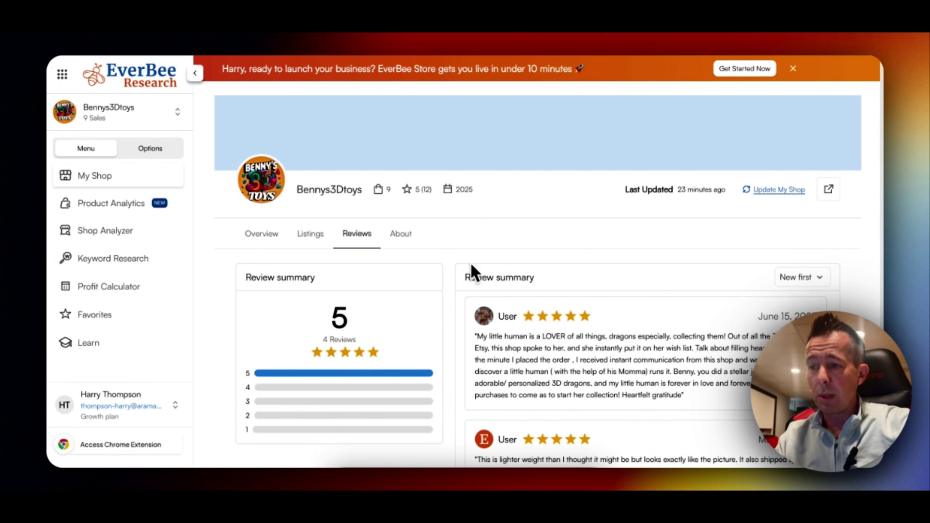
{"action": "left_click", "coordinate": [402, 238]}
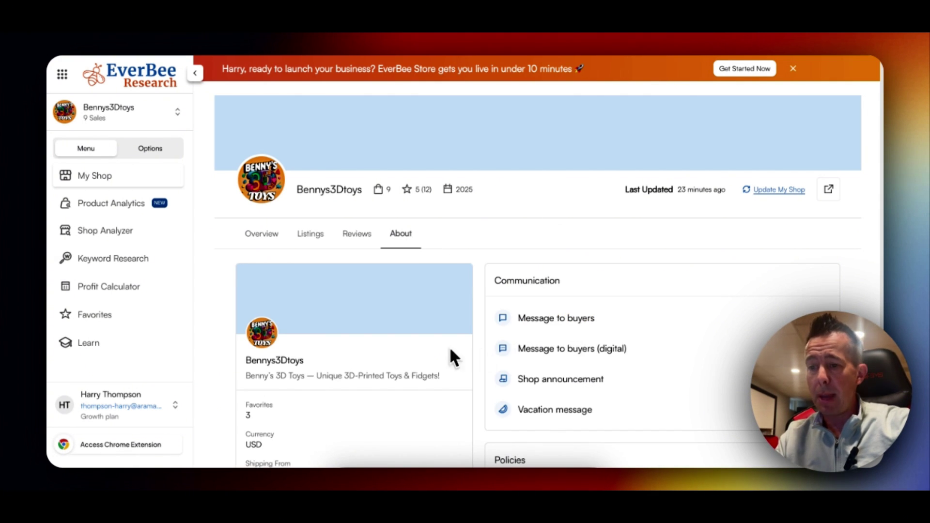
{"action": "scroll", "coordinate": [430, 350], "scroll_direction": "down", "scroll_amount": 3}
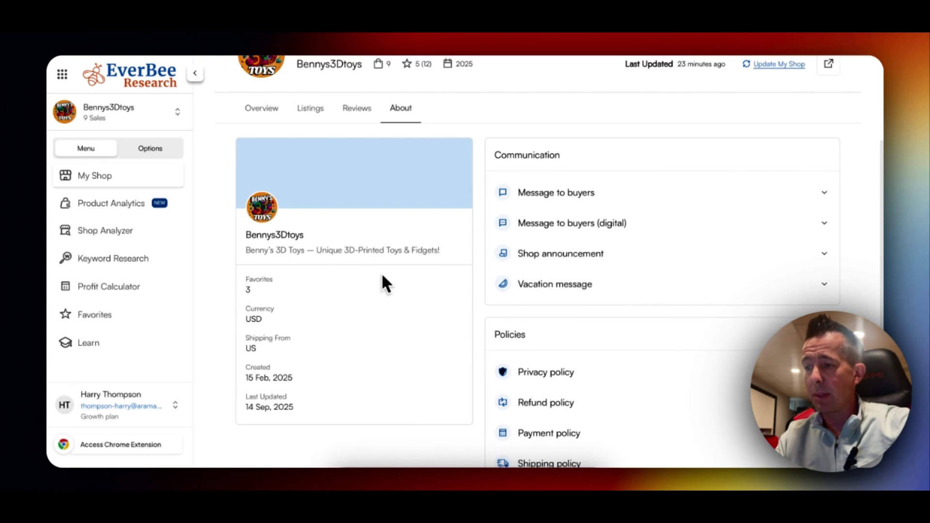
Search Product Analytics for 'halloween shirt'
{"action": "left_click", "coordinate": [110, 206]}
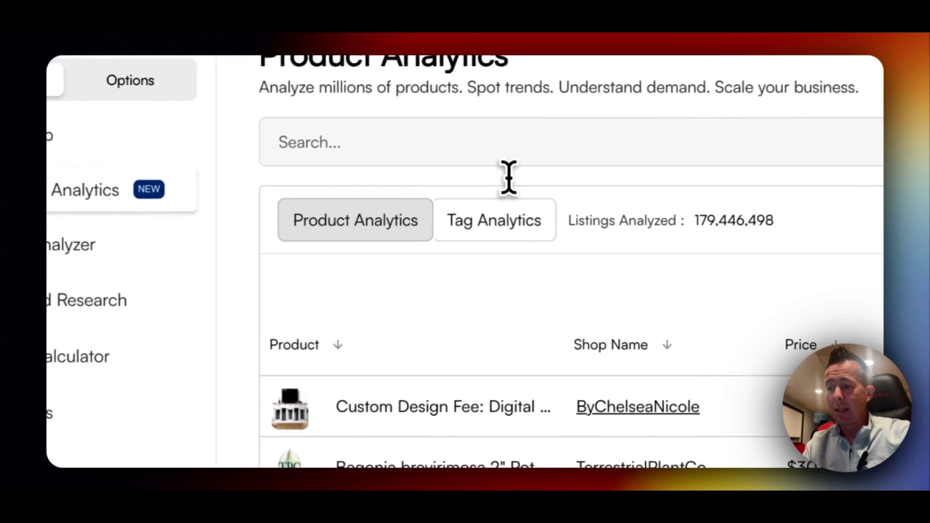
{"action": "left_click", "coordinate": [623, 145]}
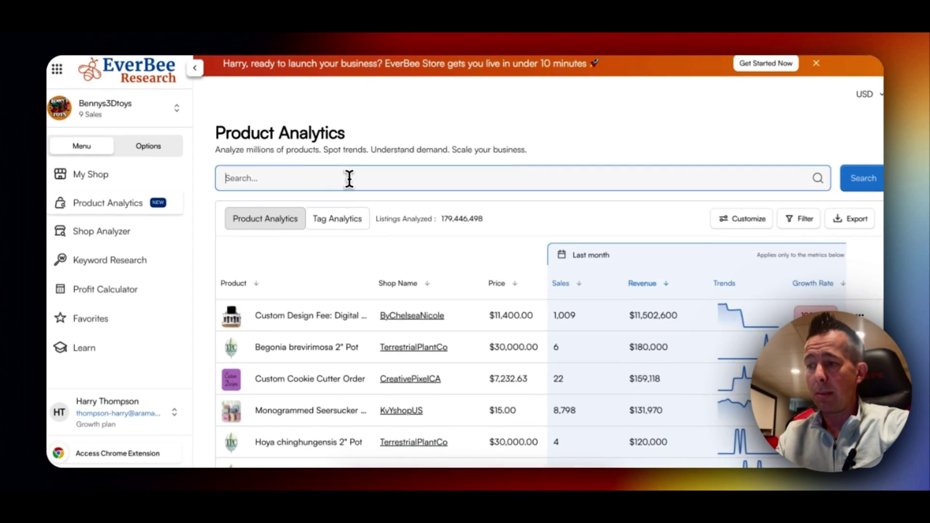
{"action": "type", "text": "halloween shir"}
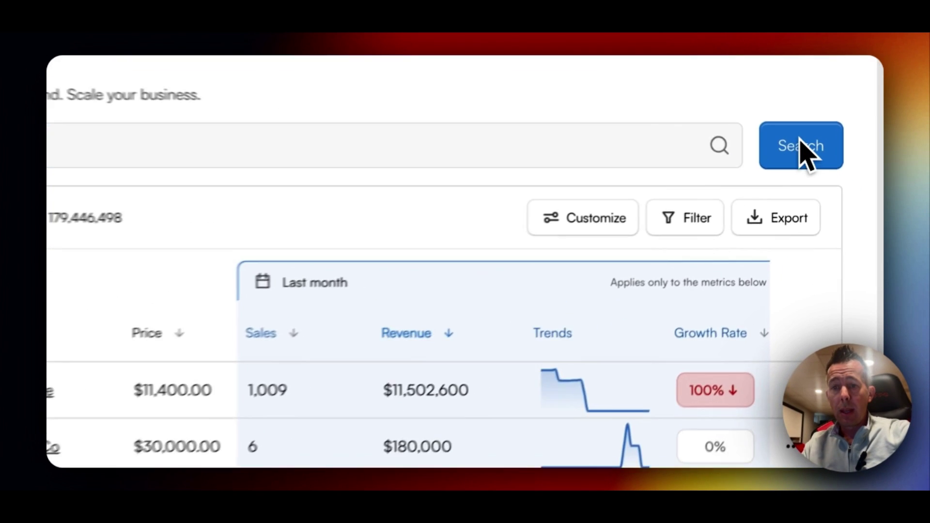
{"action": "left_click", "coordinate": [839, 179]}
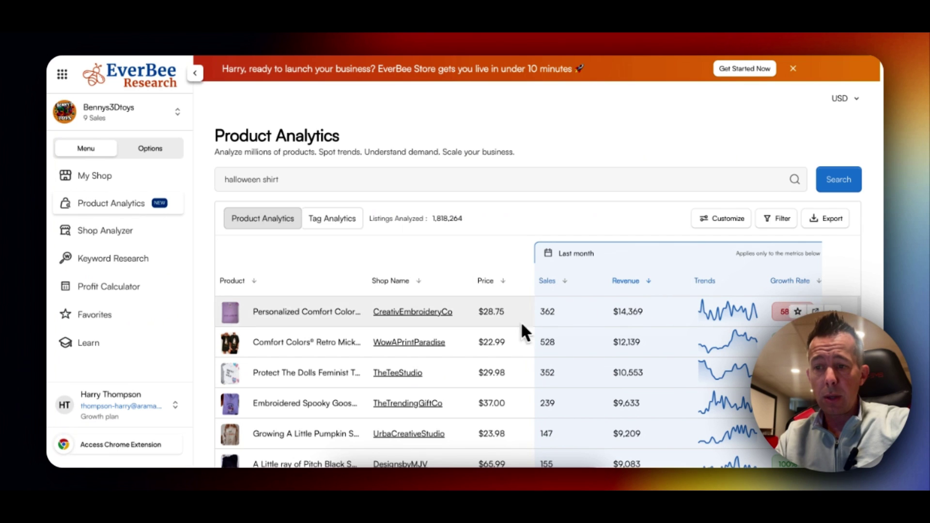
{"action": "mouse_move", "coordinate": [230, 318]}
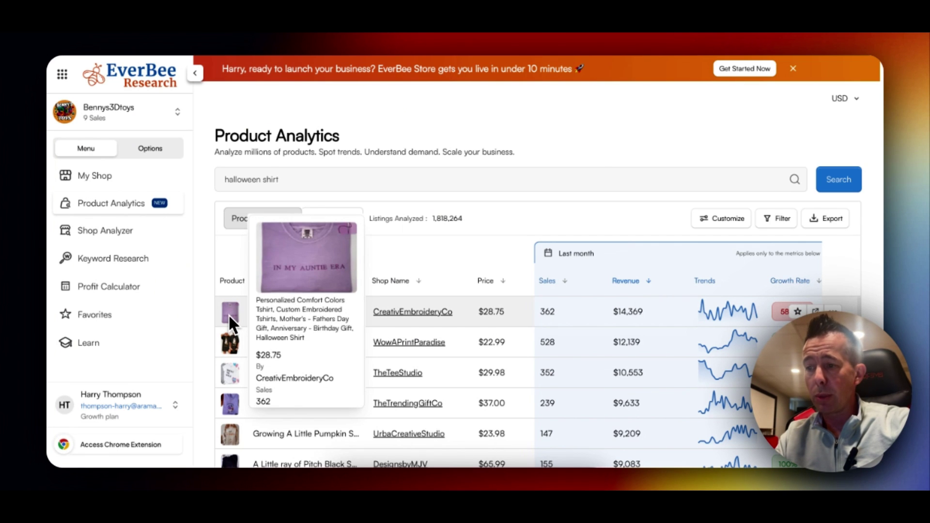
{"action": "mouse_move", "coordinate": [237, 349]}
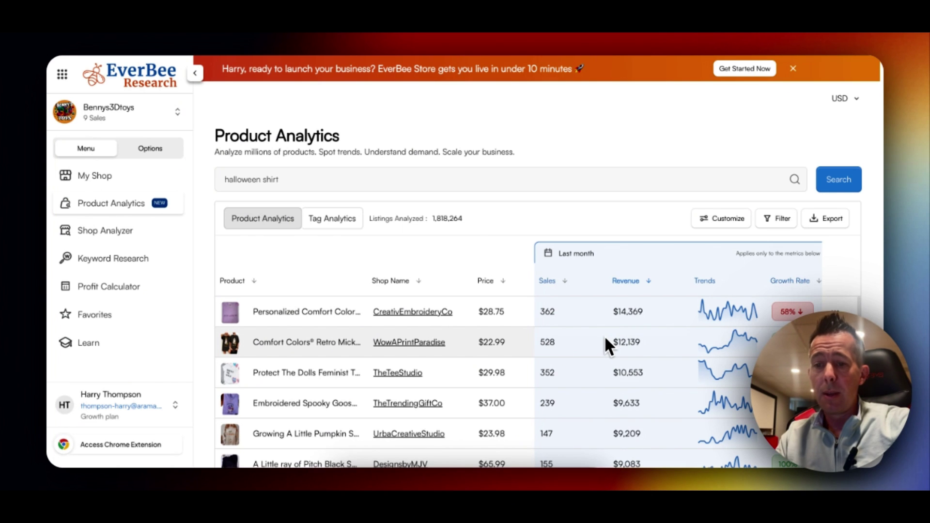
Sort the results by Listing Age ascending so 1-month-old listings appear first
{"action": "scroll", "coordinate": [616, 339], "scroll_direction": "right", "scroll_amount": 3}
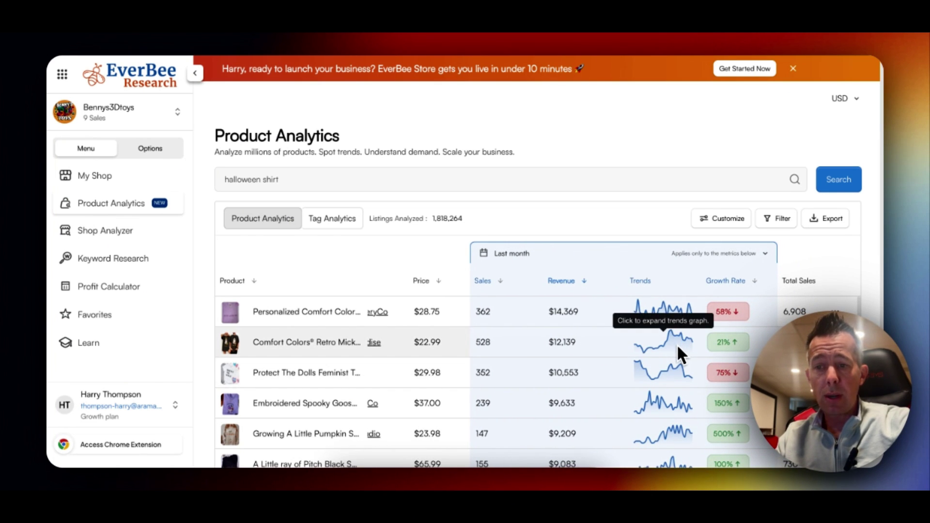
{"action": "scroll", "coordinate": [676, 344], "scroll_direction": "right", "scroll_amount": 2}
{"action": "scroll", "coordinate": [677, 344], "scroll_direction": "right", "scroll_amount": 3}
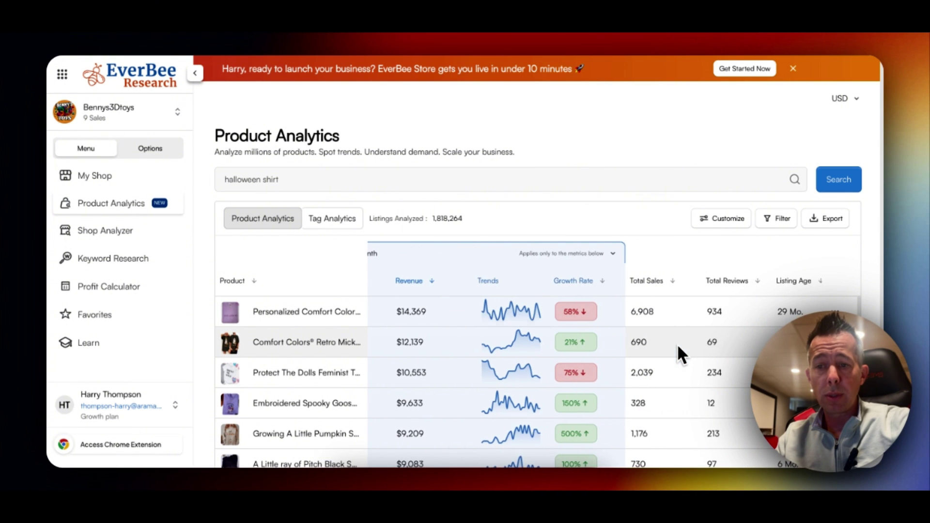
{"action": "scroll", "coordinate": [707, 318], "scroll_direction": "right", "scroll_amount": 3}
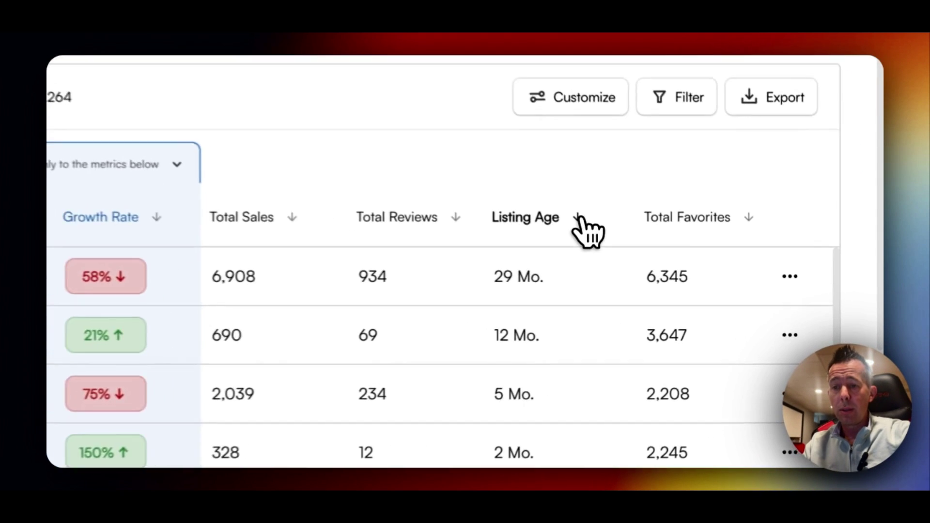
{"action": "left_click", "coordinate": [724, 281]}
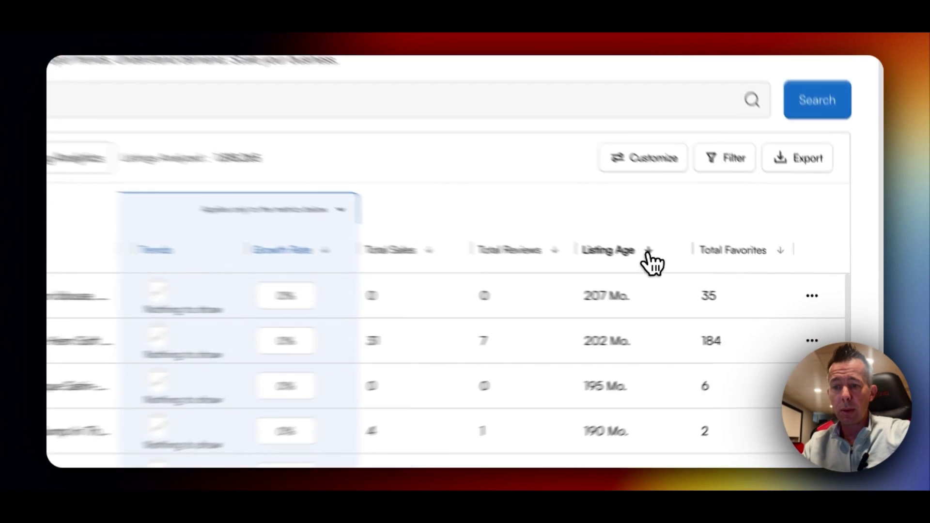
{"action": "left_click", "coordinate": [648, 251]}
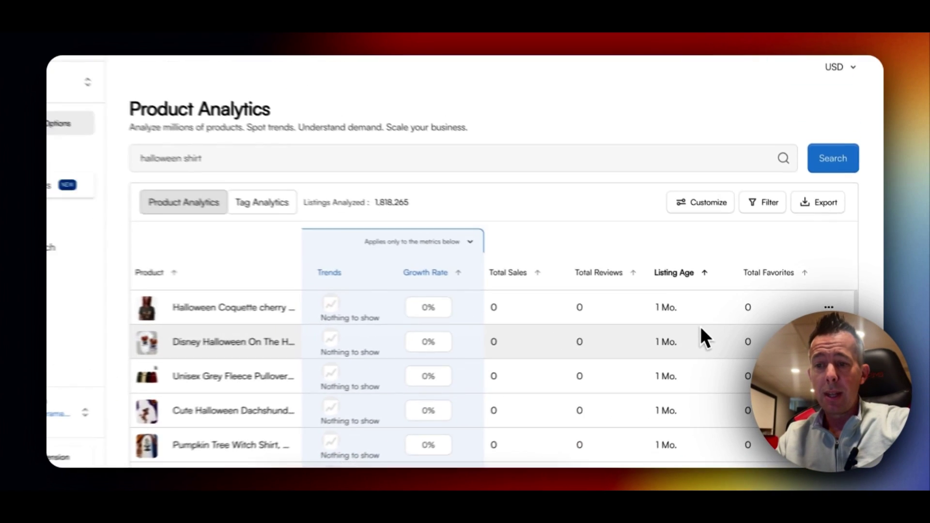
{"action": "scroll", "coordinate": [717, 330], "scroll_direction": "down", "scroll_amount": 3}
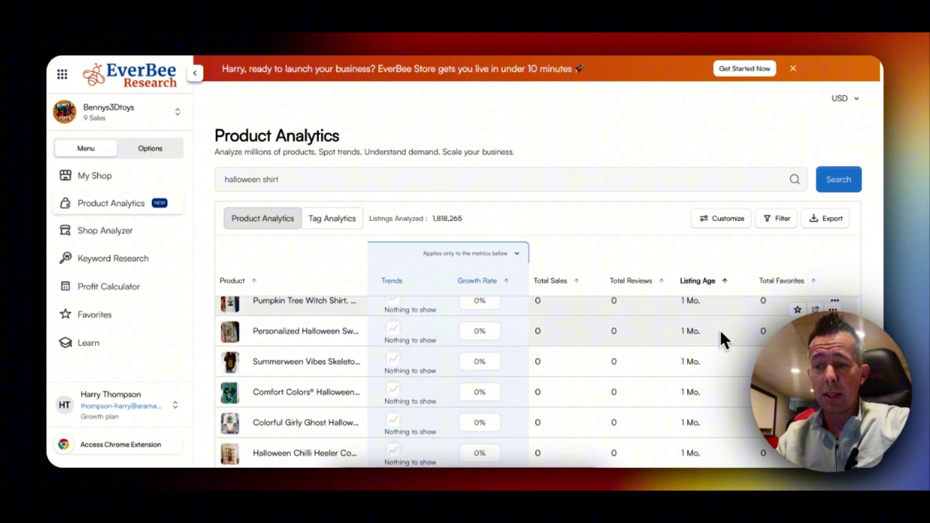
{"action": "scroll", "coordinate": [721, 328], "scroll_direction": "down", "scroll_amount": 5}
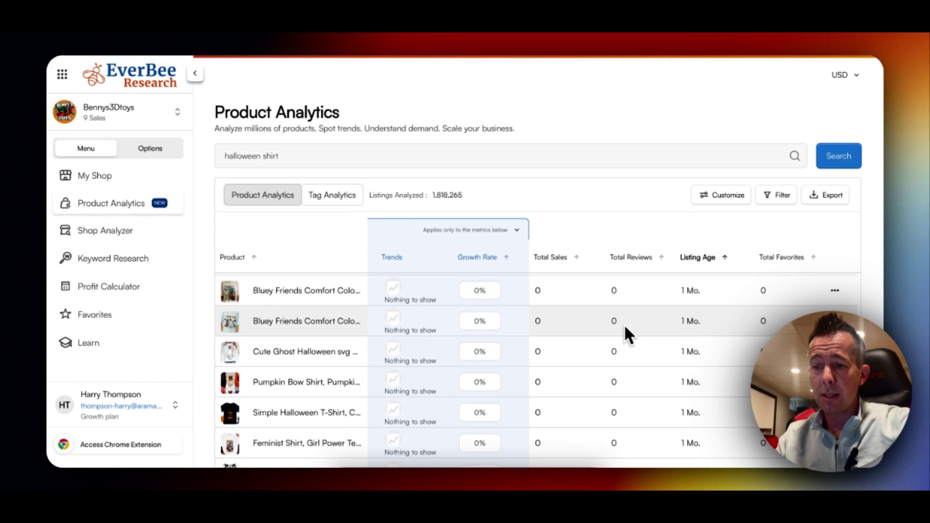
{"action": "scroll", "coordinate": [625, 325], "scroll_direction": "down", "scroll_amount": 3}
{"action": "scroll", "coordinate": [628, 325], "scroll_direction": "down", "scroll_amount": 2}
{"action": "scroll", "coordinate": [629, 320], "scroll_direction": "up", "scroll_amount": 5}
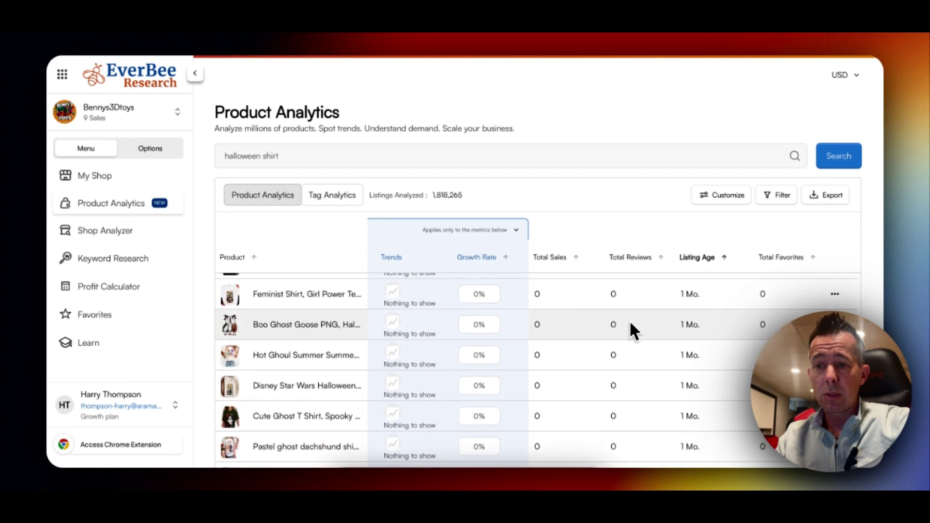
{"action": "scroll", "coordinate": [638, 319], "scroll_direction": "up", "scroll_amount": 3}
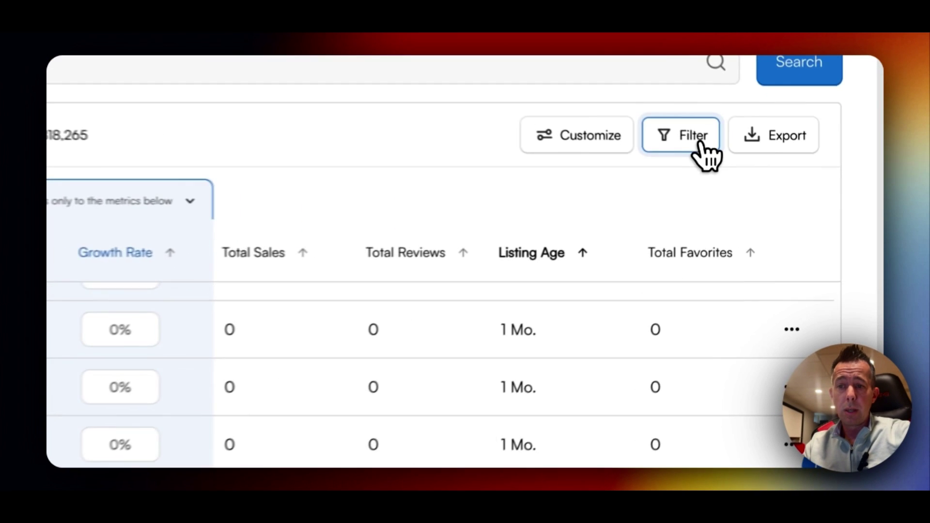
Set the Total Sales filter maximum to 5, leaving 69,882 halloween shirt listings
{"action": "left_click", "coordinate": [777, 194]}
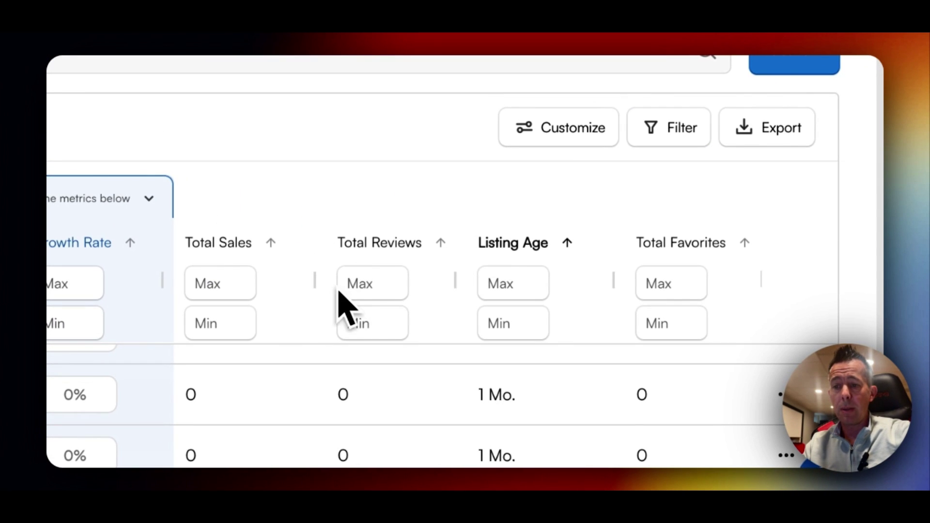
{"action": "left_click", "coordinate": [236, 285]}
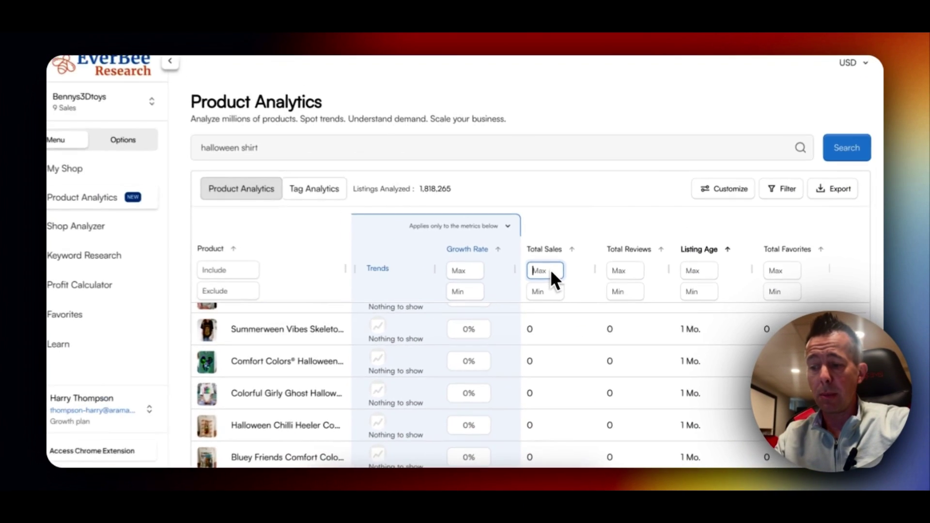
{"action": "type", "text": "5"}
{"action": "key", "text": "Return"}
{"action": "scroll", "coordinate": [663, 349], "scroll_direction": "up", "scroll_amount": 4}
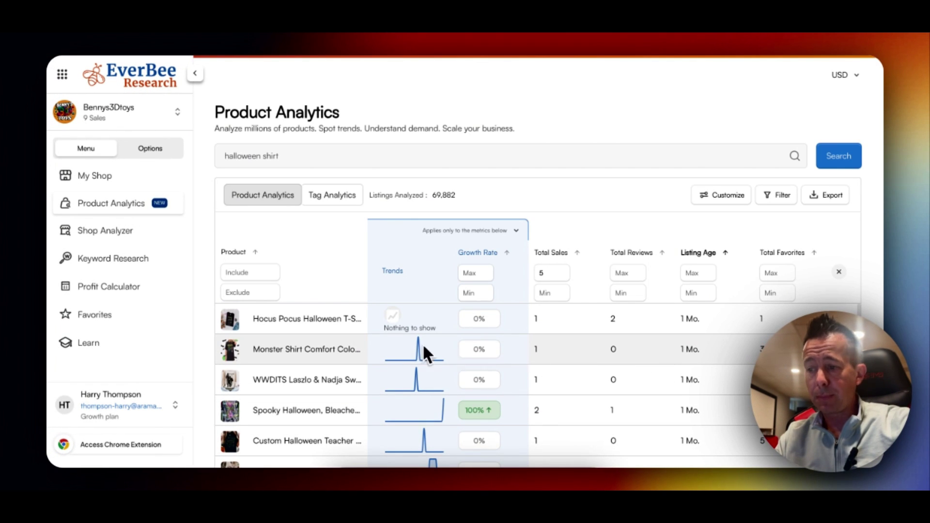
{"action": "mouse_move", "coordinate": [229, 417]}
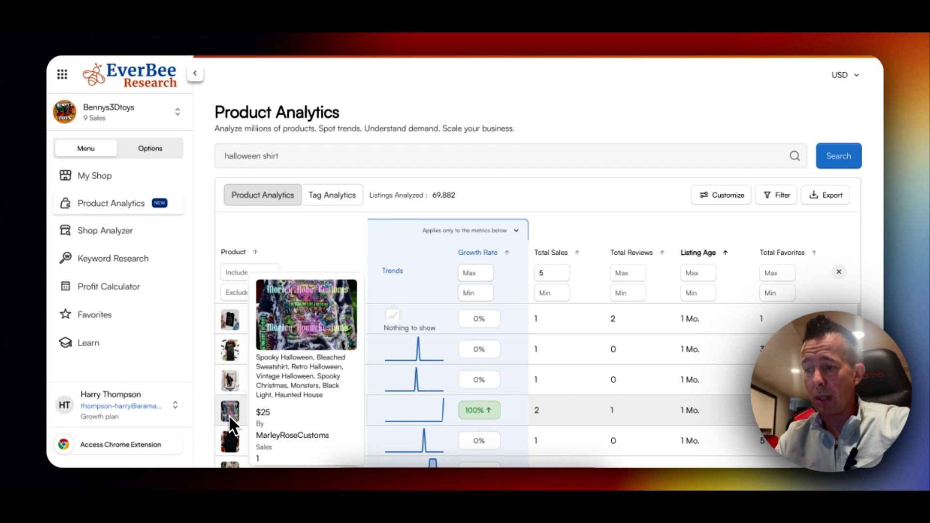
{"action": "scroll", "coordinate": [228, 417], "scroll_direction": "down", "scroll_amount": 2}
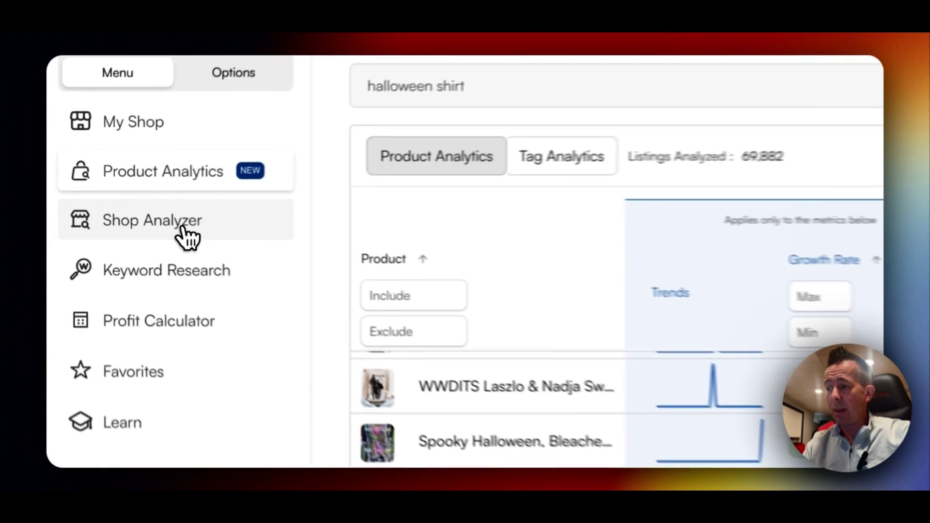
Run a Keyword Research search for 'halloween shirt'
{"action": "left_click", "coordinate": [124, 235]}
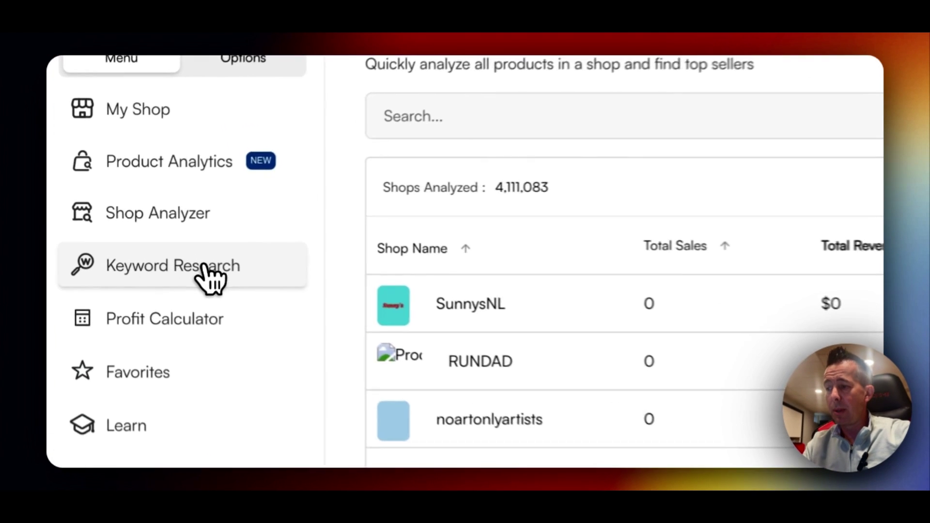
{"action": "left_click", "coordinate": [204, 265]}
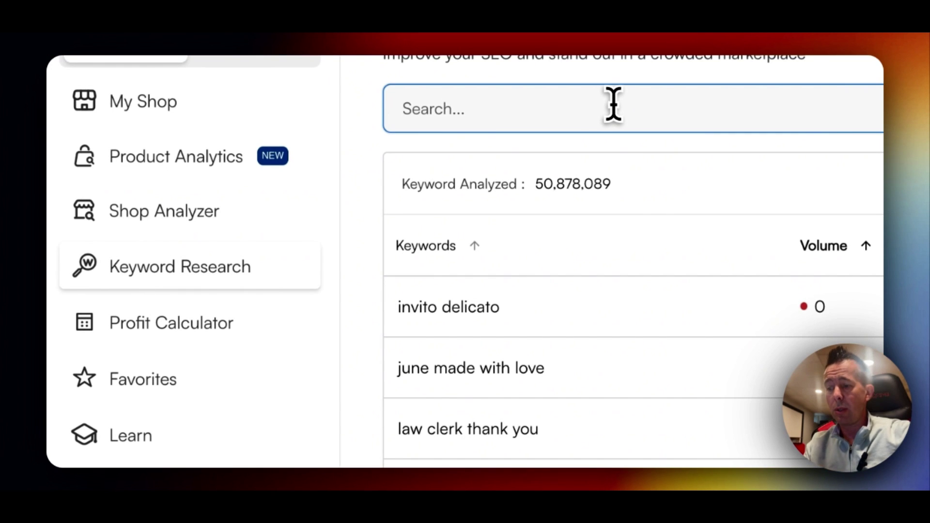
{"action": "type", "text": "halloween shir"}
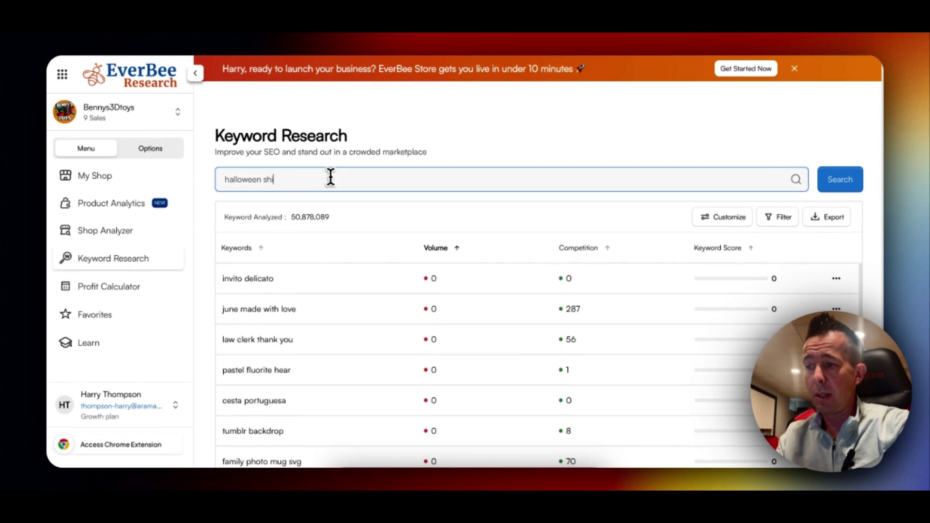
{"action": "type", "text": "t"}
{"action": "left_click", "coordinate": [845, 181]}
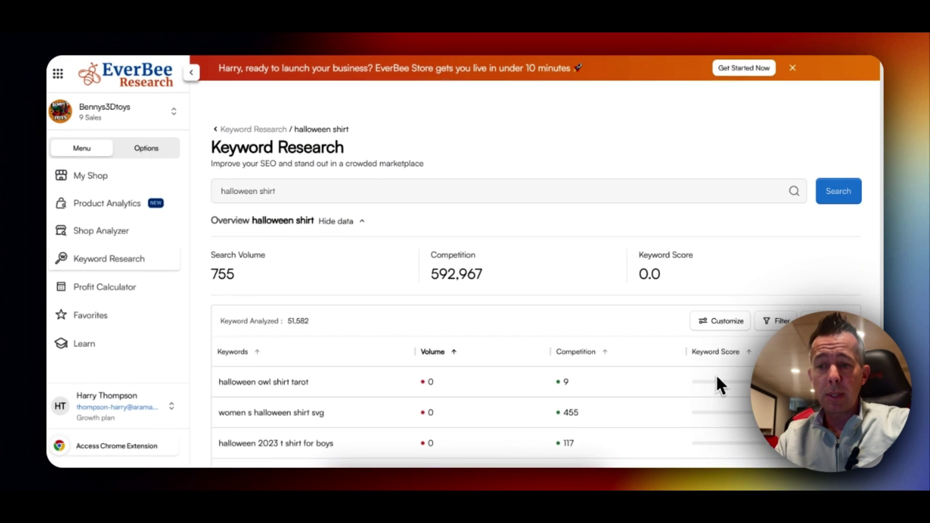
{"action": "scroll", "coordinate": [339, 388], "scroll_direction": "down", "scroll_amount": 1}
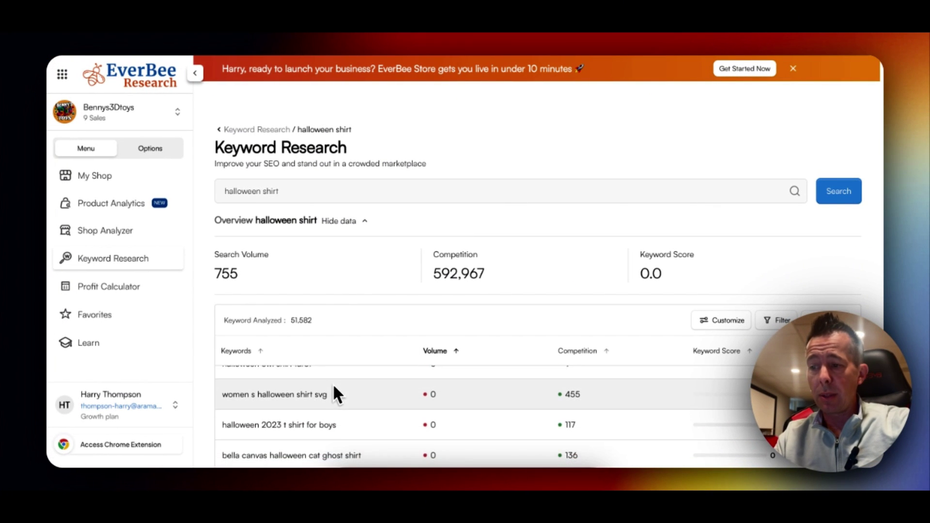
{"action": "scroll", "coordinate": [334, 388], "scroll_direction": "up", "scroll_amount": 1}
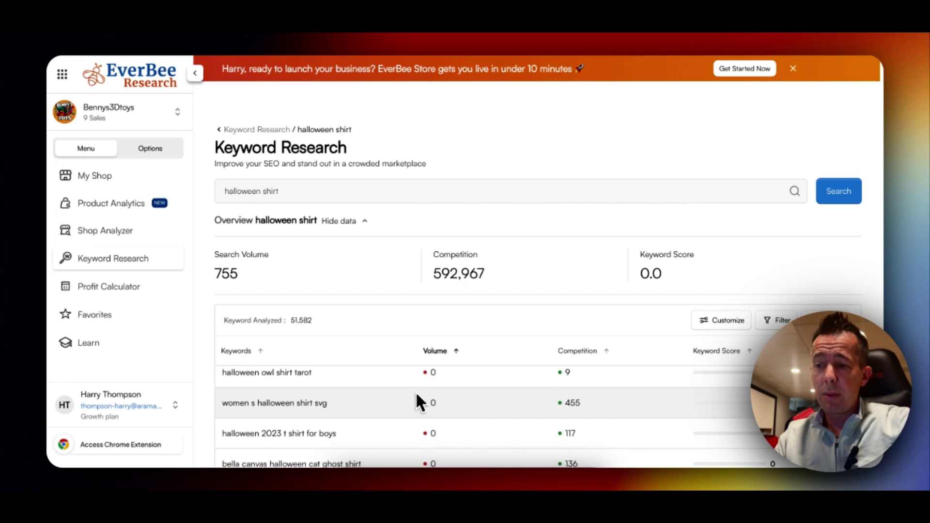
Filter related keywords to Volume max 100 and Competition max 200000, leaving 42,338
{"action": "left_click", "coordinate": [727, 322]}
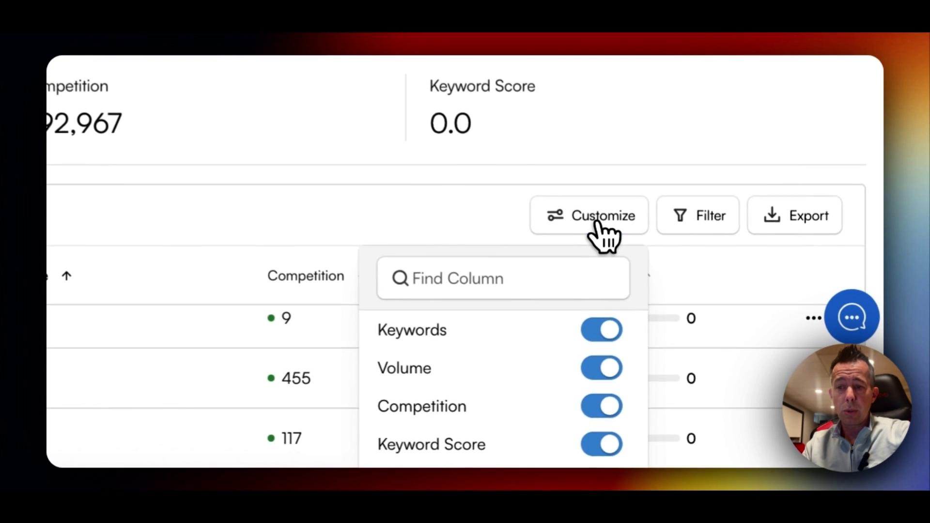
{"action": "left_click", "coordinate": [770, 323]}
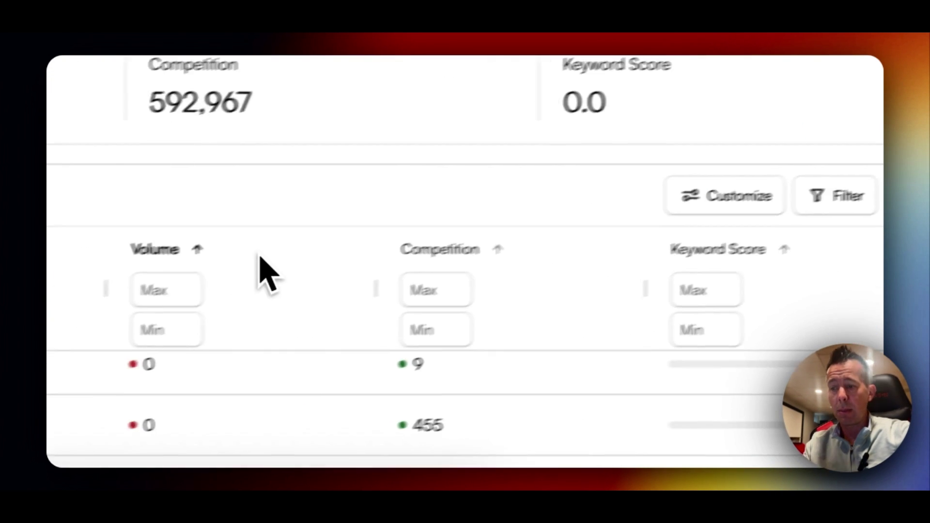
{"action": "left_click", "coordinate": [362, 266]}
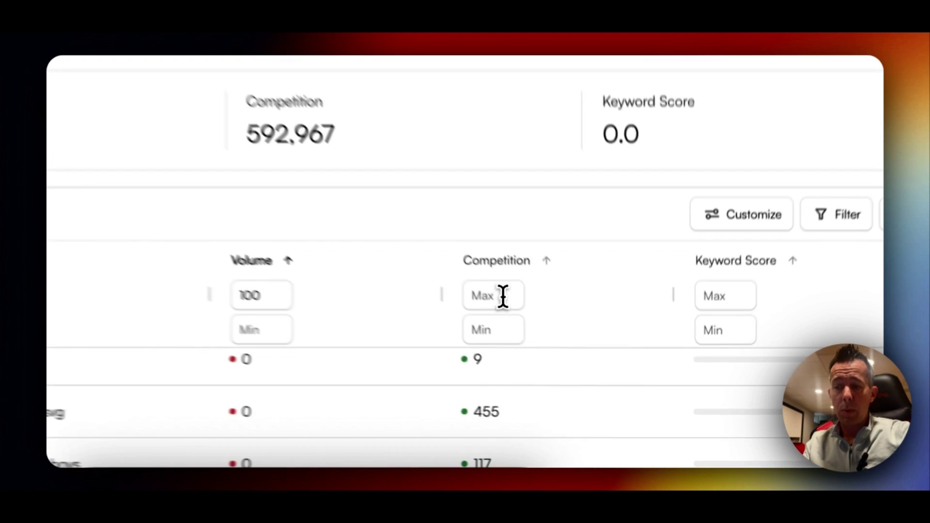
{"action": "left_click", "coordinate": [583, 371]}
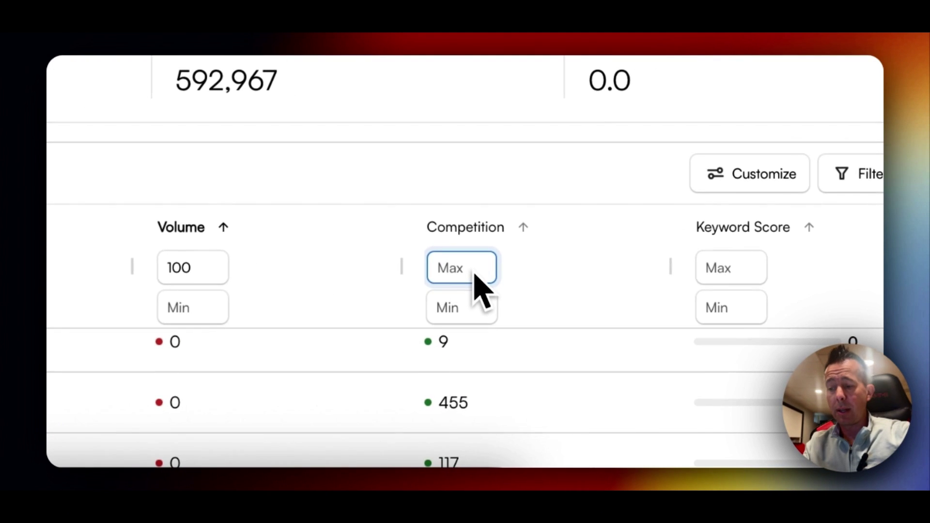
{"action": "type", "text": "200000"}
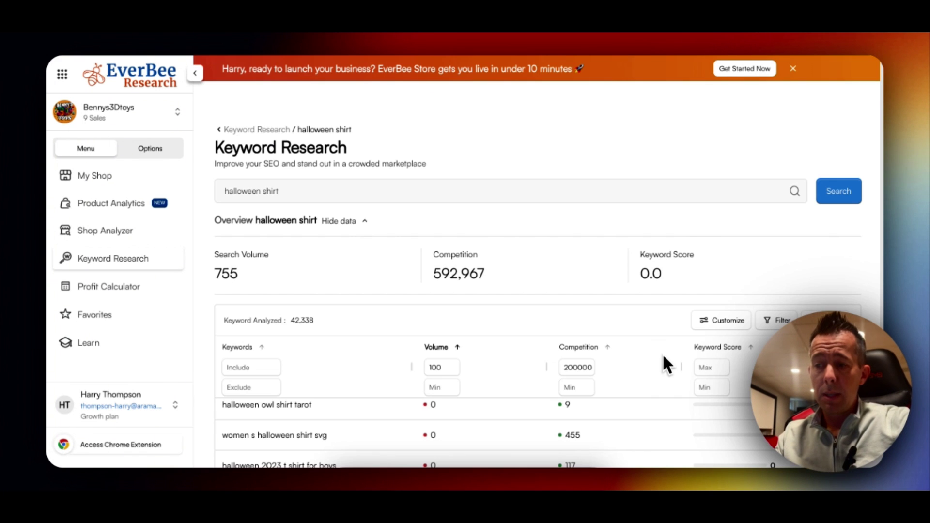
{"action": "key", "text": "Tab"}
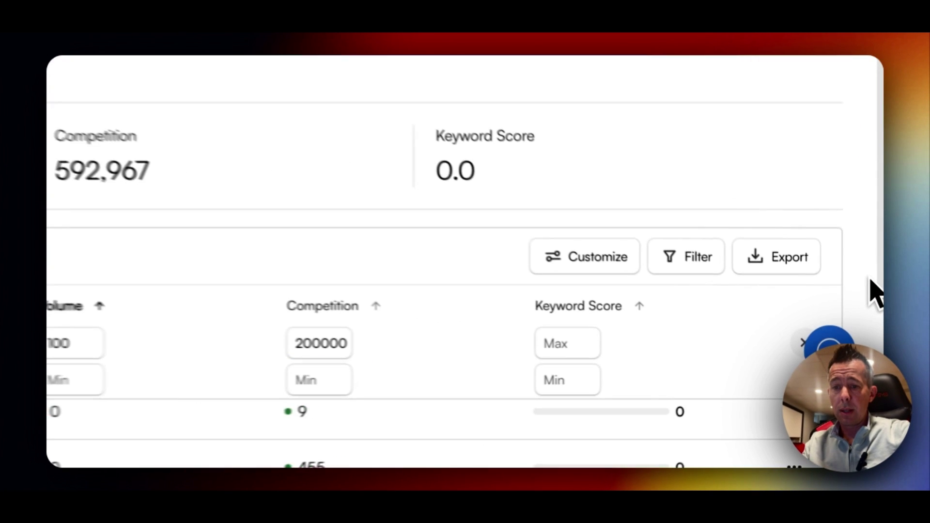
{"action": "scroll", "coordinate": [873, 285], "scroll_direction": "down", "scroll_amount": 3}
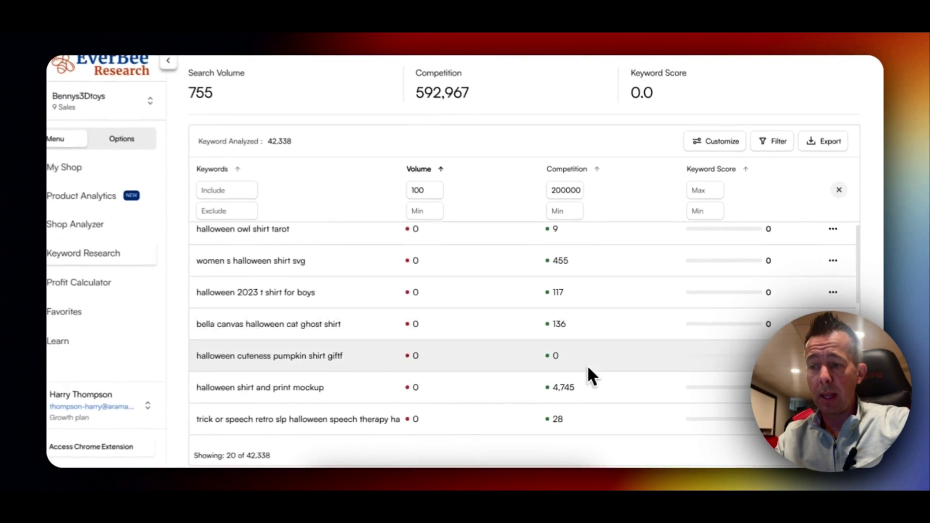
{"action": "scroll", "coordinate": [564, 334], "scroll_direction": "down", "scroll_amount": 2}
{"action": "scroll", "coordinate": [563, 334], "scroll_direction": "up", "scroll_amount": 2}
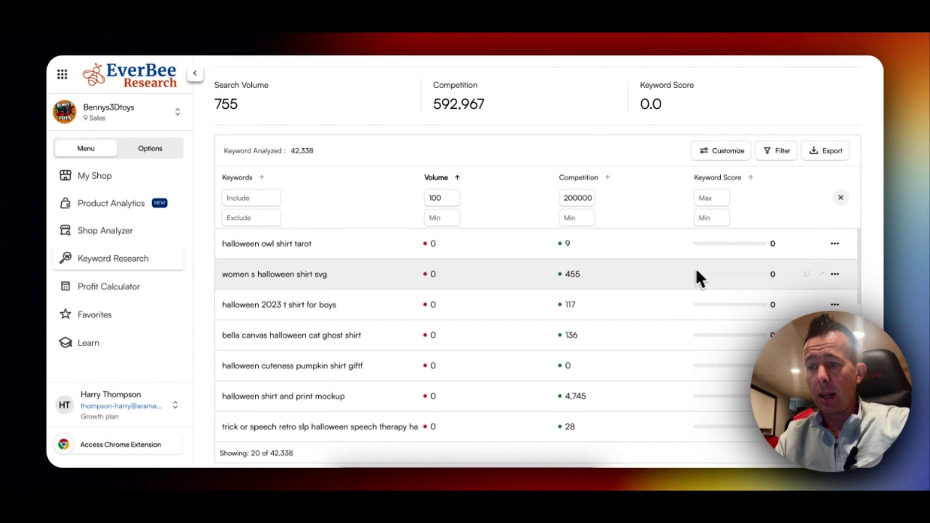
Go through Profit Calculator to the Favorites table of saved products, then open the Learn tutorial videos
{"action": "left_click", "coordinate": [122, 295]}
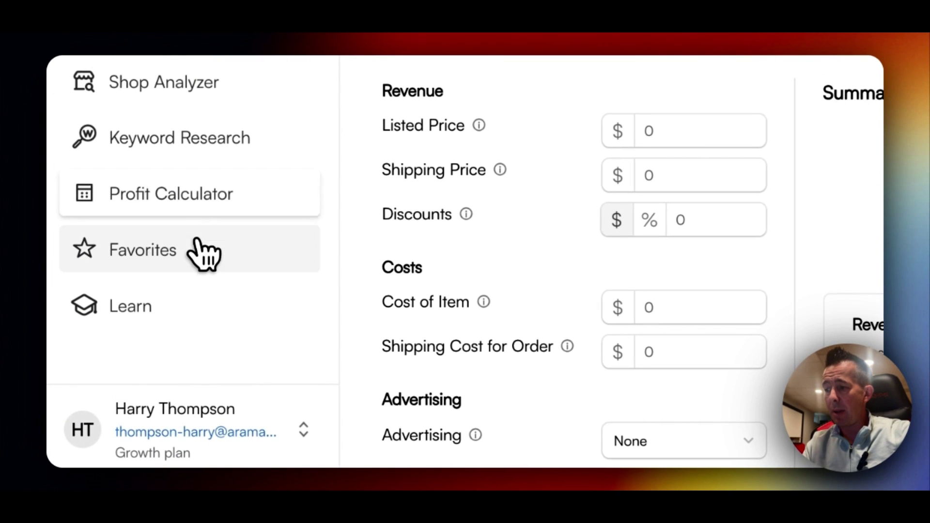
{"action": "left_click", "coordinate": [203, 273]}
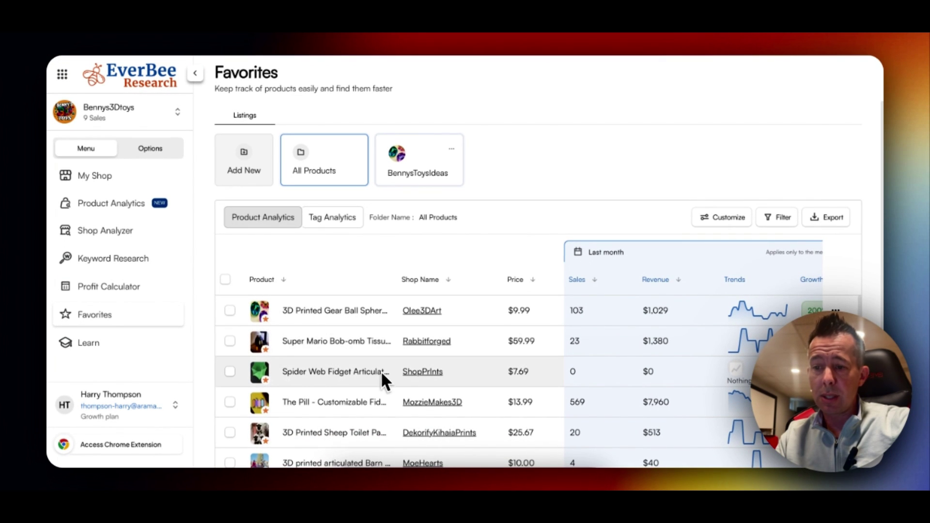
{"action": "scroll", "coordinate": [339, 371], "scroll_direction": "down", "scroll_amount": 1}
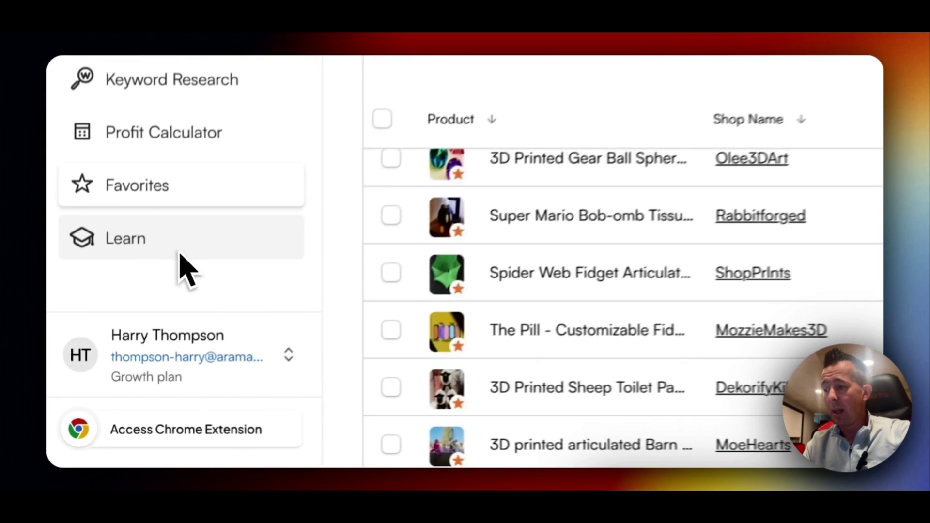
{"action": "left_click", "coordinate": [137, 345]}
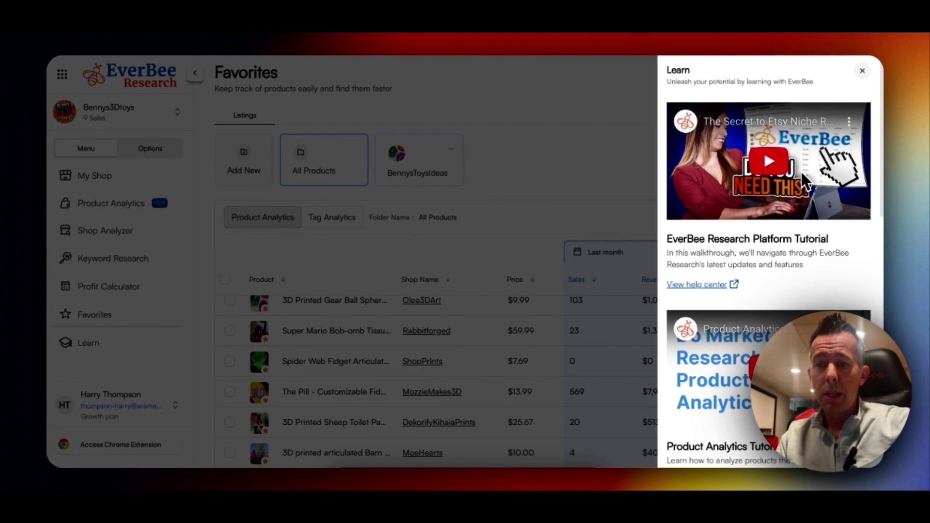
Close the Learn tutorial panel and open the free Courses page from the Options tab
{"action": "scroll", "coordinate": [788, 176], "scroll_direction": "down", "scroll_amount": 1}
{"action": "scroll", "coordinate": [791, 181], "scroll_direction": "down", "scroll_amount": 3}
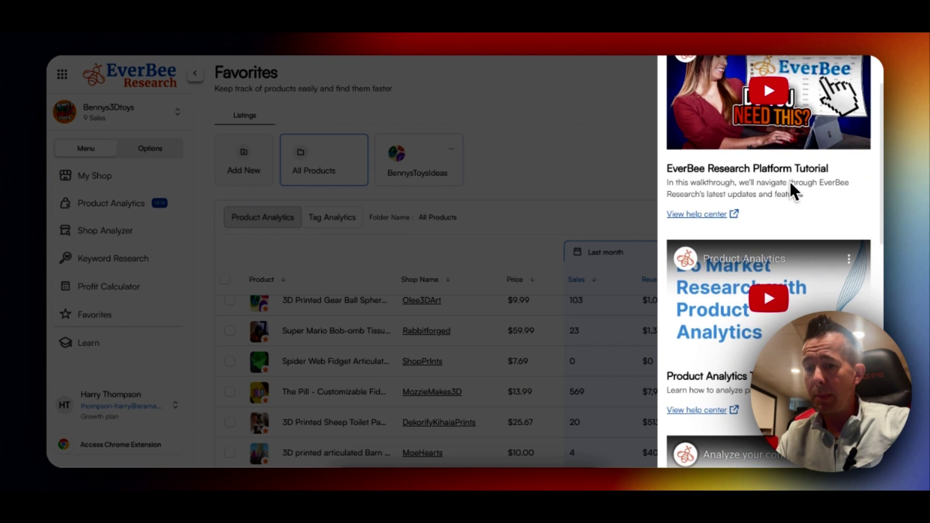
{"action": "left_click", "coordinate": [602, 199]}
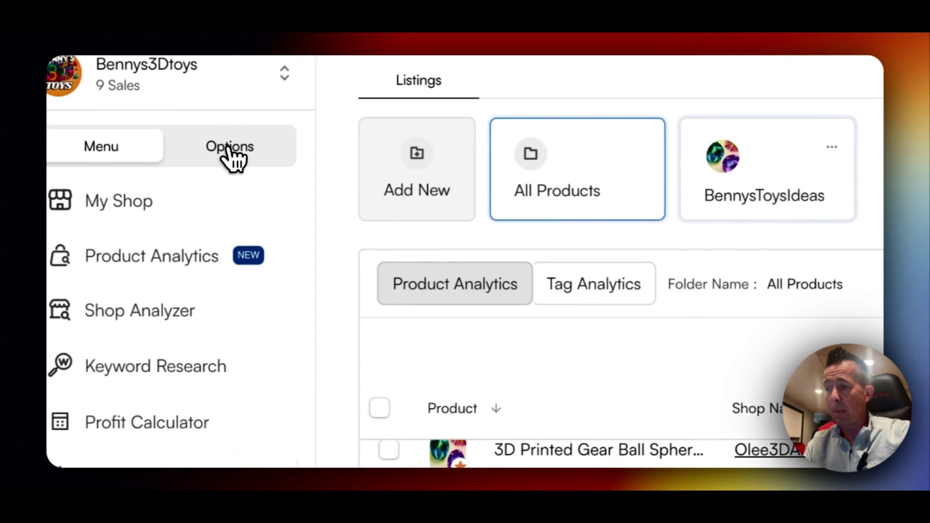
{"action": "left_click", "coordinate": [252, 146]}
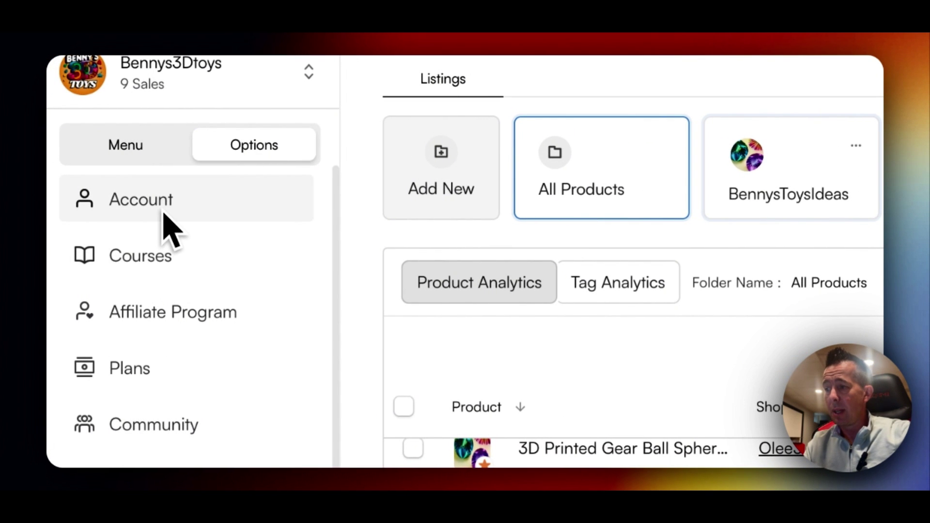
{"action": "left_click", "coordinate": [164, 266]}
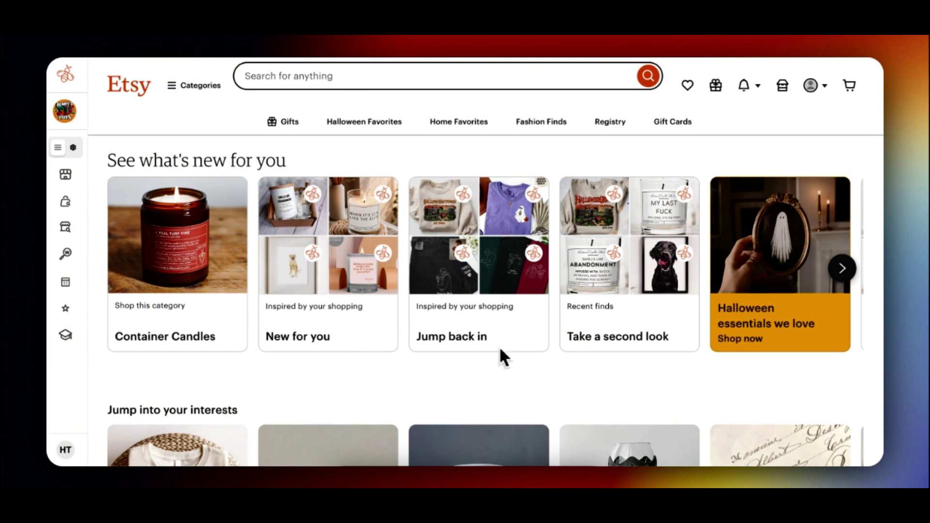
Search Etsy for 'halloween shirts' using the autocomplete suggestion
{"action": "scroll", "coordinate": [598, 382], "scroll_direction": "down", "scroll_amount": 1}
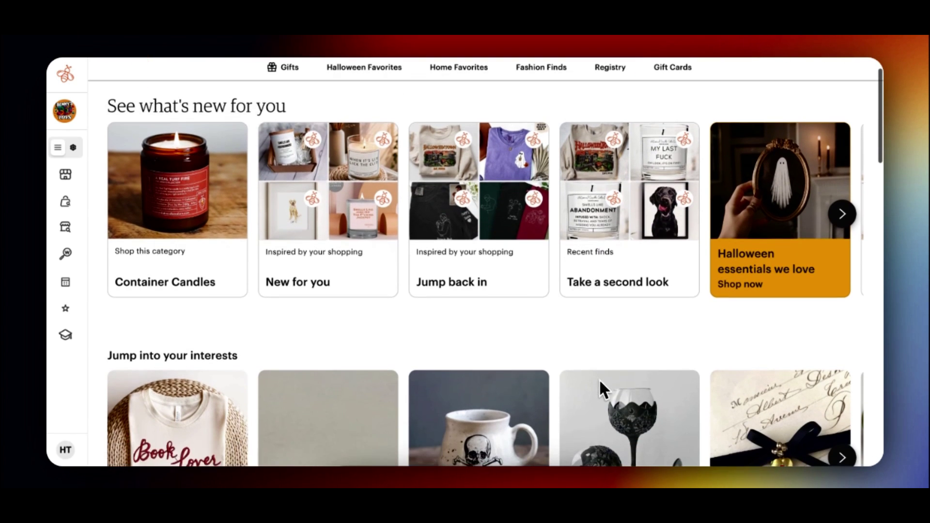
{"action": "scroll", "coordinate": [581, 266], "scroll_direction": "up", "scroll_amount": 1}
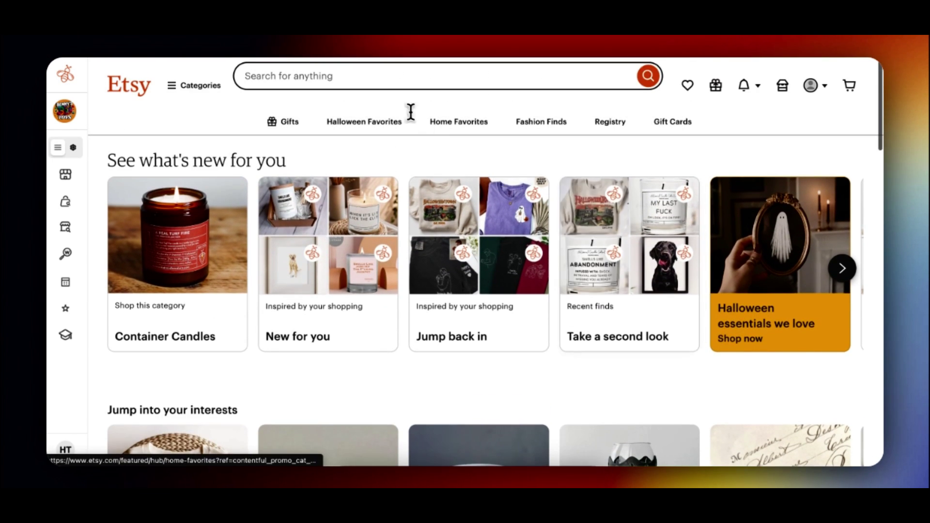
{"action": "left_click", "coordinate": [363, 77]}
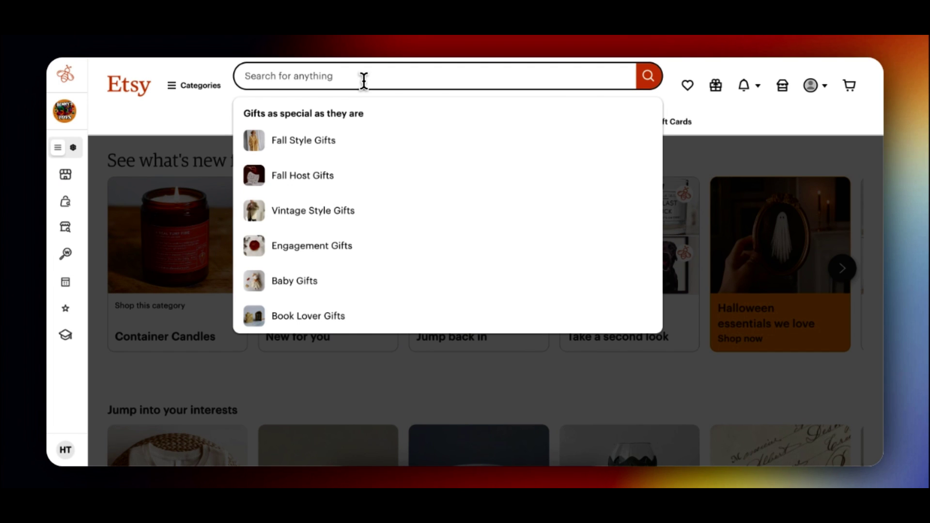
{"action": "type", "text": "ch"}
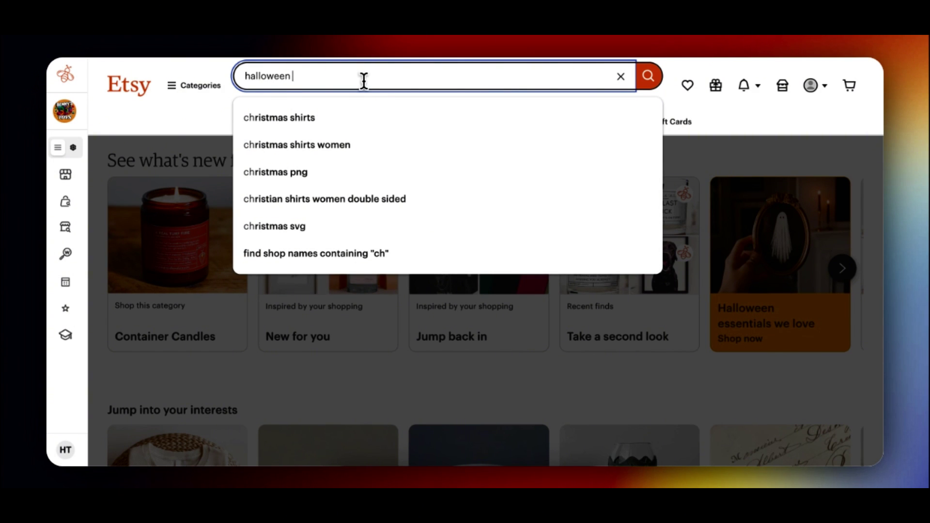
{"action": "type", "text": "ts"}
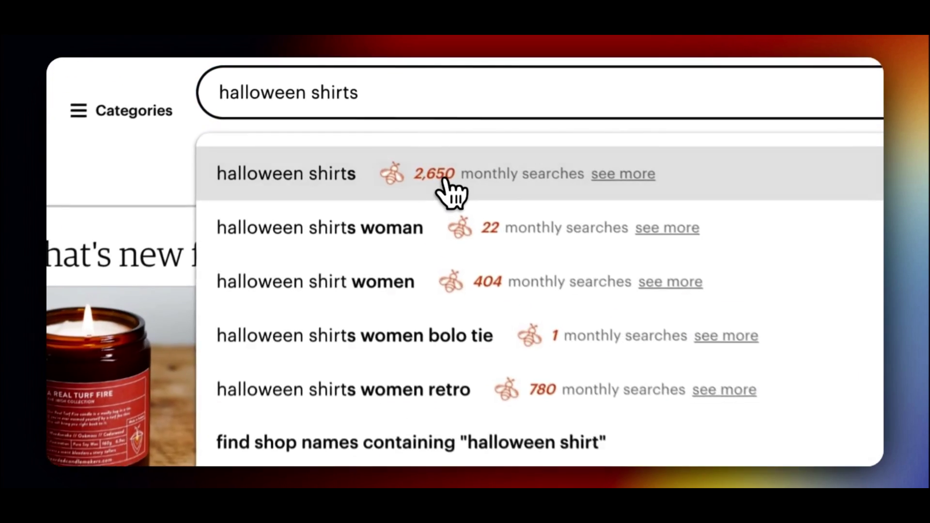
{"action": "left_click", "coordinate": [373, 123]}
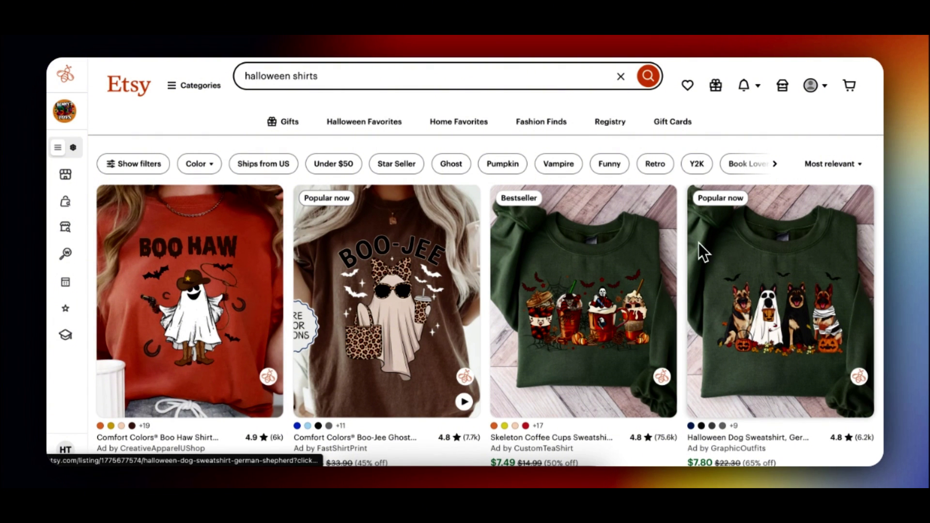
{"action": "scroll", "coordinate": [697, 252], "scroll_direction": "down", "scroll_amount": 2}
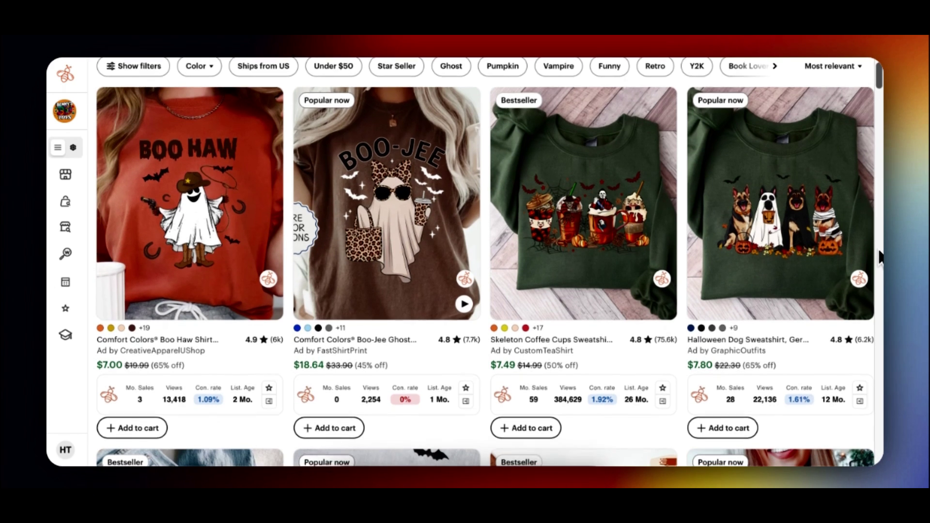
{"action": "scroll", "coordinate": [879, 257], "scroll_direction": "down", "scroll_amount": 5}
{"action": "scroll", "coordinate": [879, 256], "scroll_direction": "down", "scroll_amount": 2}
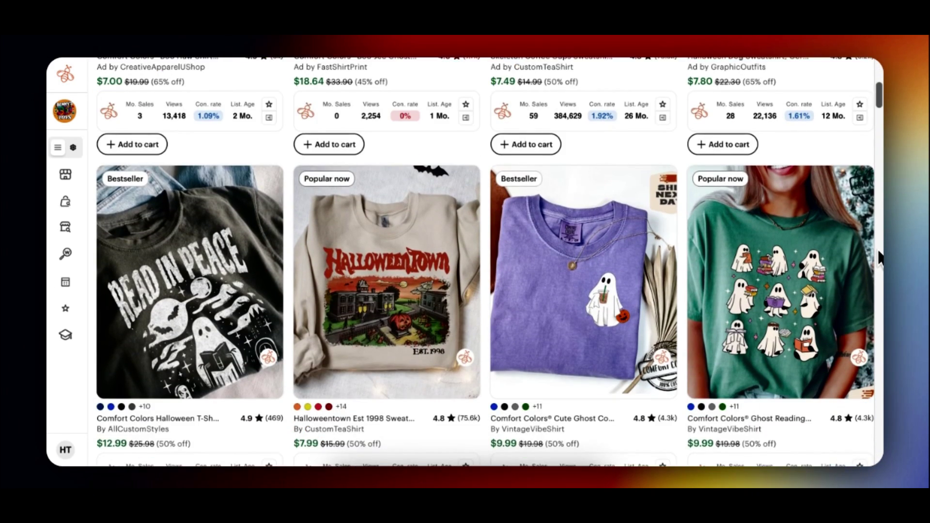
{"action": "scroll", "coordinate": [879, 258], "scroll_direction": "up", "scroll_amount": 1}
{"action": "scroll", "coordinate": [879, 257], "scroll_direction": "up", "scroll_amount": 5}
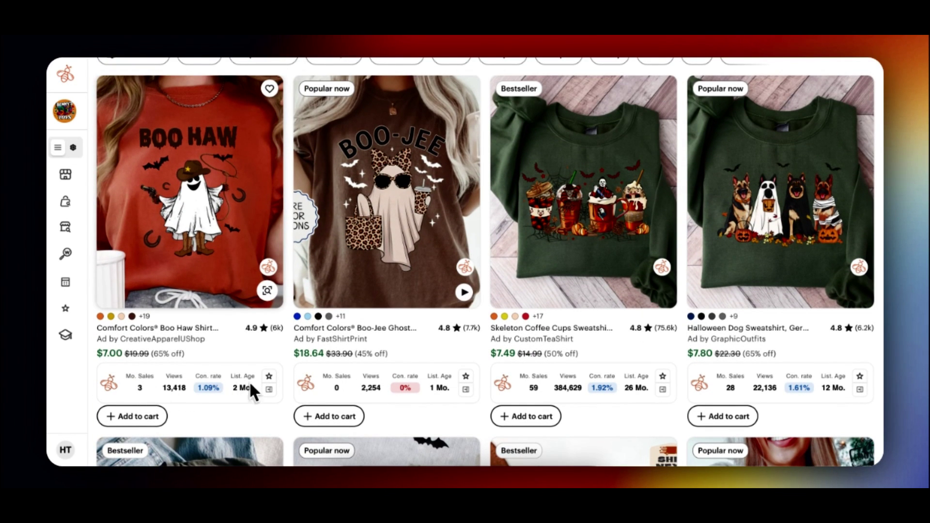
{"action": "scroll", "coordinate": [509, 384], "scroll_direction": "down", "scroll_amount": 1}
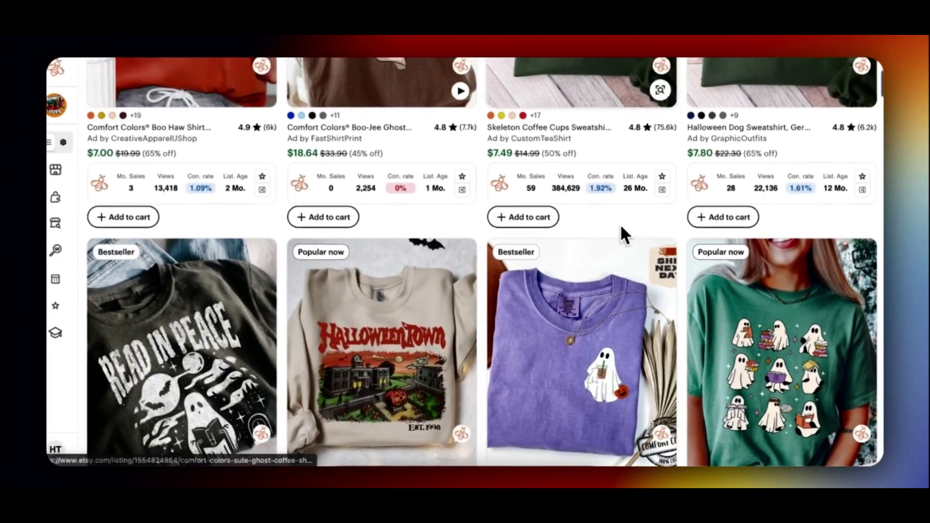
{"action": "scroll", "coordinate": [621, 226], "scroll_direction": "down", "scroll_amount": 3}
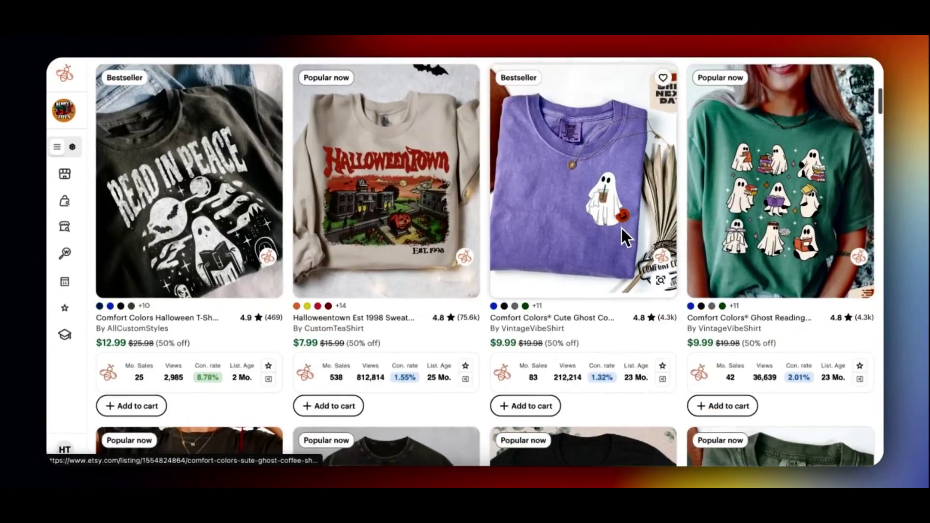
{"action": "scroll", "coordinate": [621, 228], "scroll_direction": "down", "scroll_amount": 2}
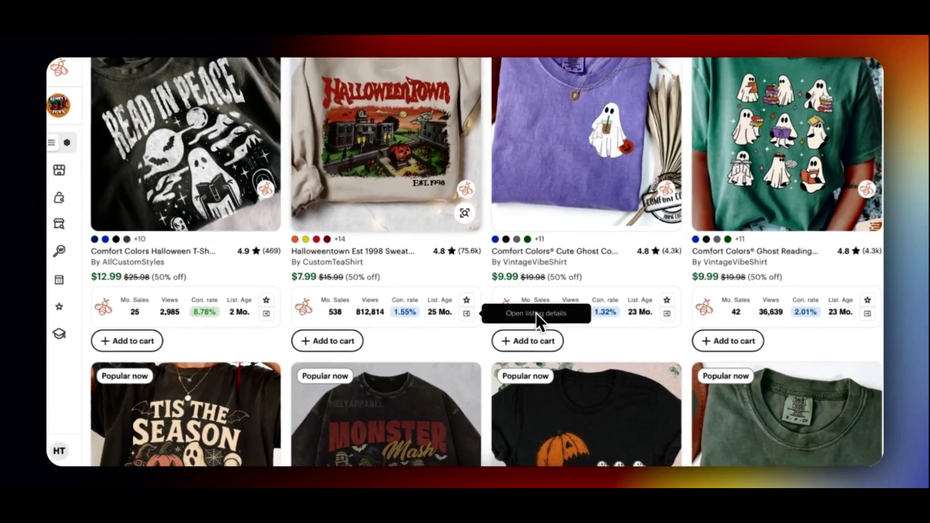
{"action": "scroll", "coordinate": [611, 259], "scroll_direction": "down", "scroll_amount": 3}
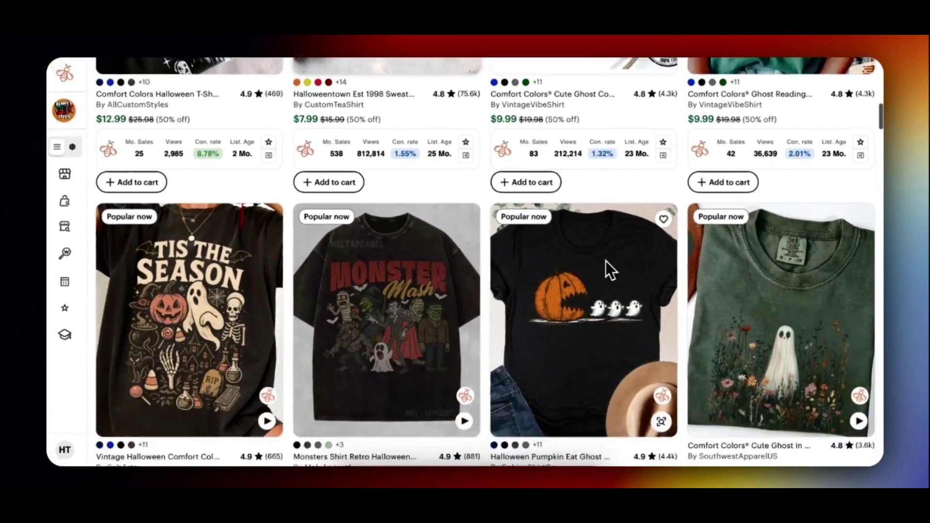
{"action": "scroll", "coordinate": [611, 258], "scroll_direction": "down", "scroll_amount": 3}
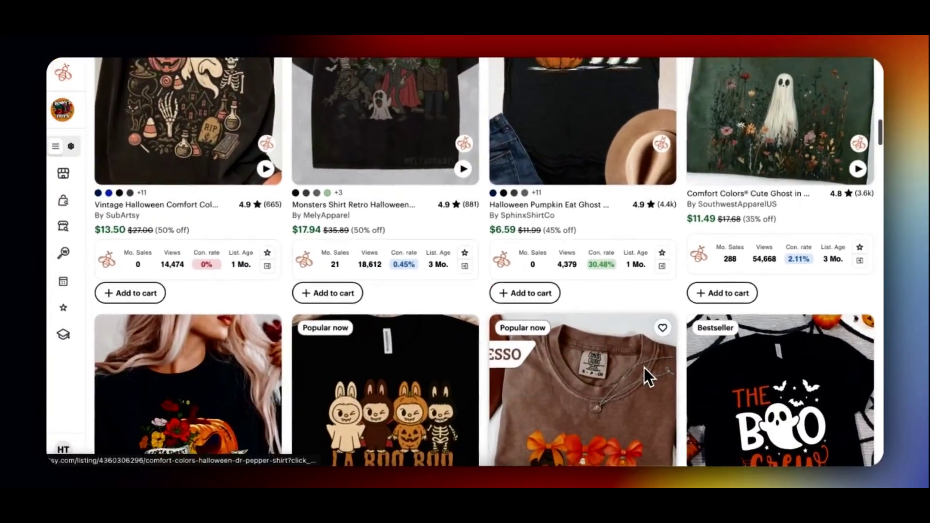
{"action": "scroll", "coordinate": [644, 366], "scroll_direction": "down", "scroll_amount": 4}
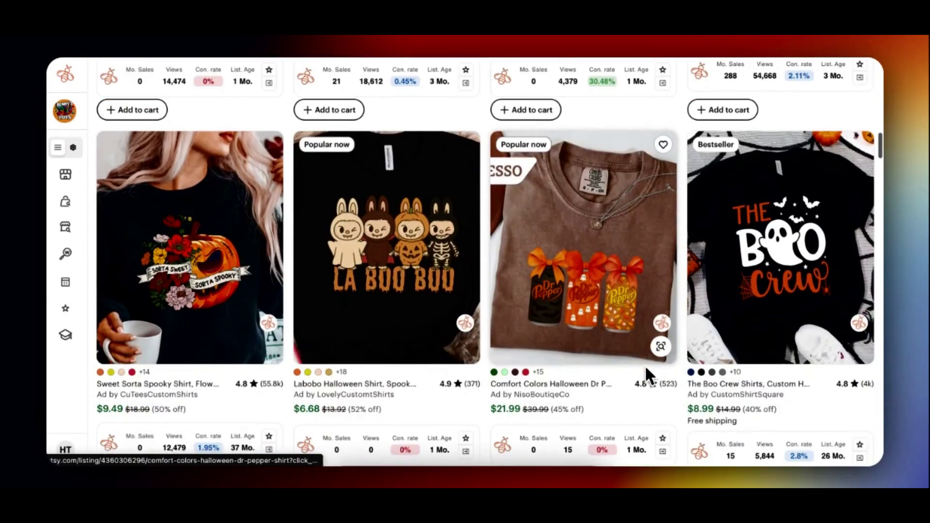
{"action": "scroll", "coordinate": [644, 365], "scroll_direction": "up", "scroll_amount": 15}
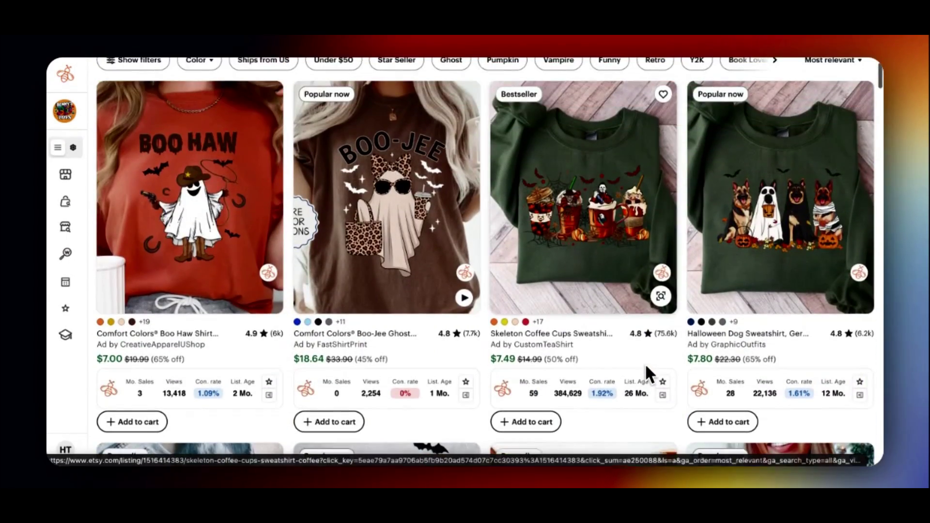
{"action": "scroll", "coordinate": [644, 364], "scroll_direction": "up", "scroll_amount": 3}
{"action": "scroll", "coordinate": [645, 363], "scroll_direction": "down", "scroll_amount": 3}
{"action": "scroll", "coordinate": [645, 367], "scroll_direction": "down", "scroll_amount": 8}
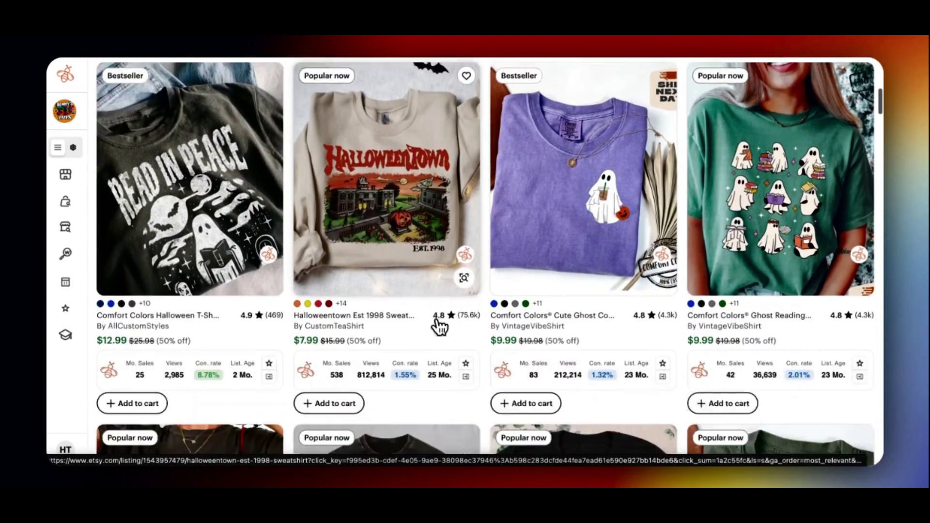
Open the Halloweentown Est 1998 Sweatshirt listing showing 12,629 sales, 812,814 views and 42,364 favorites
{"action": "left_click", "coordinate": [440, 327]}
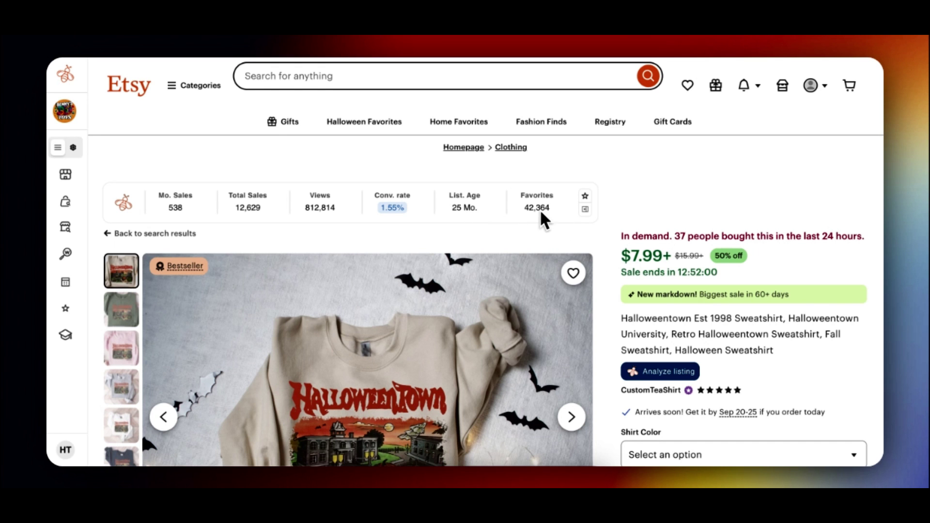
{"action": "scroll", "coordinate": [688, 274], "scroll_direction": "down", "scroll_amount": 3}
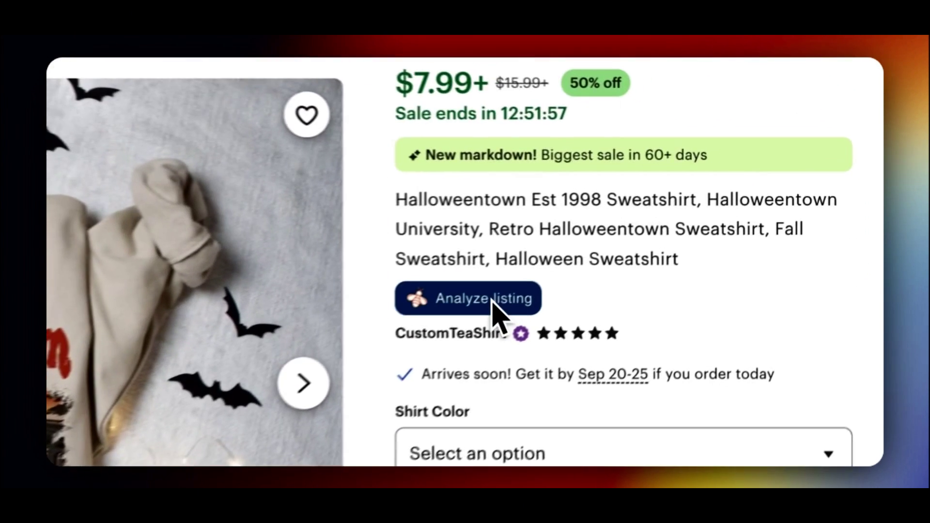
Open EverBee's detailed analysis of the Halloweentown sweatshirt listing and scroll through it
{"action": "left_click", "coordinate": [675, 257]}
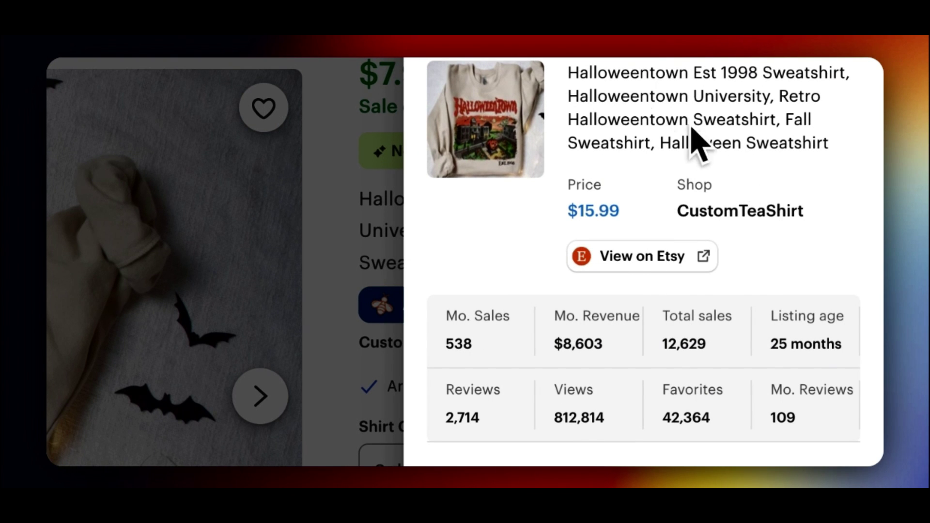
{"action": "left_click_drag", "start_coordinate": [572, 87], "coordinate": [840, 175]}
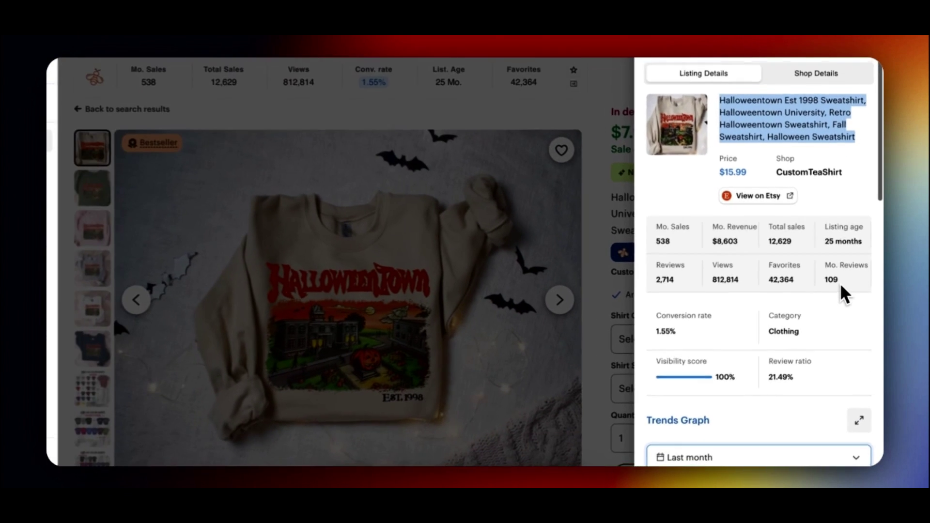
{"action": "scroll", "coordinate": [813, 422], "scroll_direction": "down", "scroll_amount": 3}
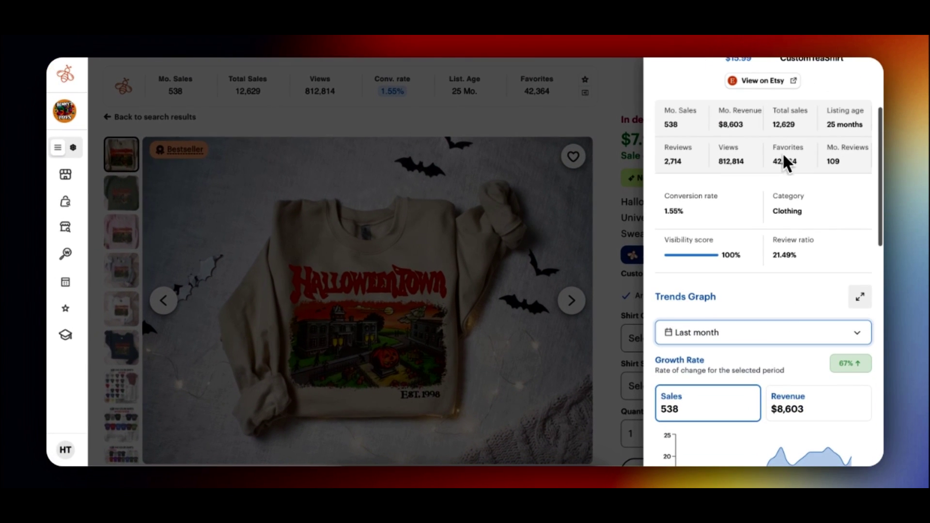
{"action": "scroll", "coordinate": [816, 199], "scroll_direction": "down", "scroll_amount": 4}
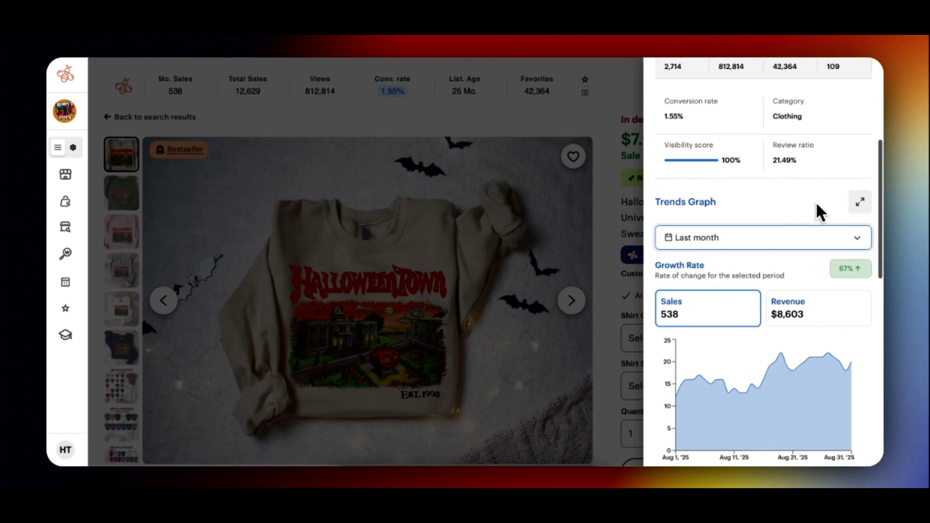
{"action": "scroll", "coordinate": [814, 228], "scroll_direction": "down", "scroll_amount": 5}
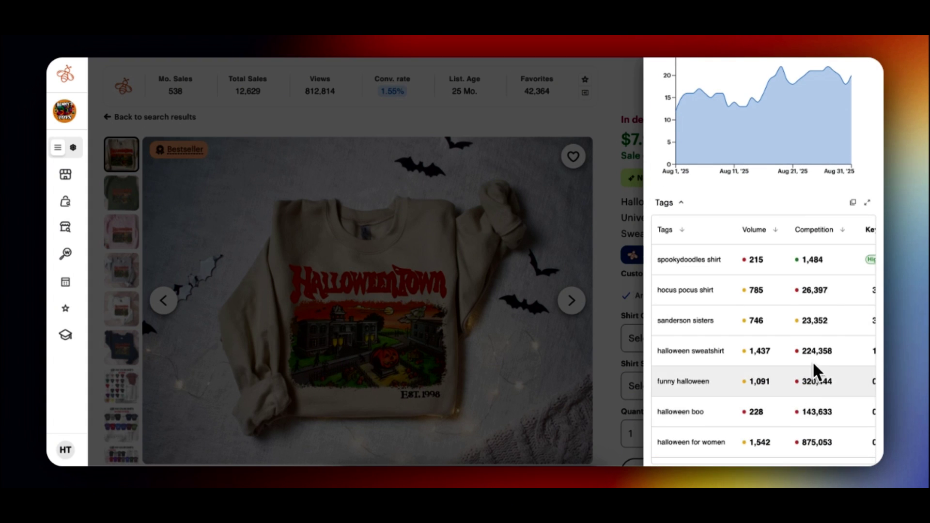
Sort the Tags table by Keyword Score, highest first, then view the seller's shop details
{"action": "scroll", "coordinate": [818, 388], "scroll_direction": "right", "scroll_amount": 5}
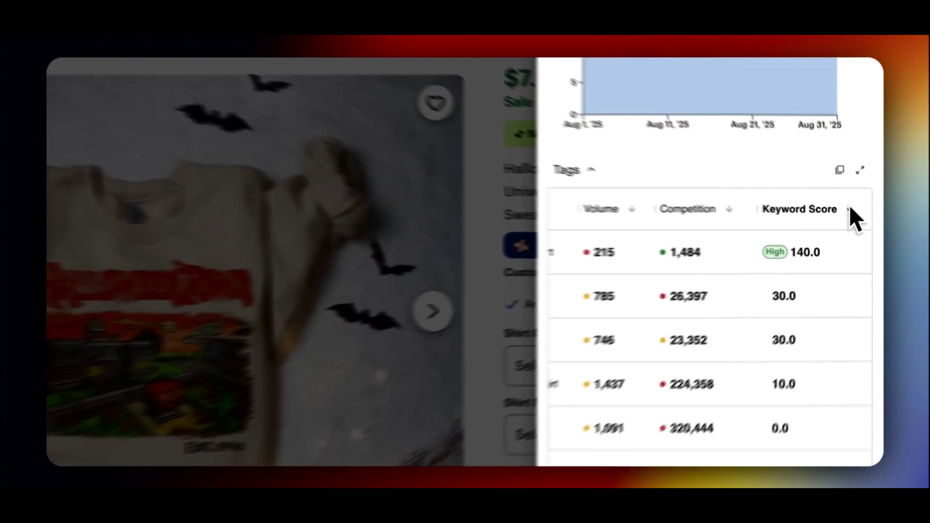
{"action": "left_click", "coordinate": [848, 209]}
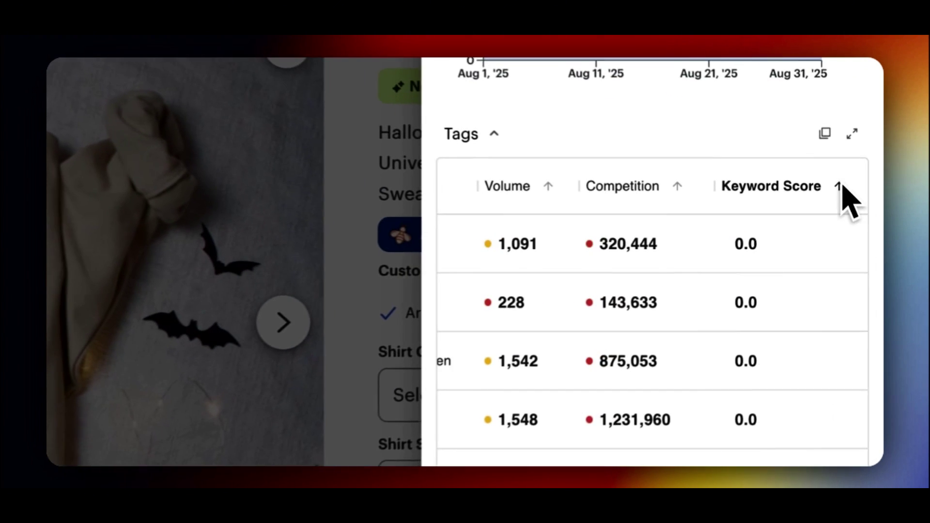
{"action": "left_click", "coordinate": [848, 209]}
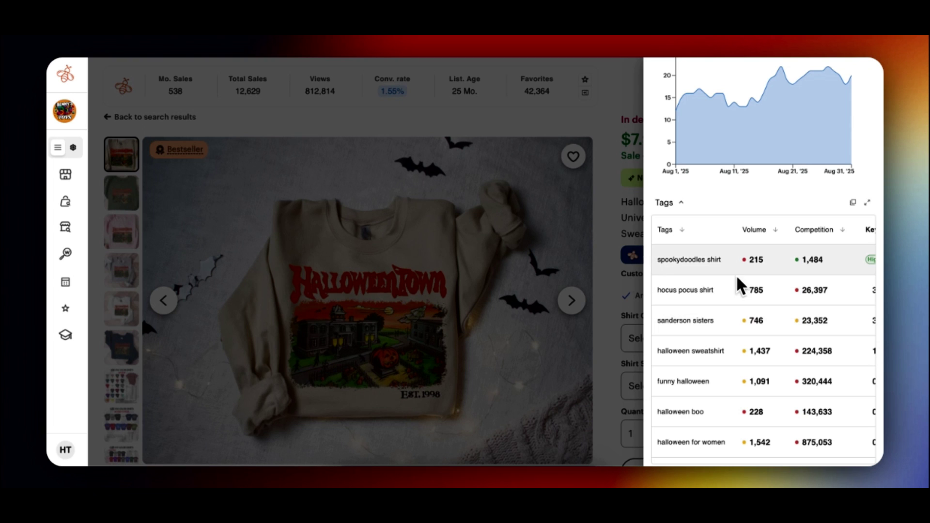
{"action": "scroll", "coordinate": [745, 371], "scroll_direction": "down", "scroll_amount": 3}
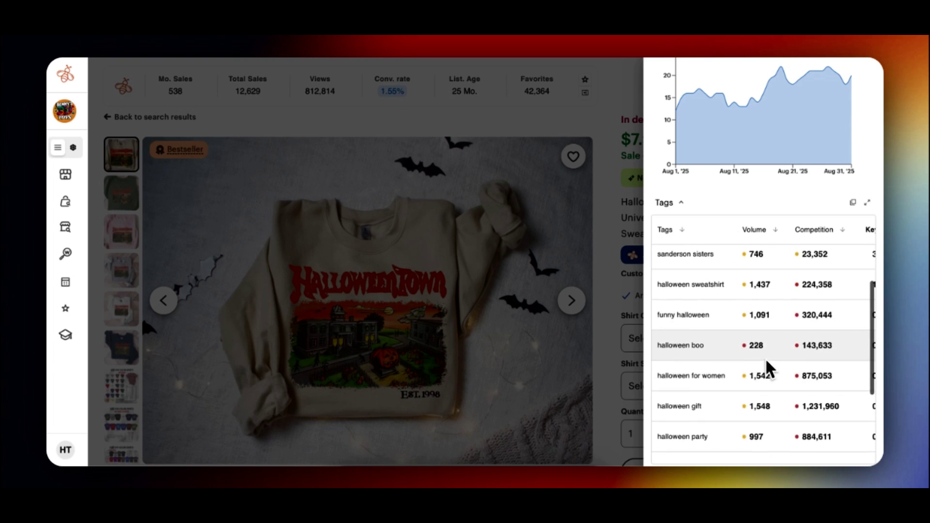
{"action": "scroll", "coordinate": [768, 359], "scroll_direction": "down", "scroll_amount": 5}
{"action": "scroll", "coordinate": [768, 359], "scroll_direction": "up", "scroll_amount": 10}
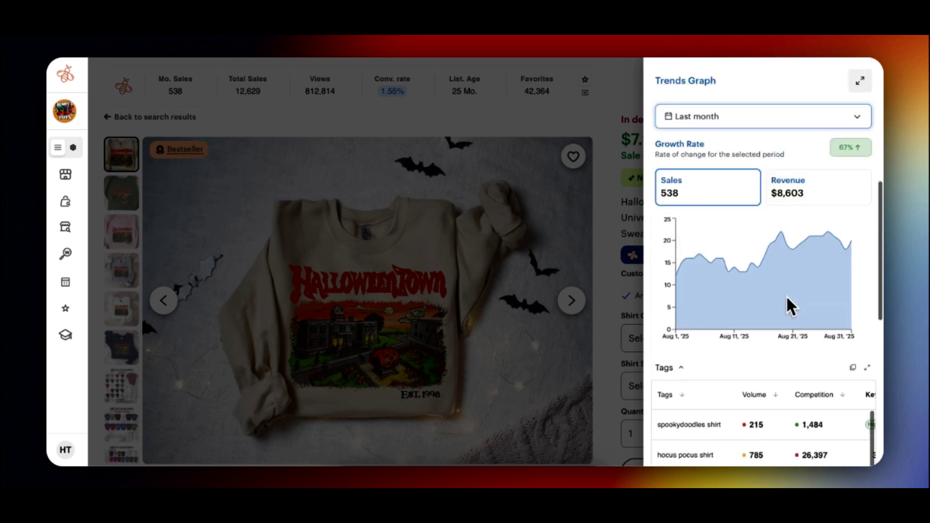
{"action": "scroll", "coordinate": [789, 302], "scroll_direction": "up", "scroll_amount": 6}
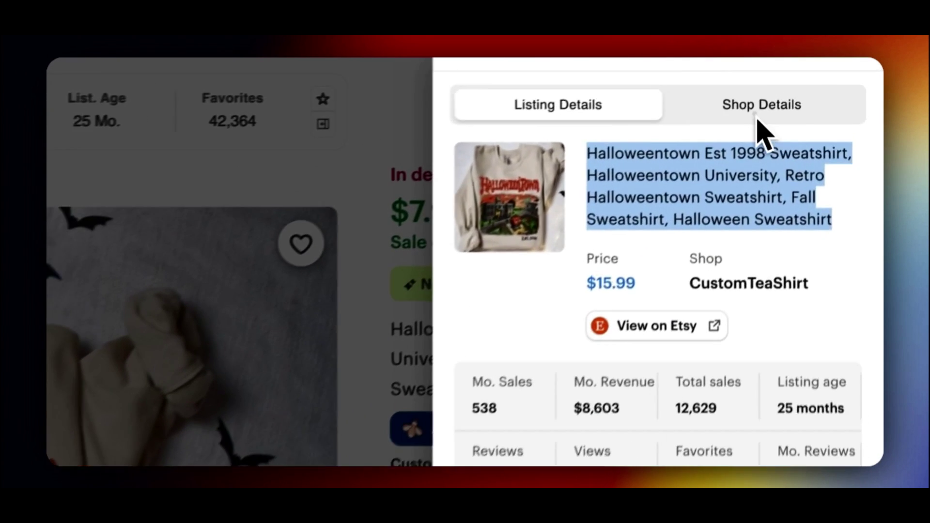
{"action": "left_click", "coordinate": [817, 86]}
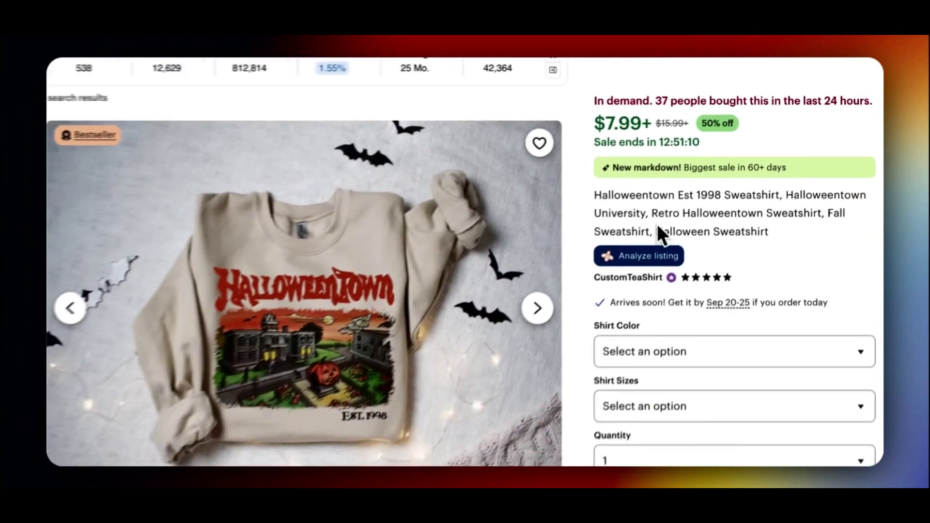
Open the CustomTeaShirt shop page and run EverBee's shop analysis on its 2,840 listings
{"action": "scroll", "coordinate": [675, 213], "scroll_direction": "down", "scroll_amount": 1}
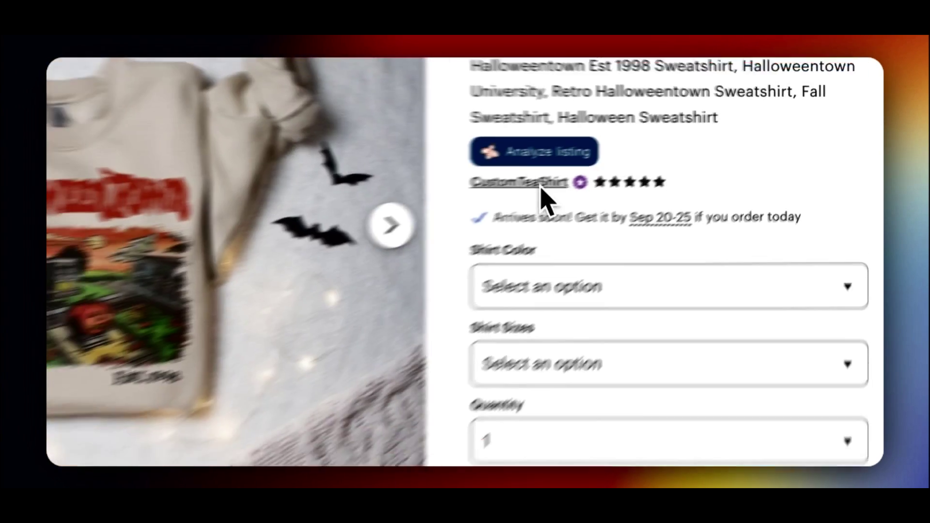
{"action": "left_click", "coordinate": [540, 187]}
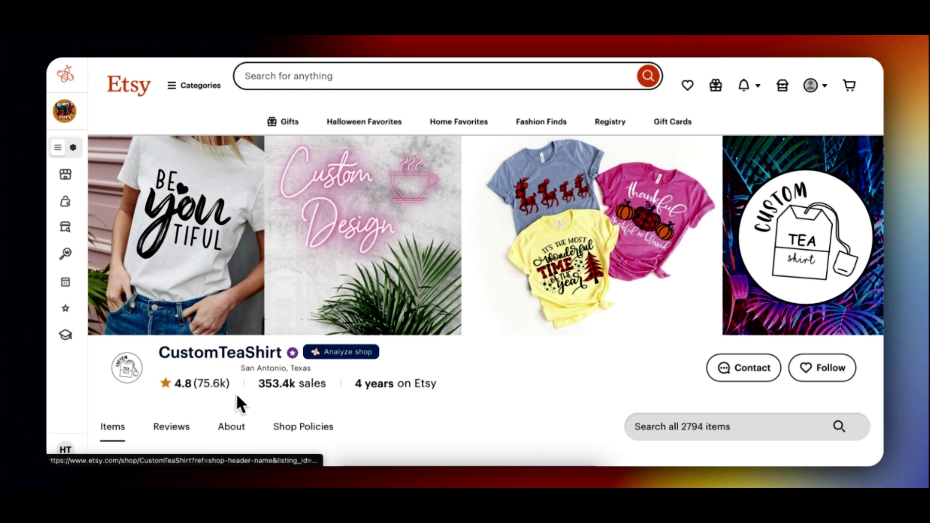
{"action": "scroll", "coordinate": [333, 383], "scroll_direction": "down", "scroll_amount": 5}
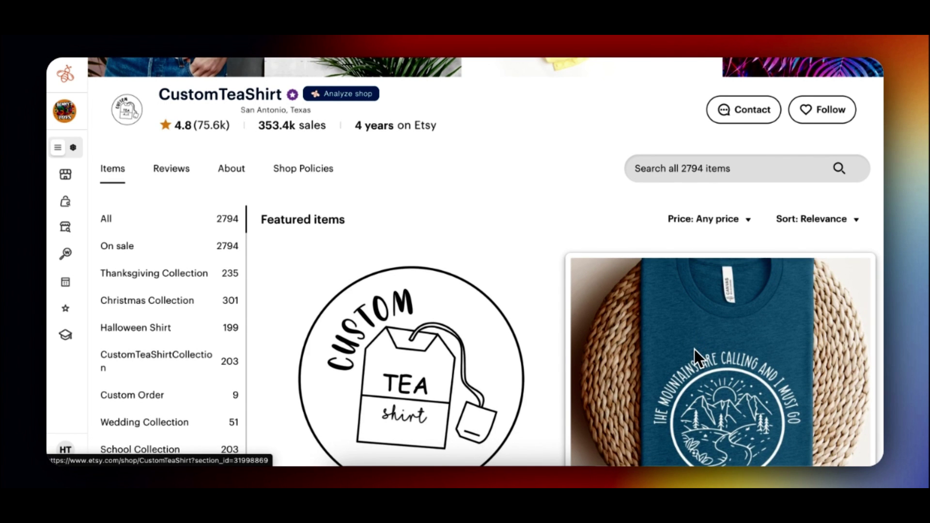
{"action": "scroll", "coordinate": [694, 348], "scroll_direction": "up", "scroll_amount": 1}
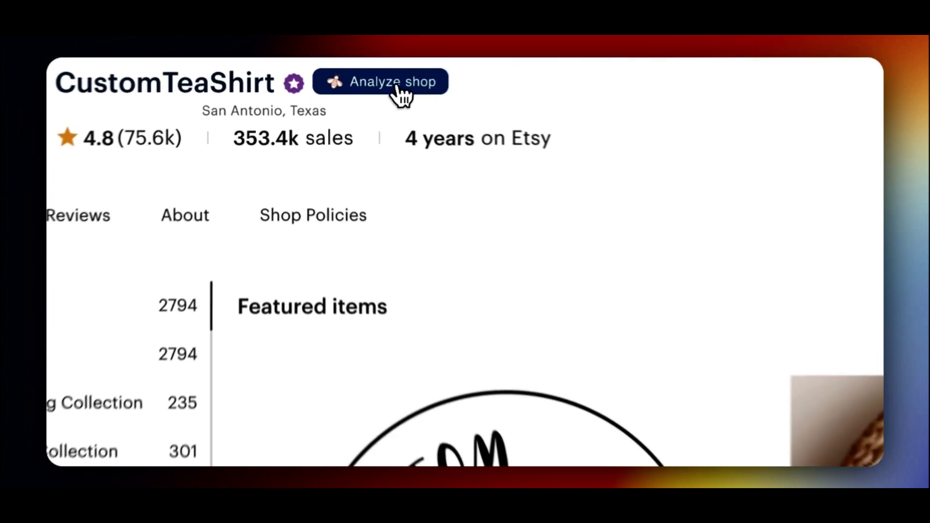
{"action": "left_click", "coordinate": [352, 114]}
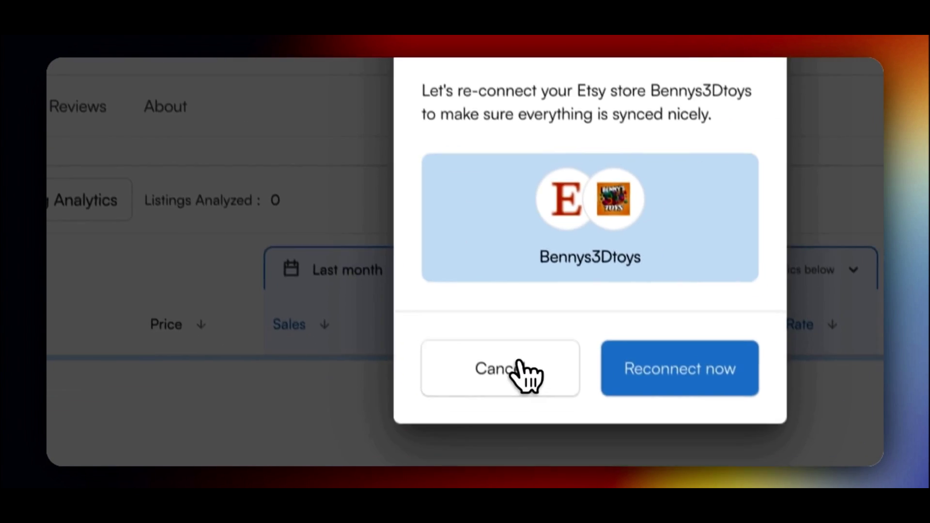
Dismiss the Reconnect prompt and look over the CustomTeaShirt shop's listing analytics
{"action": "left_click", "coordinate": [525, 374]}
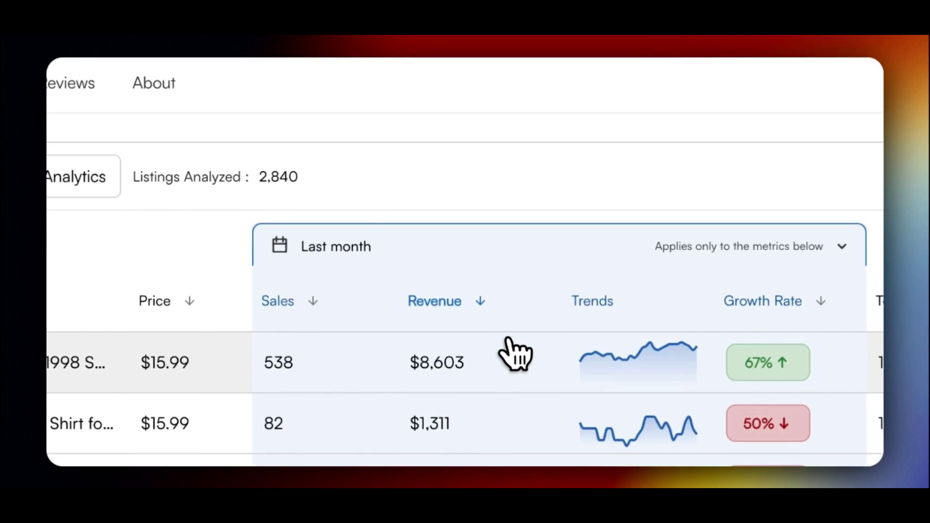
{"action": "scroll", "coordinate": [467, 352], "scroll_direction": "down", "scroll_amount": 1}
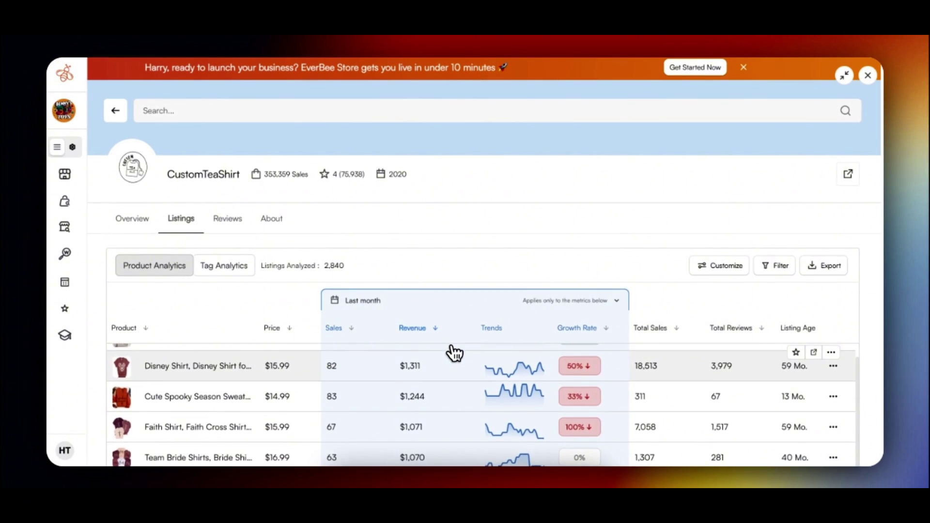
{"action": "scroll", "coordinate": [455, 353], "scroll_direction": "up", "scroll_amount": 1}
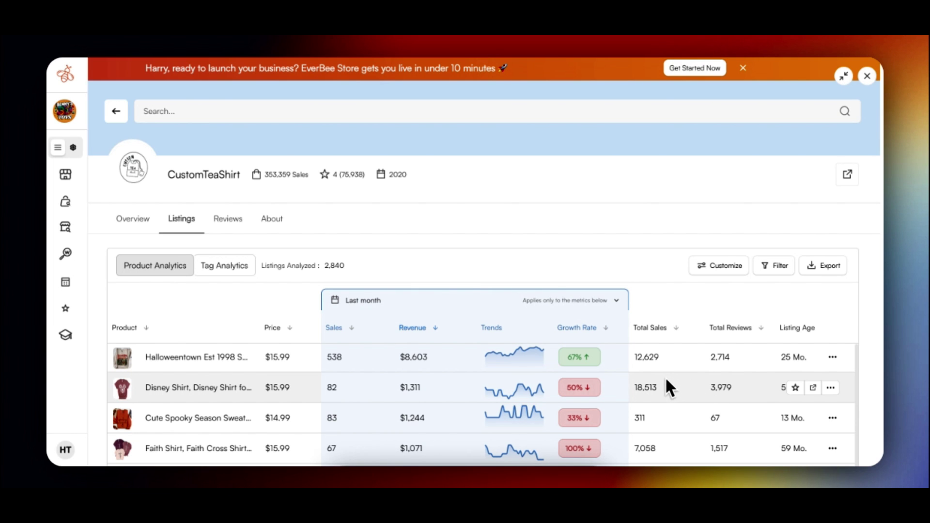
{"action": "mouse_move", "coordinate": [805, 328]}
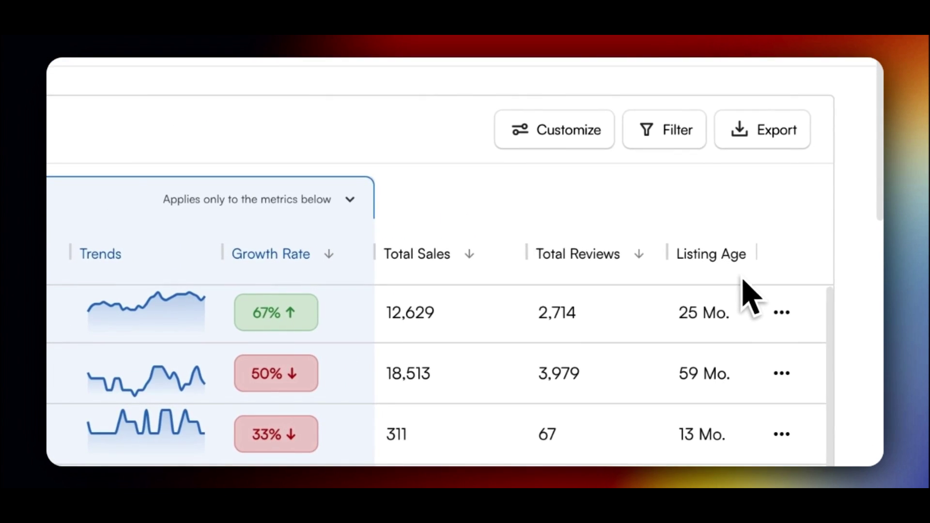
{"action": "mouse_move", "coordinate": [772, 318]}
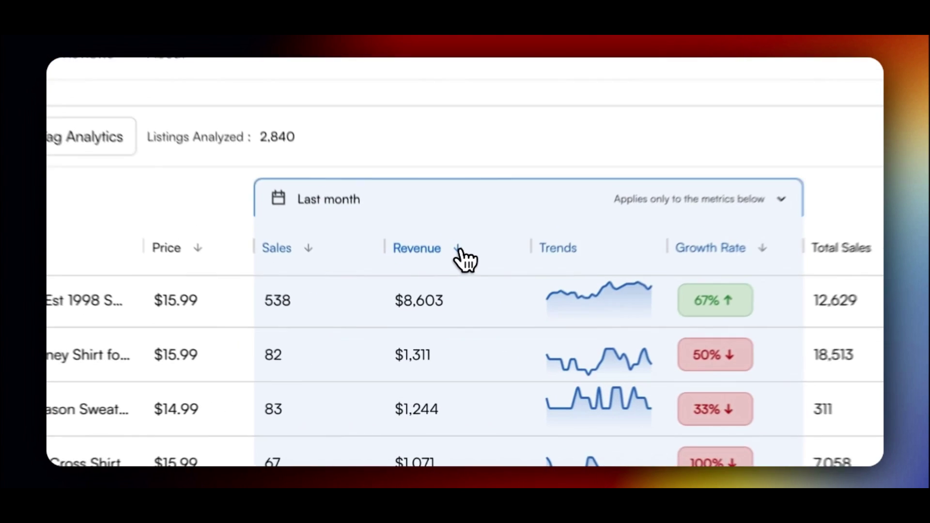
Sort listings by last month's revenue, highest first, and browse down to Skeleton Coffee Cups Sweatshirt
{"action": "left_click", "coordinate": [435, 323]}
{"action": "left_click", "coordinate": [464, 230]}
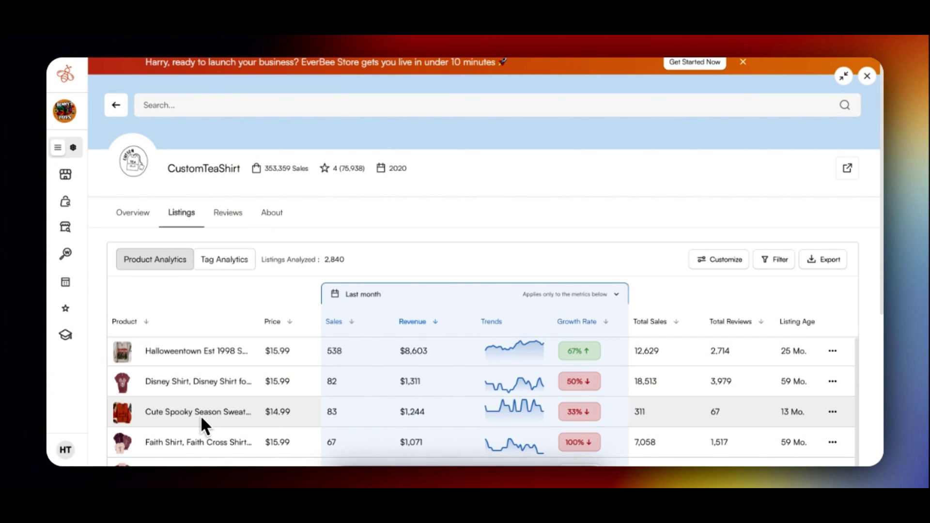
{"action": "scroll", "coordinate": [199, 415], "scroll_direction": "down", "scroll_amount": 1}
{"action": "mouse_move", "coordinate": [124, 348]}
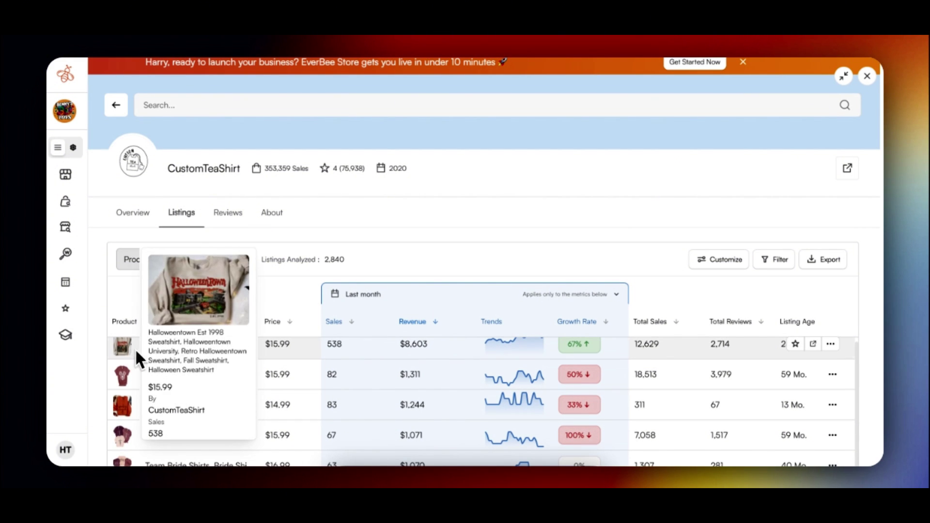
{"action": "scroll", "coordinate": [304, 379], "scroll_direction": "down", "scroll_amount": 2}
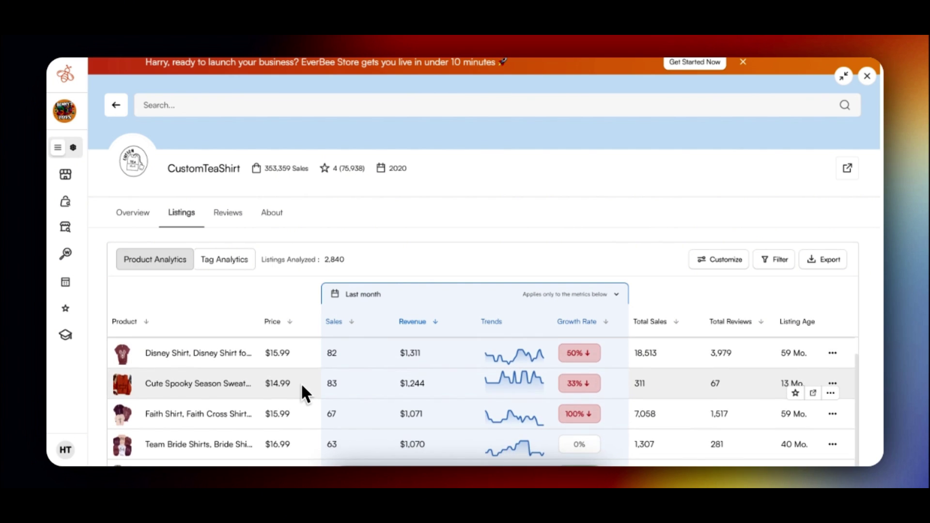
{"action": "scroll", "coordinate": [300, 382], "scroll_direction": "down", "scroll_amount": 5}
{"action": "mouse_move", "coordinate": [119, 409]}
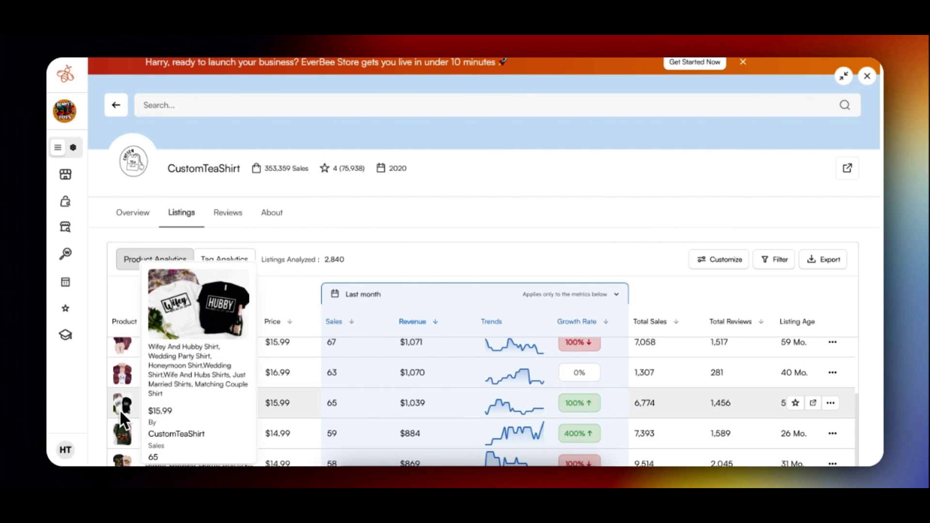
{"action": "mouse_move", "coordinate": [126, 431]}
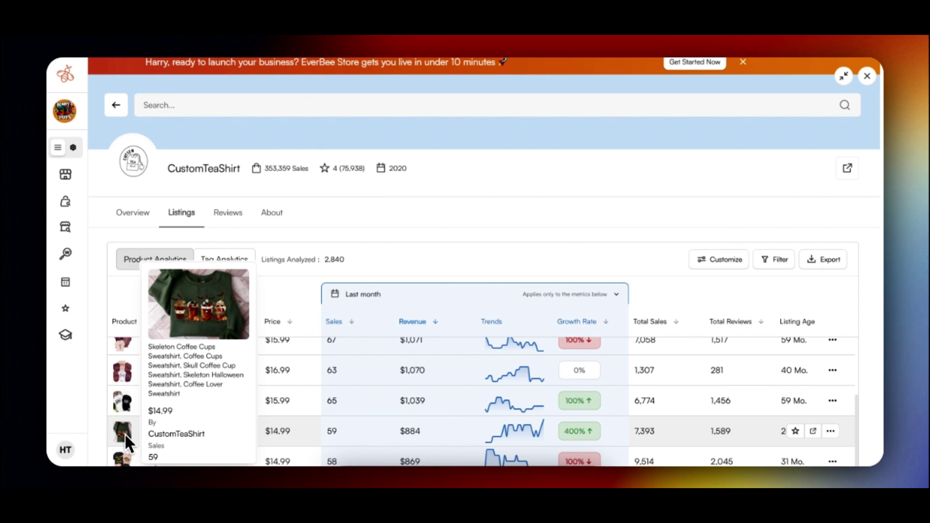
{"action": "scroll", "coordinate": [326, 432], "scroll_direction": "down", "scroll_amount": 4}
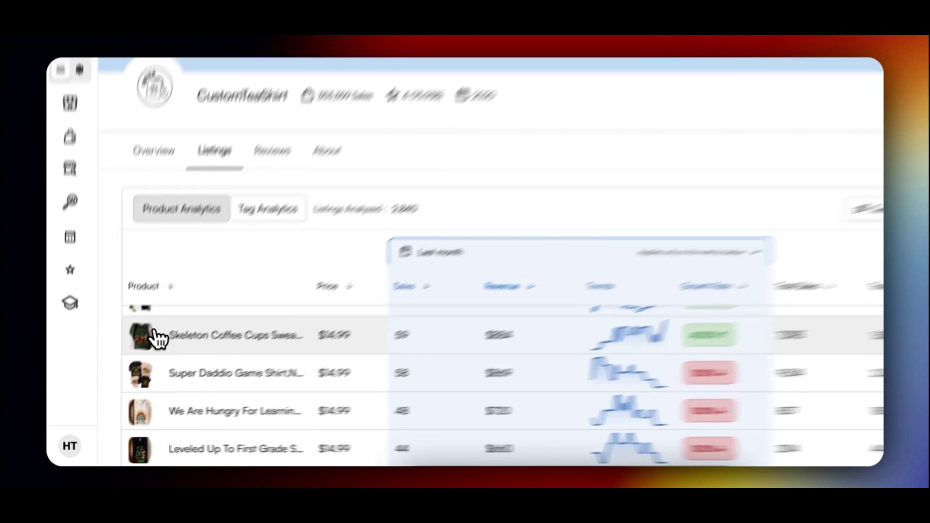
{"action": "mouse_move", "coordinate": [127, 369]}
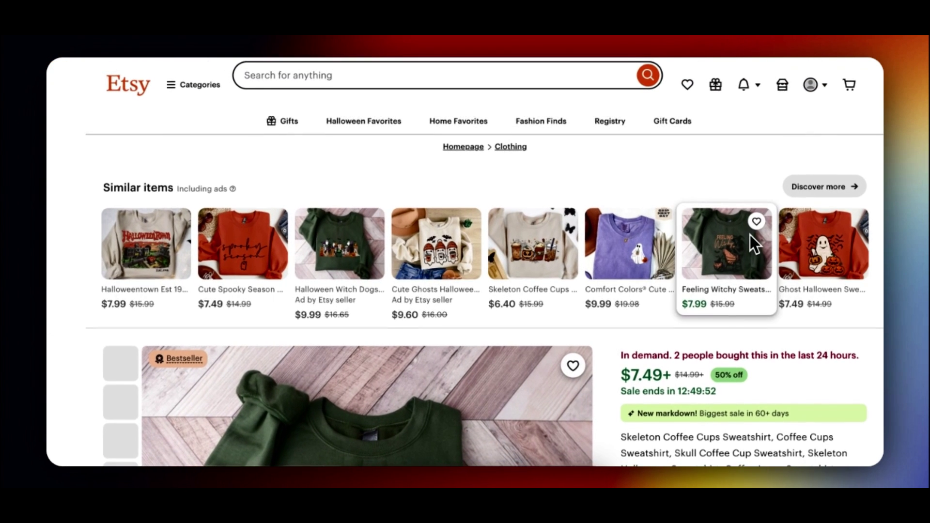
Browse the Skeleton Coffee Cups sweatshirt's second and third product photos
{"action": "scroll", "coordinate": [749, 235], "scroll_direction": "down", "scroll_amount": 3}
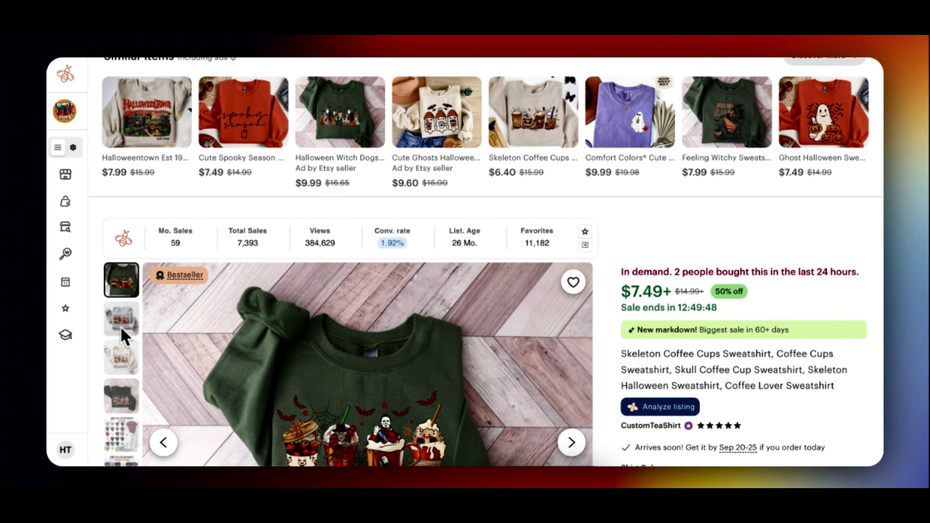
{"action": "scroll", "coordinate": [123, 321], "scroll_direction": "down", "scroll_amount": 3}
{"action": "left_click", "coordinate": [133, 241]}
{"action": "scroll", "coordinate": [127, 240], "scroll_direction": "down", "scroll_amount": 1}
{"action": "left_click", "coordinate": [124, 213]}
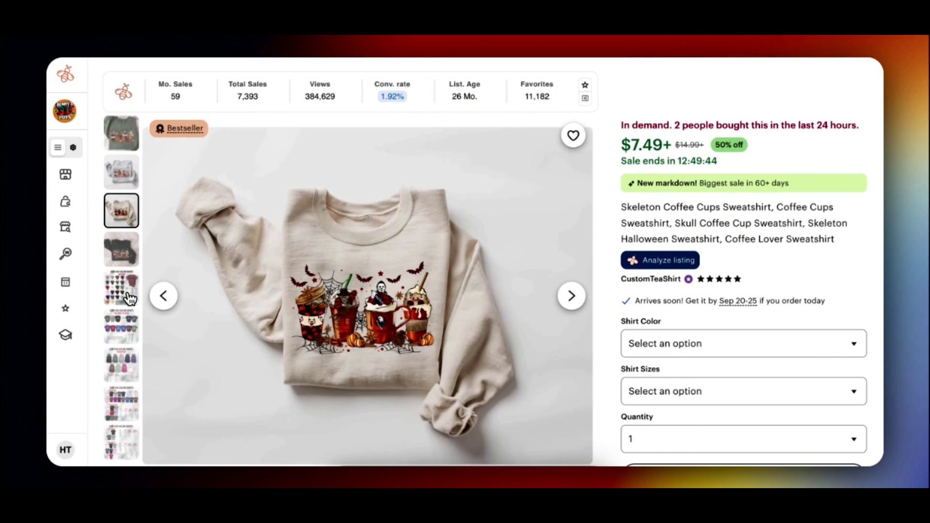
View the size and color, V-neck, tanktop, youth T-shirt and baby size charts, then select the title
{"action": "left_click", "coordinate": [126, 291]}
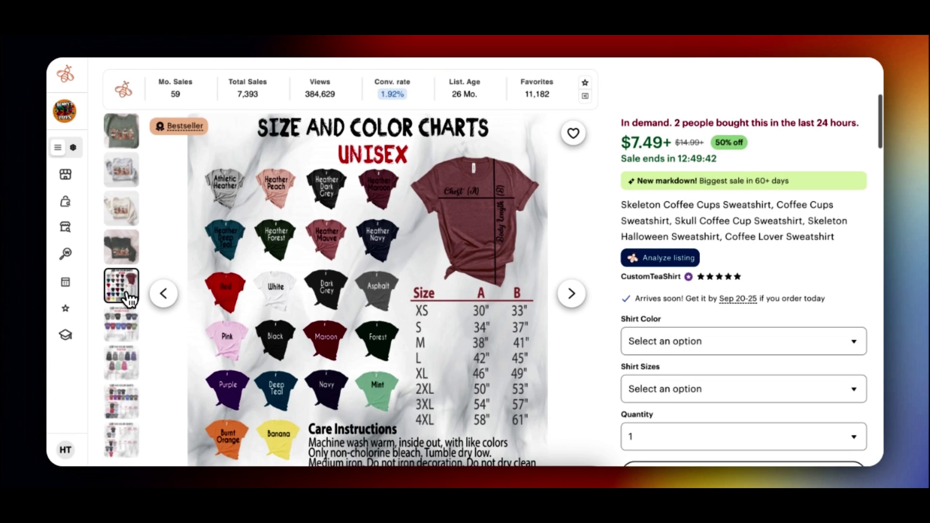
{"action": "scroll", "coordinate": [127, 295], "scroll_direction": "down", "scroll_amount": 1}
{"action": "left_click", "coordinate": [123, 286]}
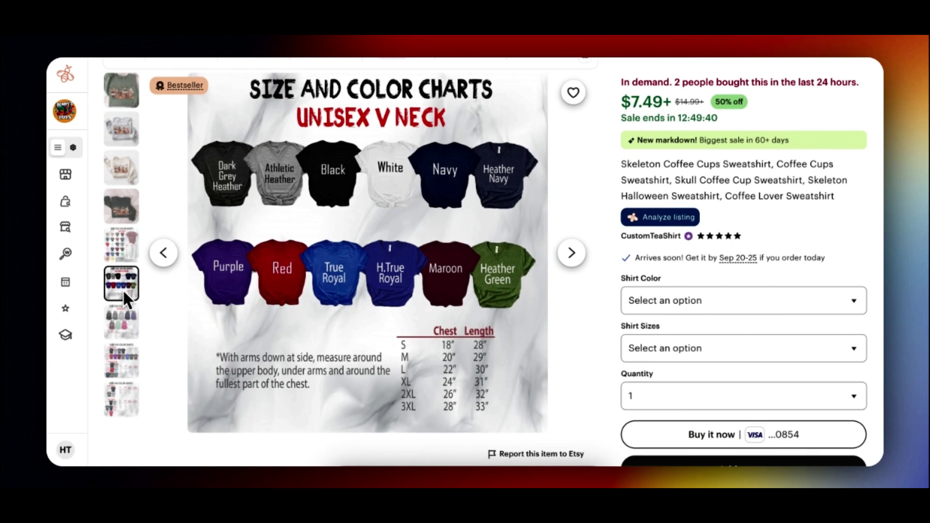
{"action": "left_click", "coordinate": [127, 333]}
{"action": "left_click", "coordinate": [124, 373]}
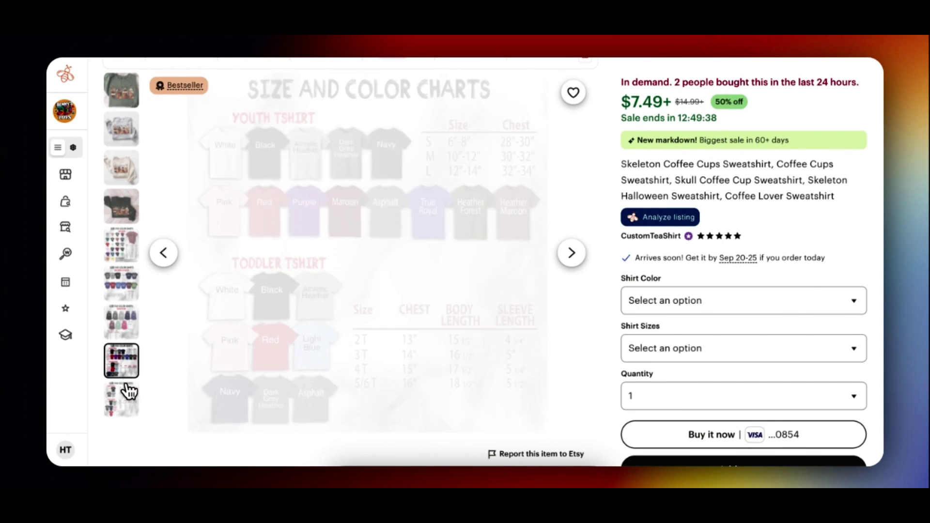
{"action": "left_click", "coordinate": [129, 412]}
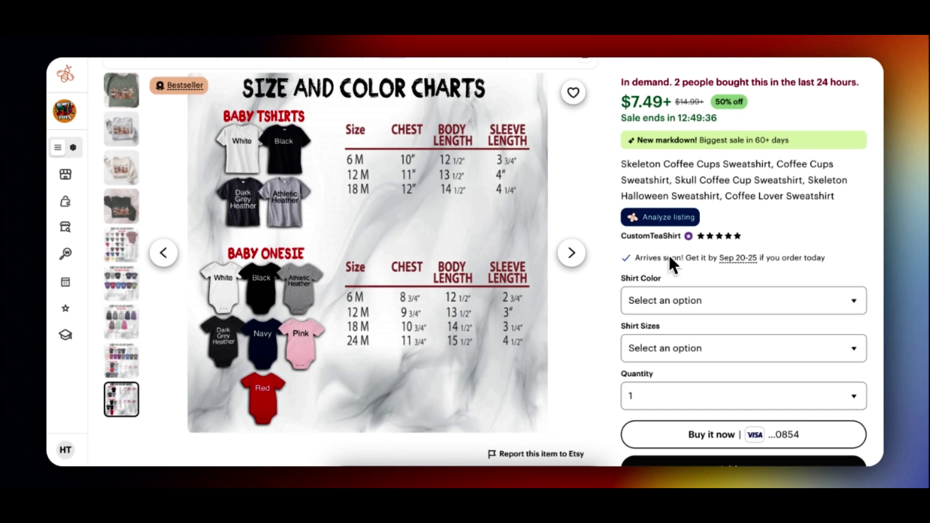
{"action": "left_click_drag", "start_coordinate": [632, 165], "coordinate": [828, 197]}
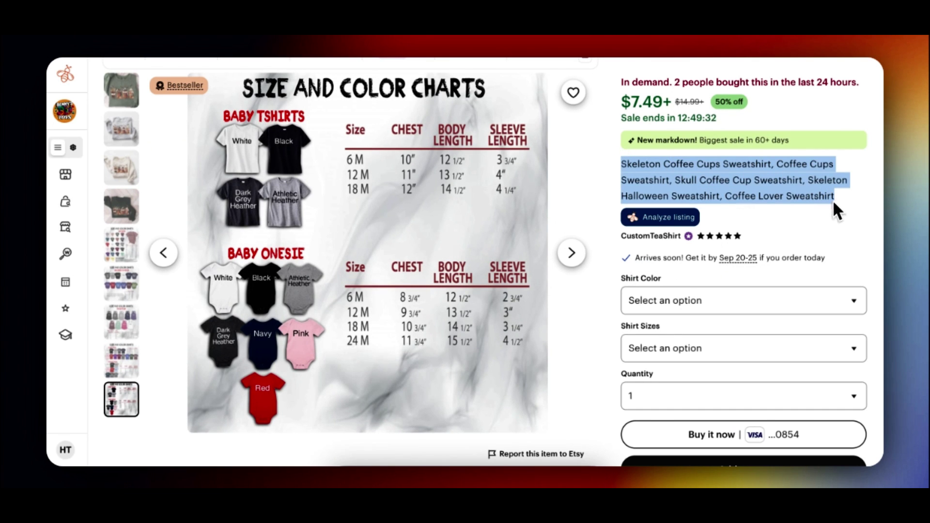
Open the Skeleton Coffee Cups listing analysis and scroll through its Trends Graph and Tags table
{"action": "left_click", "coordinate": [665, 217]}
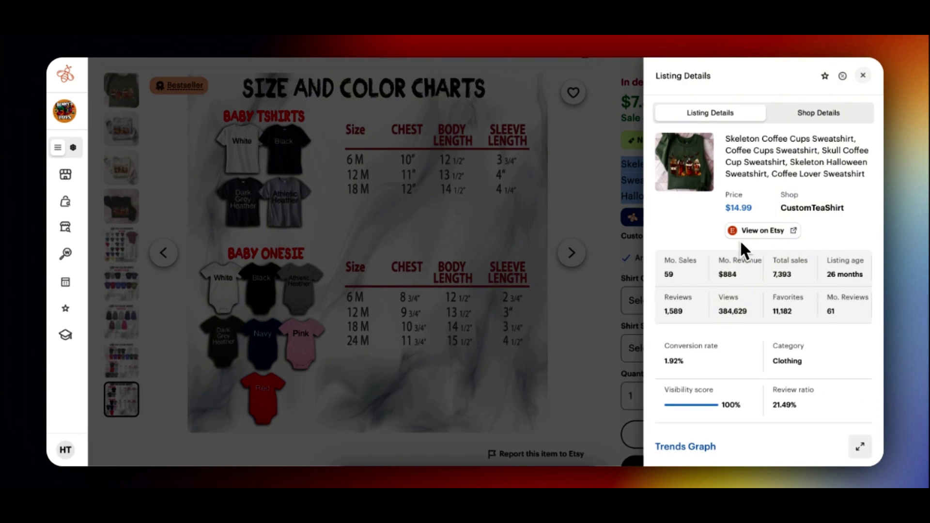
{"action": "mouse_move", "coordinate": [804, 359]}
{"action": "scroll", "coordinate": [800, 348], "scroll_direction": "down", "scroll_amount": 10}
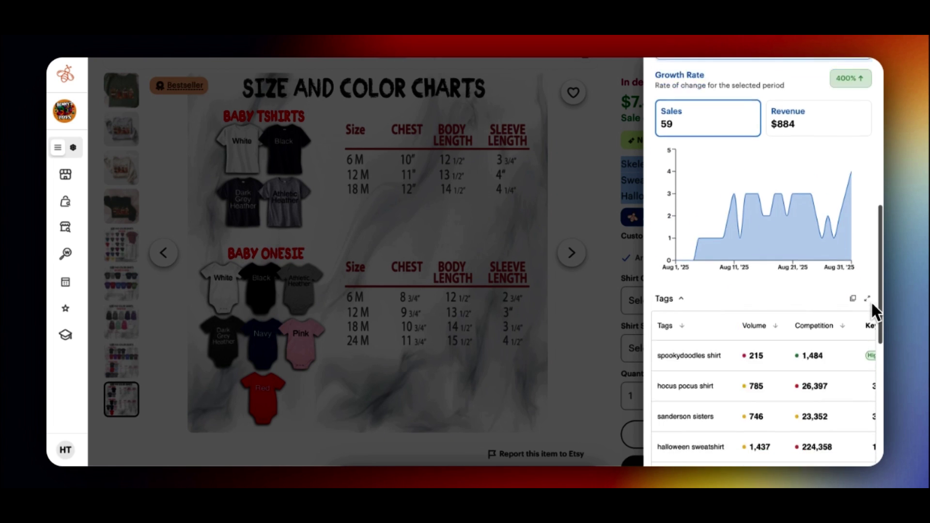
{"action": "scroll", "coordinate": [866, 295], "scroll_direction": "down", "scroll_amount": 3}
{"action": "scroll", "coordinate": [845, 283], "scroll_direction": "right", "scroll_amount": 3}
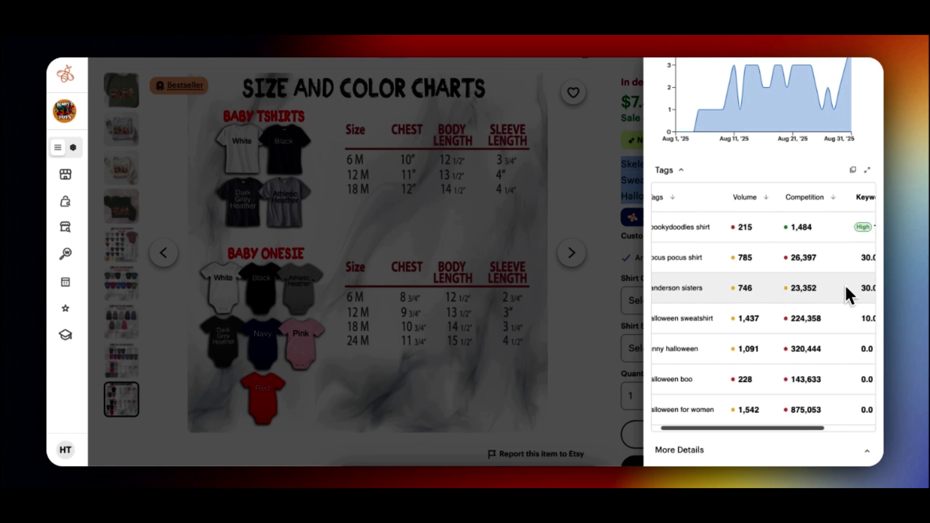
{"action": "scroll", "coordinate": [794, 252], "scroll_direction": "left", "scroll_amount": 3}
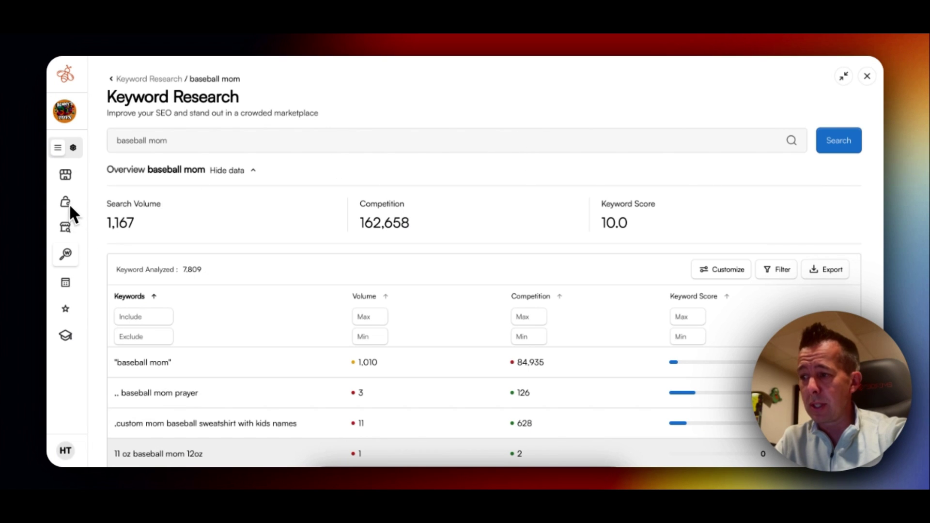
Search 'baseball mom' in Keyword Research to get its volume, competition and 10.0 keyword score
{"action": "mouse_move", "coordinate": [70, 205]}
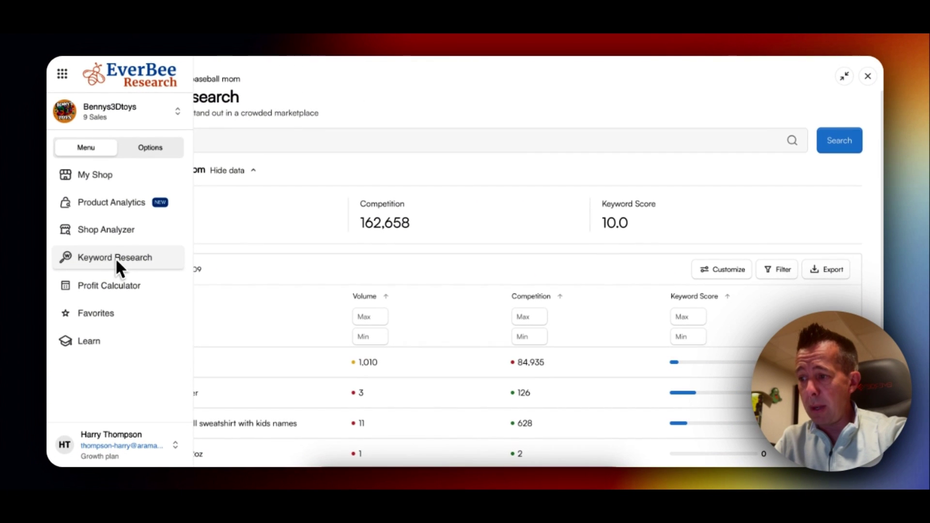
{"action": "left_click", "coordinate": [255, 140]}
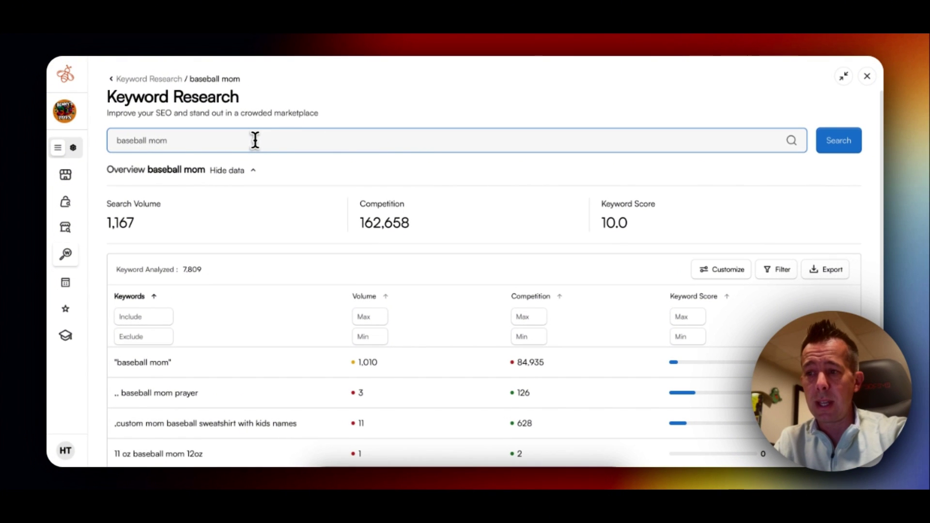
{"action": "left_click", "coordinate": [843, 143]}
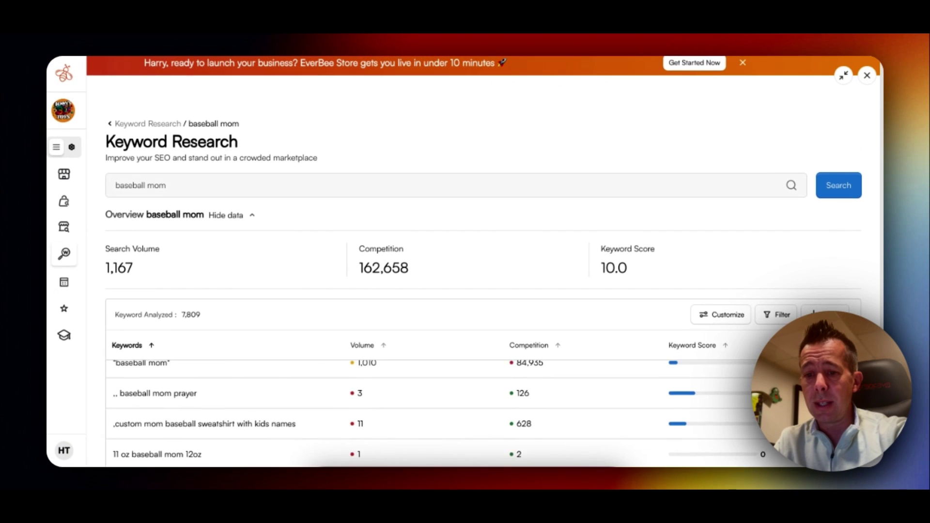
{"action": "scroll", "coordinate": [725, 402], "scroll_direction": "up", "scroll_amount": 1}
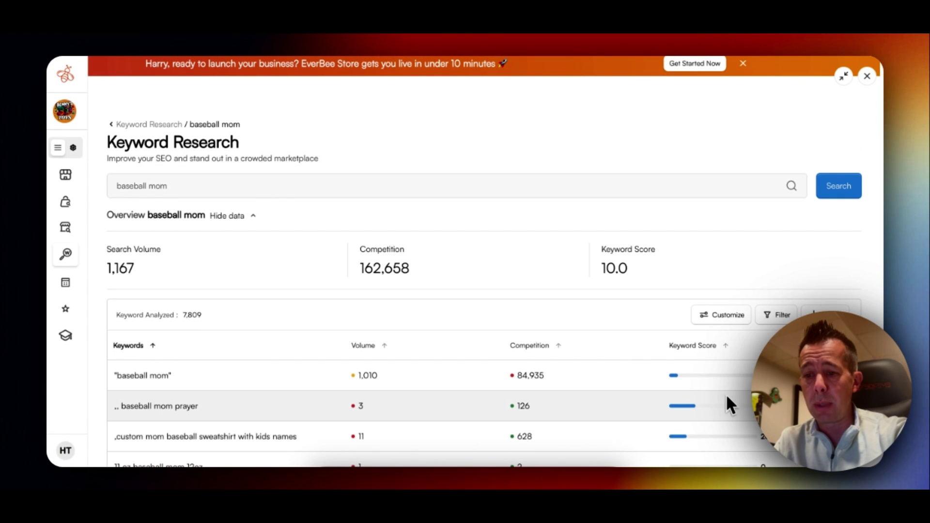
Rank the baseball mom related keywords by keyword score, led by 'gift-for baseballmom', and scroll through them
{"action": "left_click", "coordinate": [726, 347]}
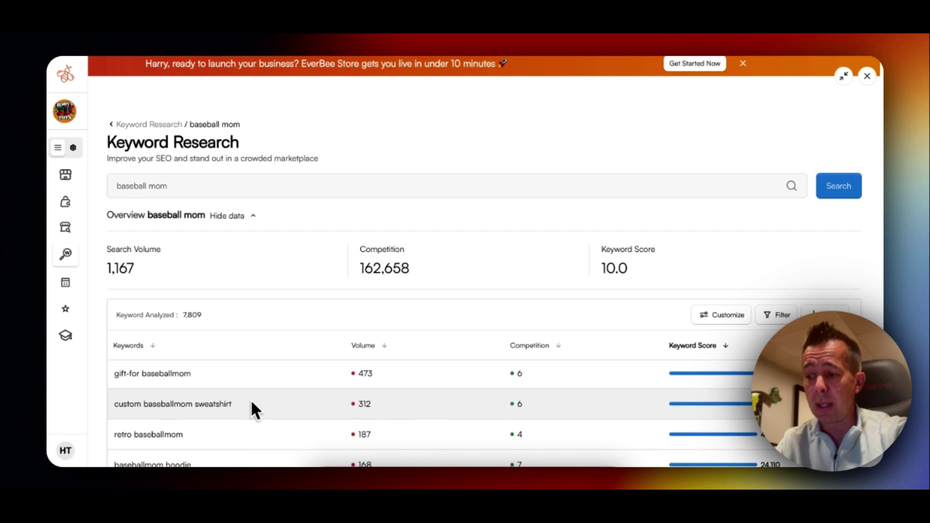
{"action": "scroll", "coordinate": [253, 408], "scroll_direction": "down", "scroll_amount": 1}
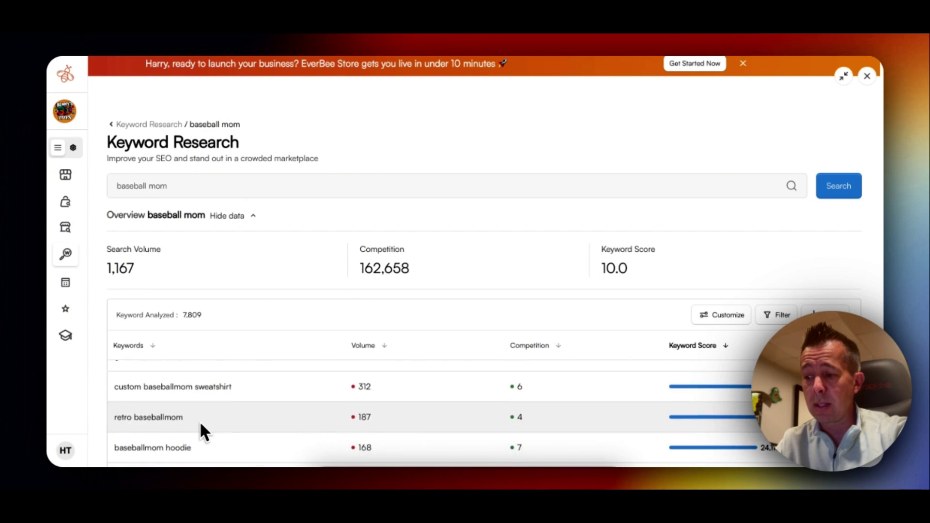
{"action": "scroll", "coordinate": [199, 420], "scroll_direction": "down", "scroll_amount": 1}
{"action": "scroll", "coordinate": [212, 428], "scroll_direction": "down", "scroll_amount": 2}
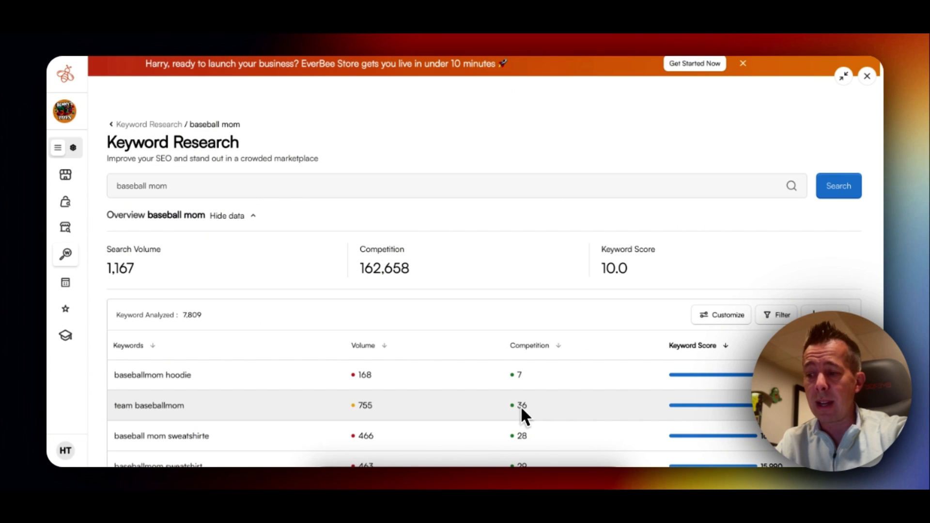
{"action": "scroll", "coordinate": [602, 406], "scroll_direction": "up", "scroll_amount": 5}
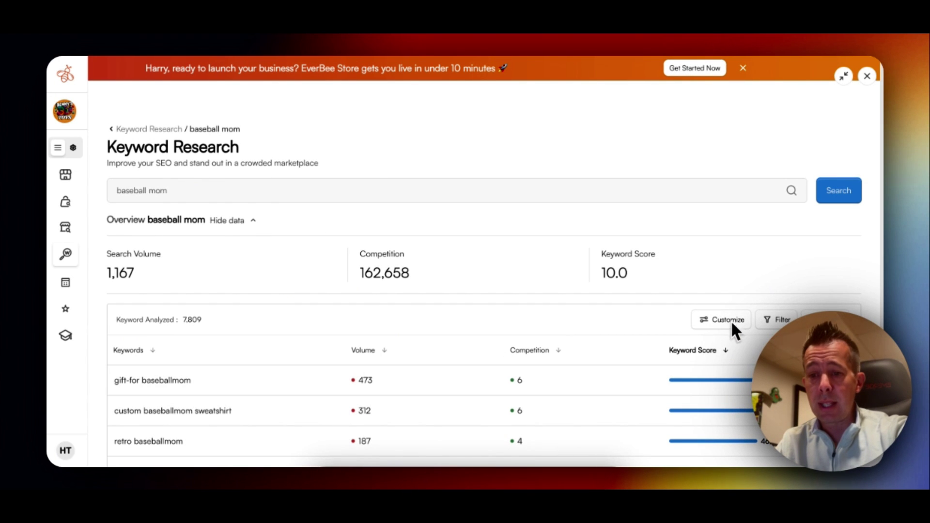
Filter the keywords to Volume Max 50 and Competition Max 100000
{"action": "left_click", "coordinate": [777, 320]}
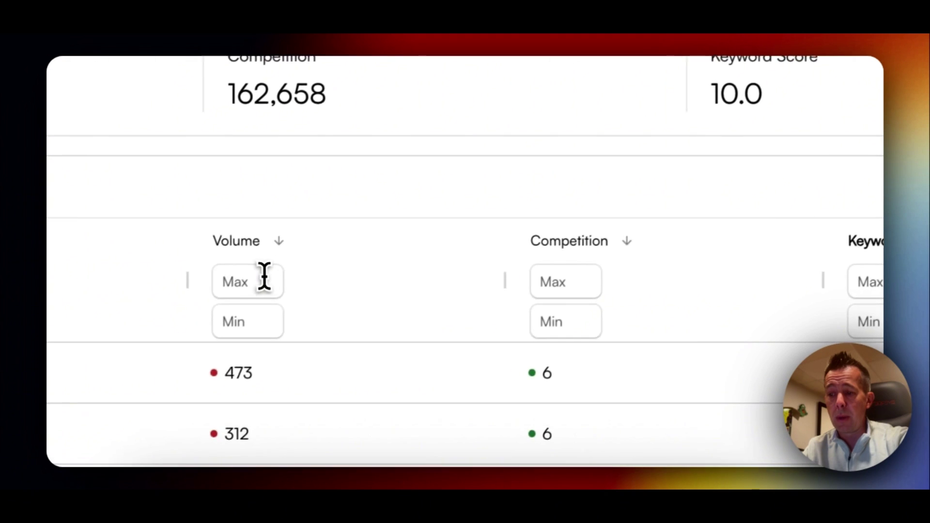
{"action": "left_click", "coordinate": [127, 295]}
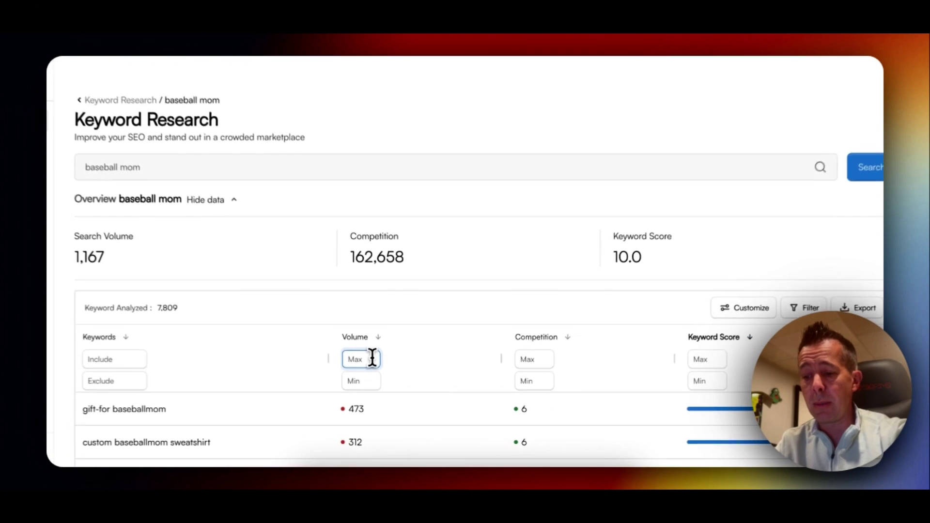
{"action": "type", "text": "50"}
{"action": "key", "text": "Tab"}
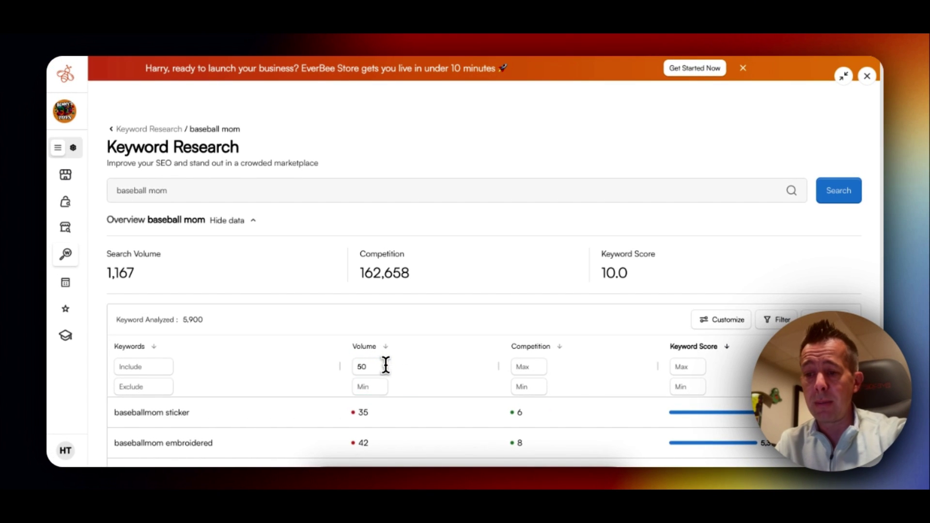
{"action": "left_click", "coordinate": [529, 367]}
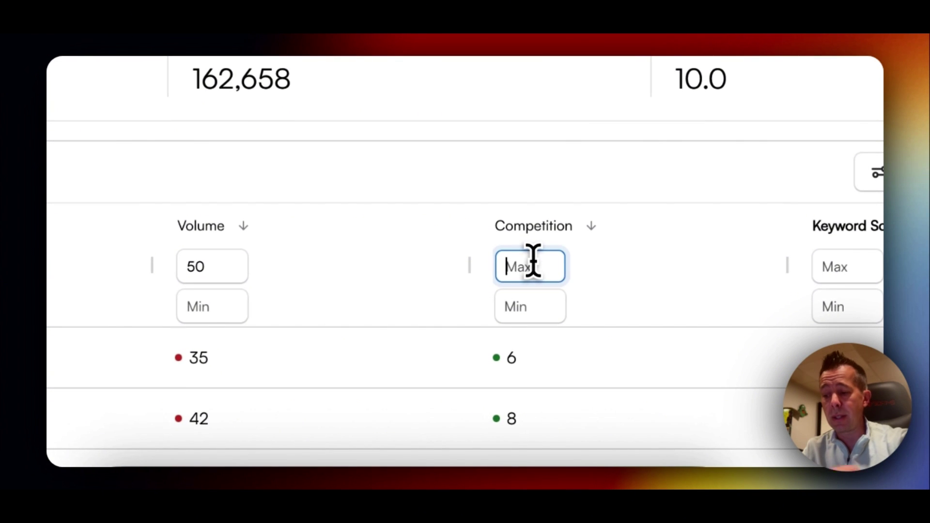
{"action": "type", "text": "100000"}
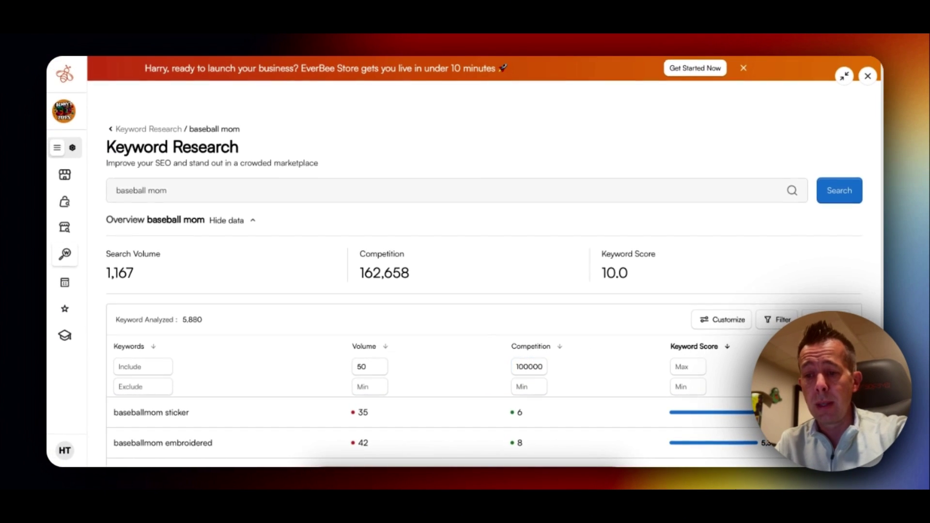
Sort the filtered keywords by volume and select the existing baseball mom search term
{"action": "scroll", "coordinate": [485, 291], "scroll_direction": "down", "scroll_amount": 3}
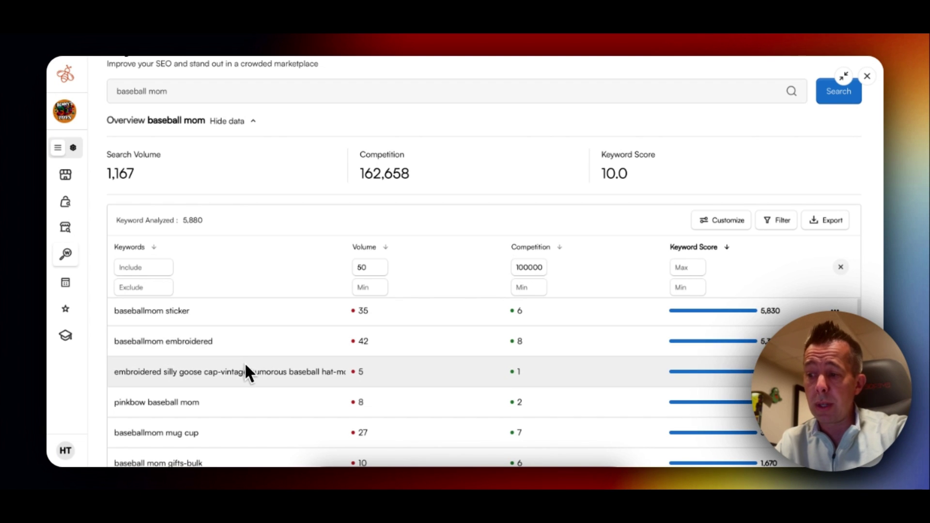
{"action": "scroll", "coordinate": [245, 362], "scroll_direction": "down", "scroll_amount": 4}
{"action": "scroll", "coordinate": [245, 362], "scroll_direction": "down", "scroll_amount": 8}
{"action": "scroll", "coordinate": [246, 362], "scroll_direction": "up", "scroll_amount": 3}
{"action": "scroll", "coordinate": [246, 363], "scroll_direction": "up", "scroll_amount": 7}
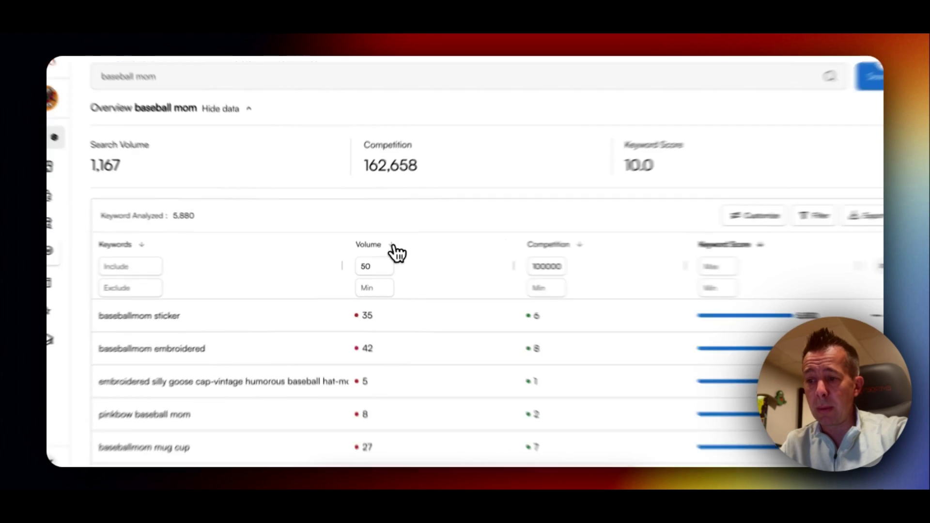
{"action": "left_click", "coordinate": [386, 247]}
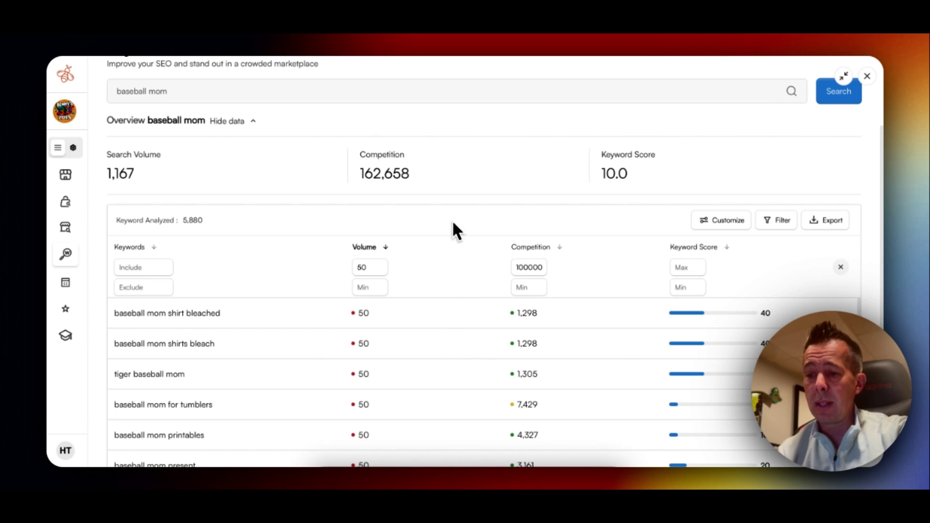
{"action": "scroll", "coordinate": [272, 160], "scroll_direction": "up", "scroll_amount": 2}
{"action": "triple_click", "coordinate": [272, 171]}
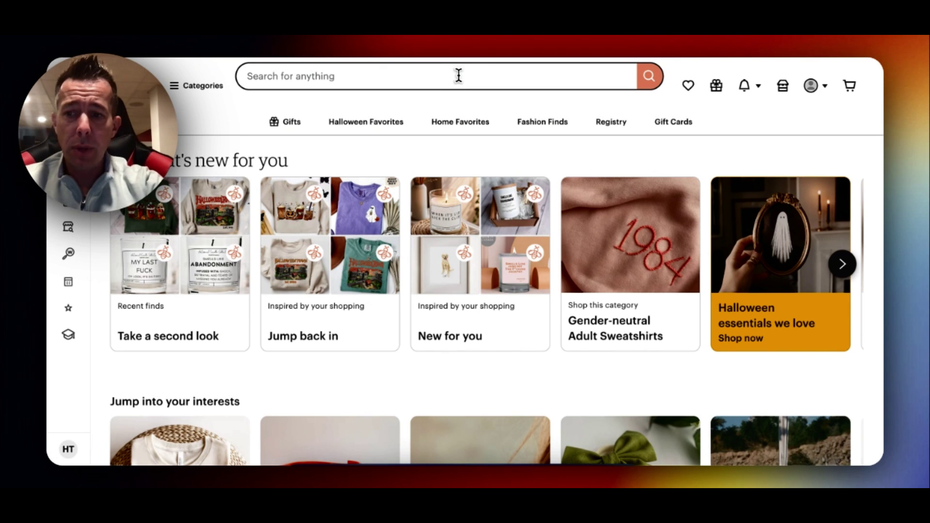
Search Etsy for 'baseball mom shirts' and scroll through results with EverBee sales and conversion stats
{"action": "left_click", "coordinate": [458, 76]}
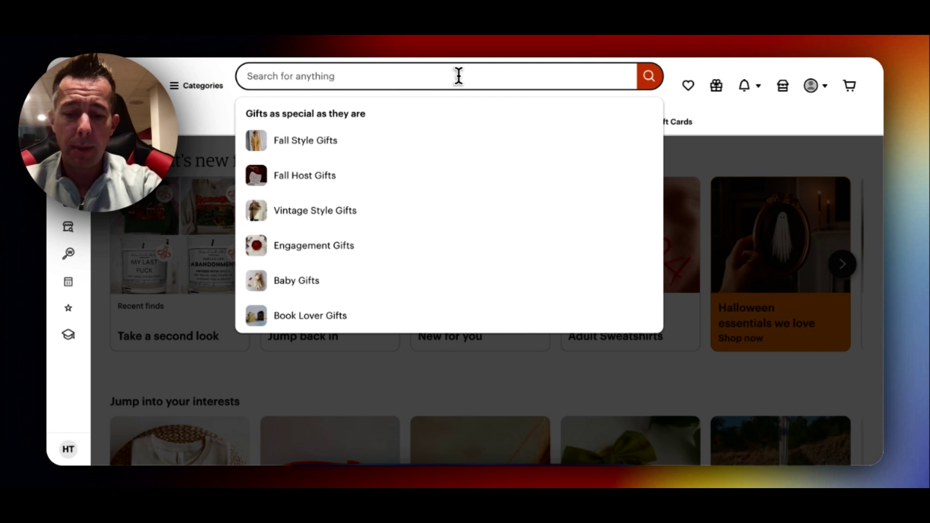
{"action": "type", "text": "baseball mom shirt"}
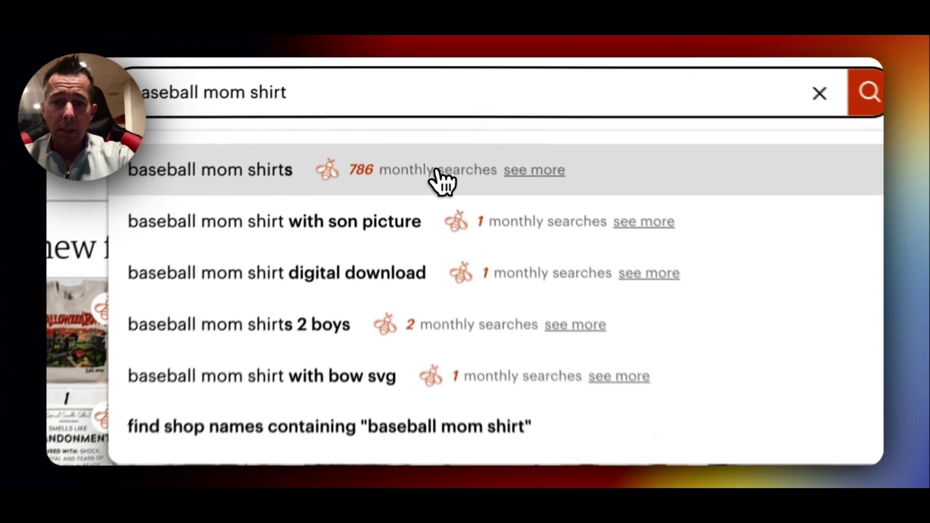
{"action": "left_click", "coordinate": [417, 118]}
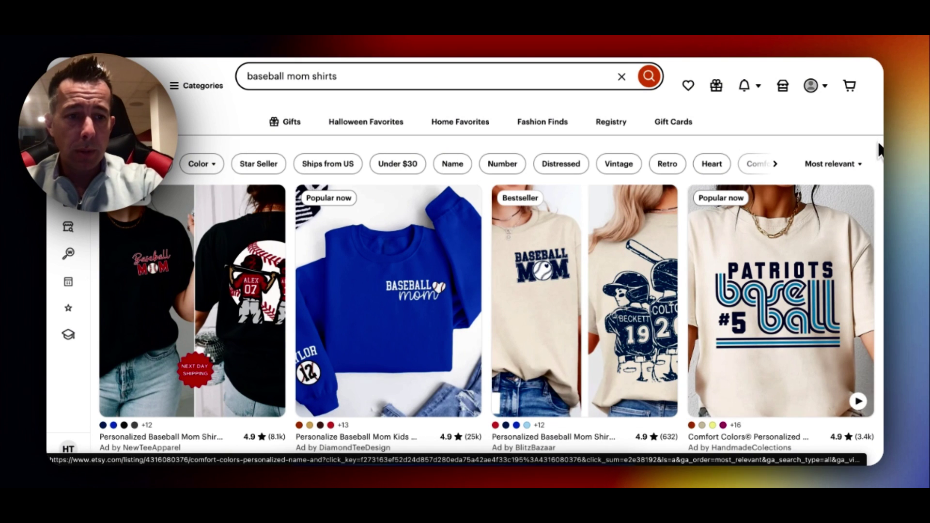
{"action": "scroll", "coordinate": [876, 150], "scroll_direction": "down", "scroll_amount": 1}
{"action": "scroll", "coordinate": [875, 141], "scroll_direction": "down", "scroll_amount": 2}
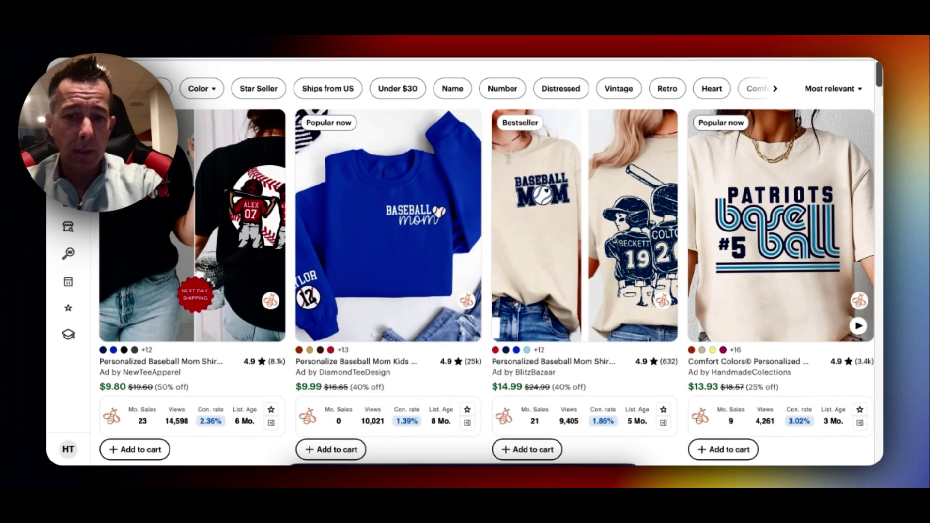
{"action": "scroll", "coordinate": [881, 86], "scroll_direction": "down", "scroll_amount": 2}
{"action": "mouse_move", "coordinate": [880, 85]}
{"action": "left_mouse_down"}
{"action": "mouse_move", "coordinate": [880, 107]}
{"action": "mouse_move", "coordinate": [880, 76]}
{"action": "left_mouse_up"}
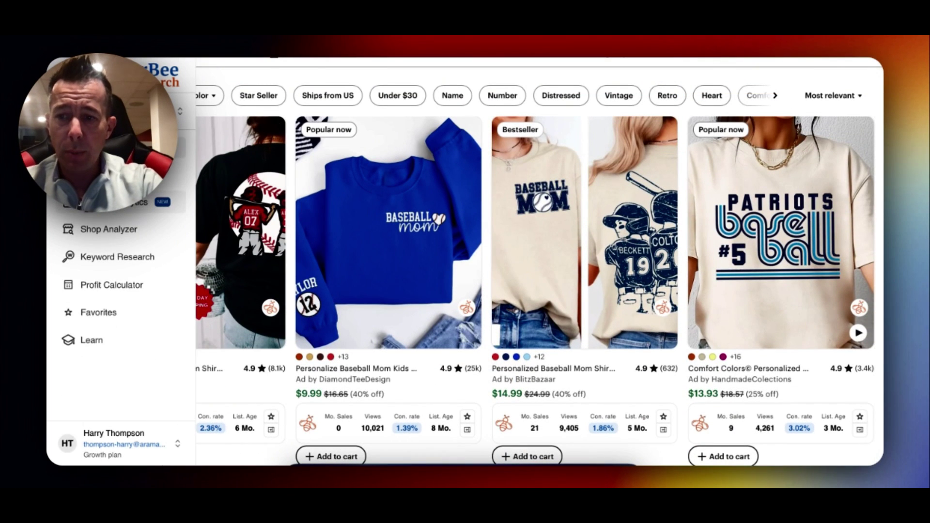
Open Product Analytics for the baseball mom shirts results and rank listings by last month's revenue
{"action": "left_click", "coordinate": [107, 202]}
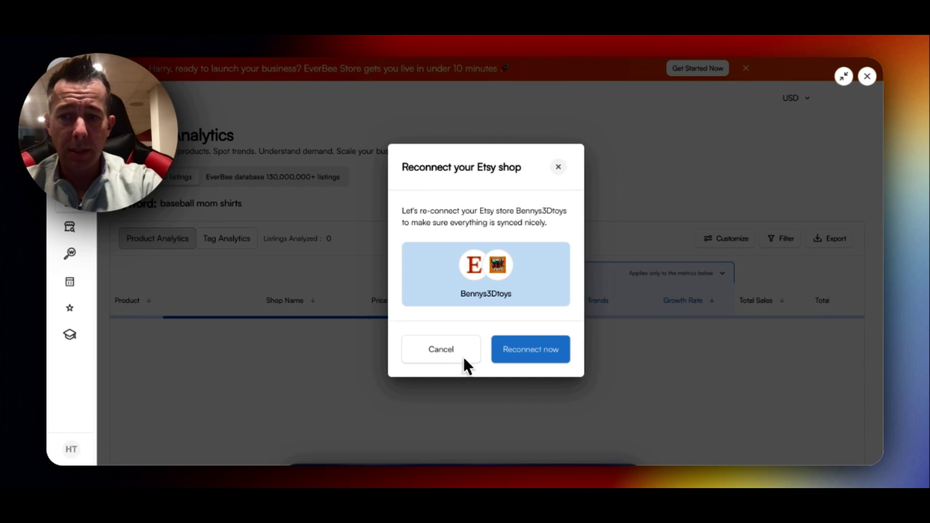
{"action": "left_click", "coordinate": [455, 352]}
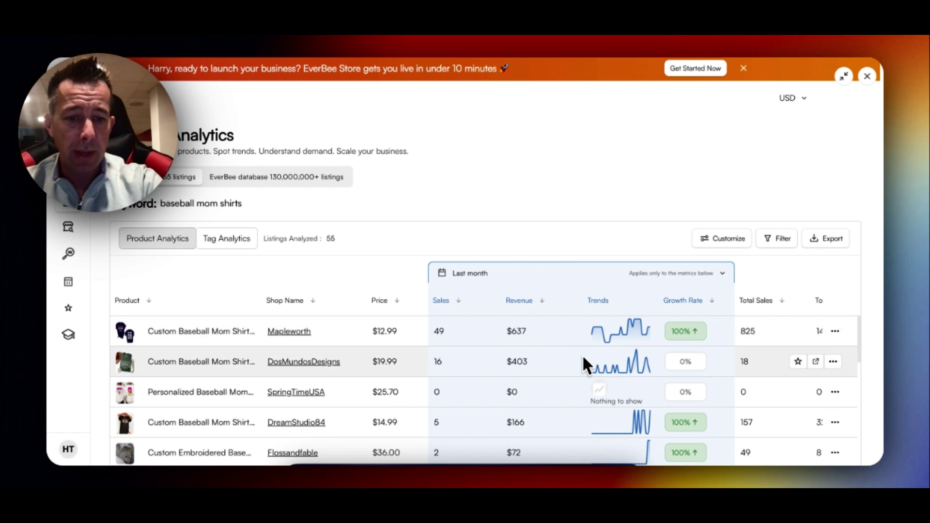
{"action": "left_click", "coordinate": [542, 302]}
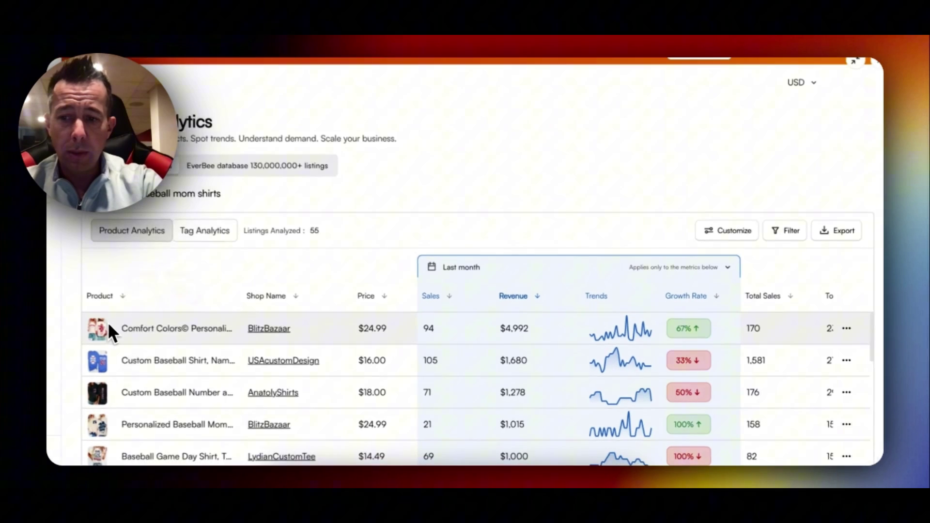
Scan the revenue-ranked table to find the $14.49 LydianCustomTee Baseball Game Day Shirt
{"action": "mouse_move", "coordinate": [127, 335]}
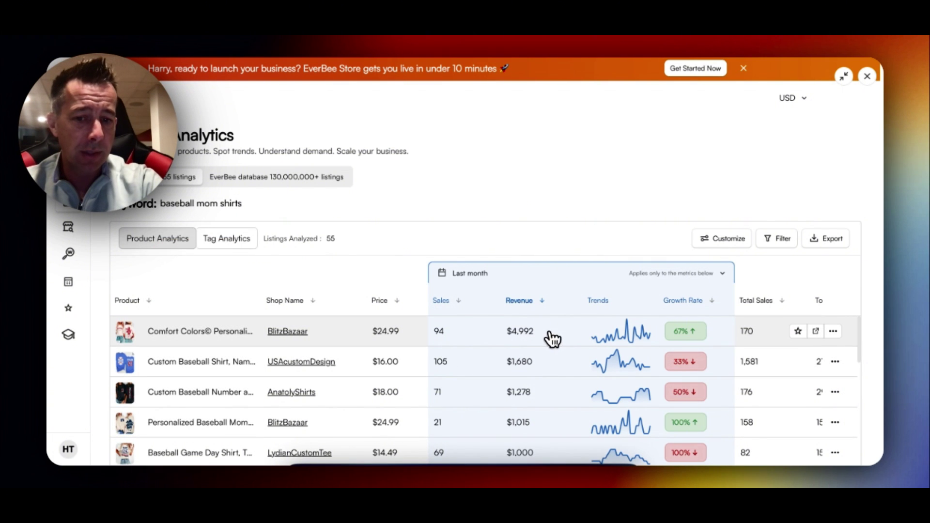
{"action": "scroll", "coordinate": [758, 344], "scroll_direction": "right", "scroll_amount": 5}
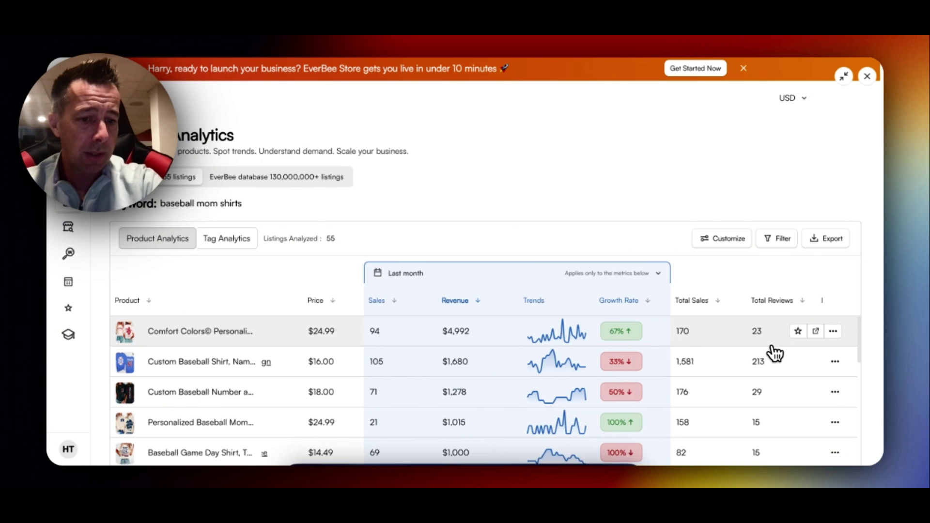
{"action": "scroll", "coordinate": [774, 353], "scroll_direction": "right", "scroll_amount": 1}
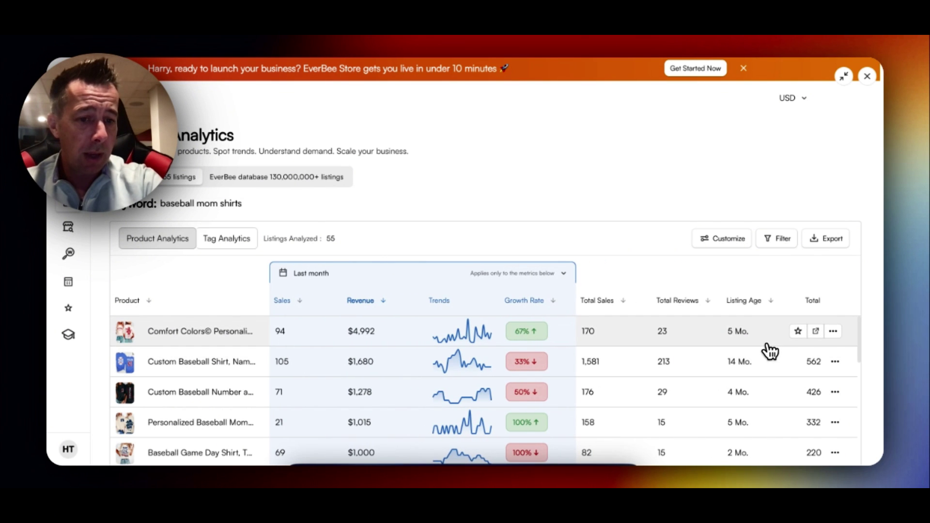
{"action": "scroll", "coordinate": [754, 421], "scroll_direction": "down", "scroll_amount": 2}
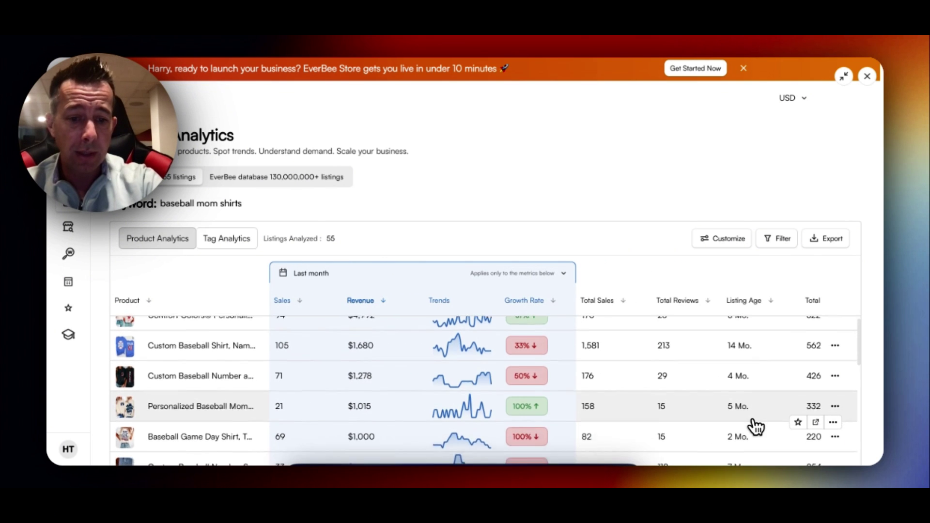
{"action": "scroll", "coordinate": [753, 429], "scroll_direction": "down", "scroll_amount": 5}
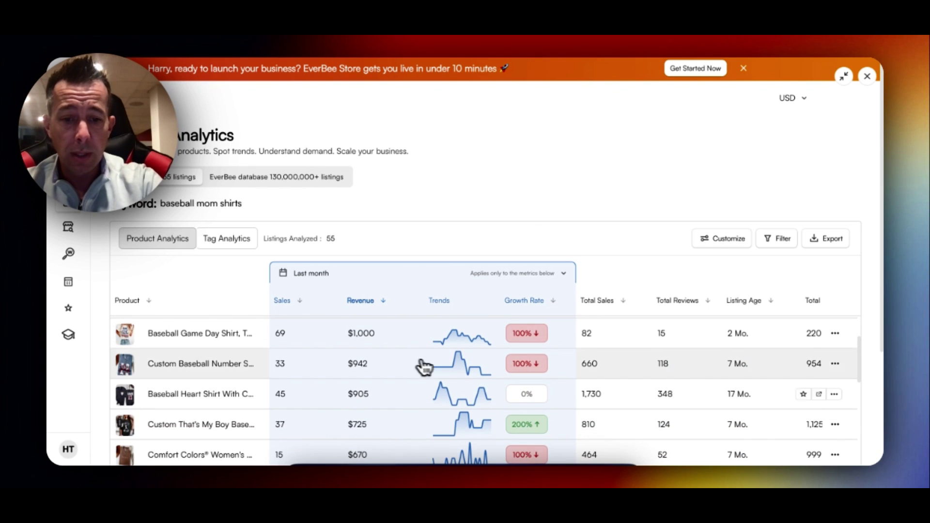
{"action": "mouse_move", "coordinate": [130, 342]}
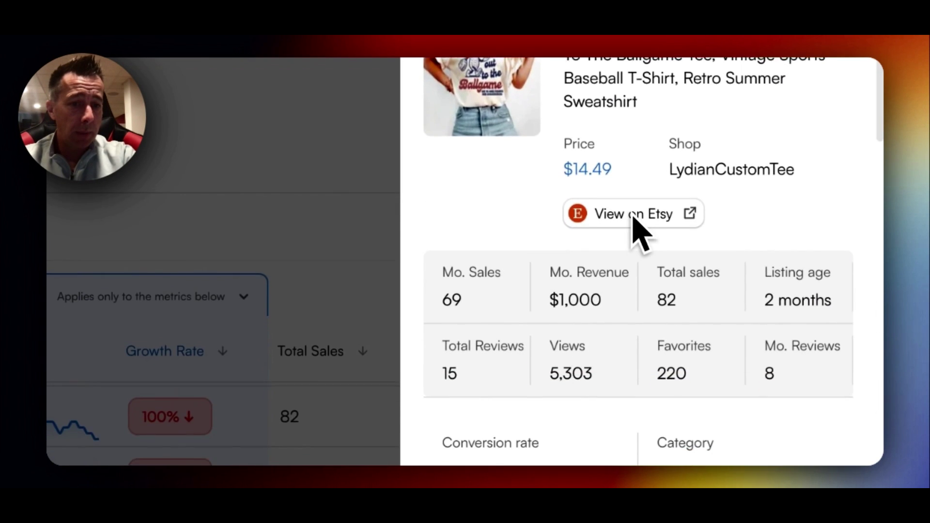
Open the Baseball Game Day Shirt on Etsy and review its stats down to the Tags table
{"action": "left_click", "coordinate": [632, 236]}
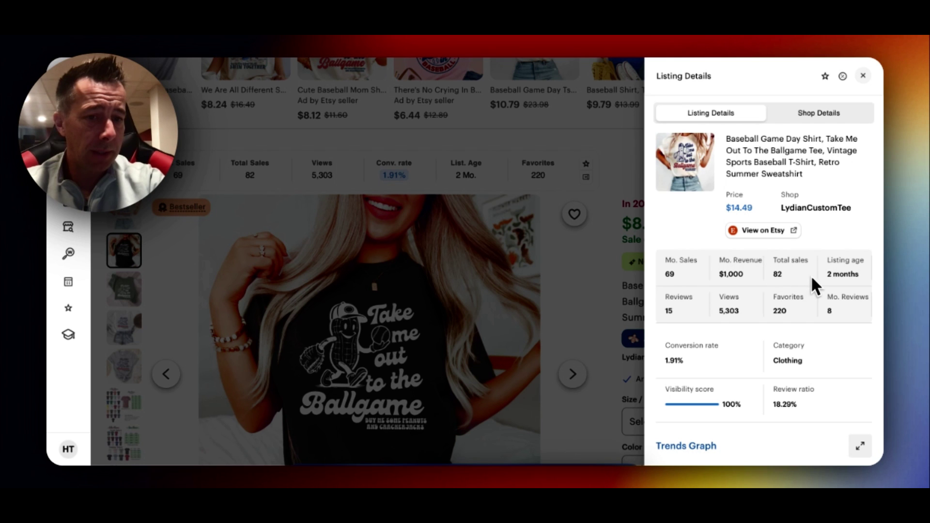
{"action": "scroll", "coordinate": [812, 274], "scroll_direction": "down", "scroll_amount": 4}
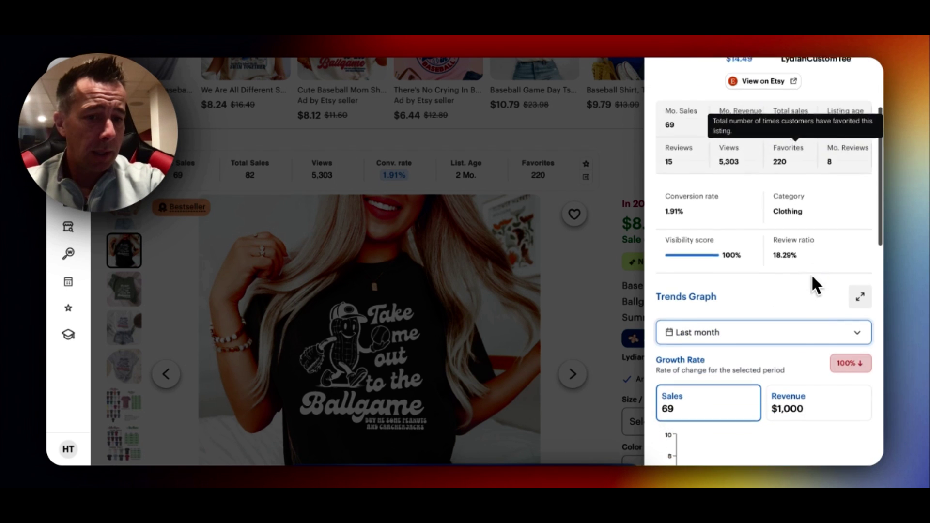
{"action": "scroll", "coordinate": [742, 254], "scroll_direction": "down", "scroll_amount": 2}
{"action": "scroll", "coordinate": [775, 264], "scroll_direction": "down", "scroll_amount": 7}
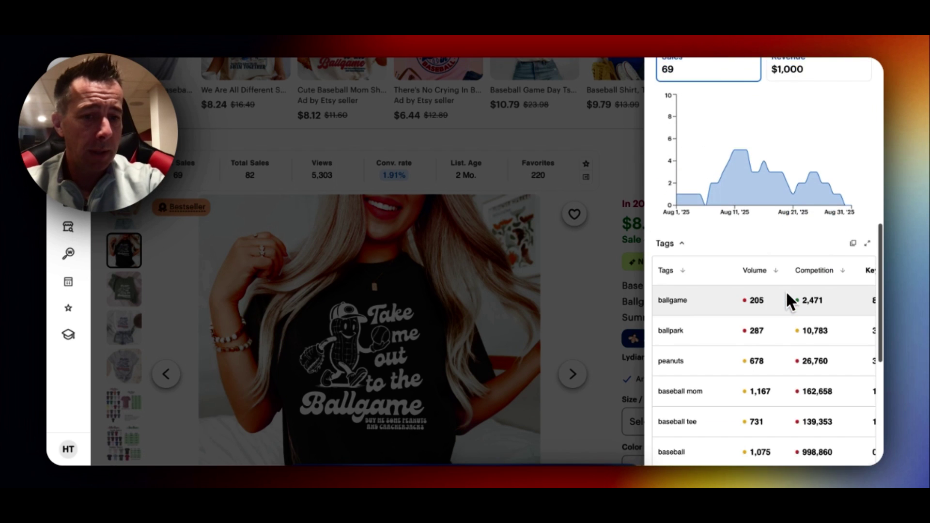
{"action": "scroll", "coordinate": [785, 289], "scroll_direction": "down", "scroll_amount": 1}
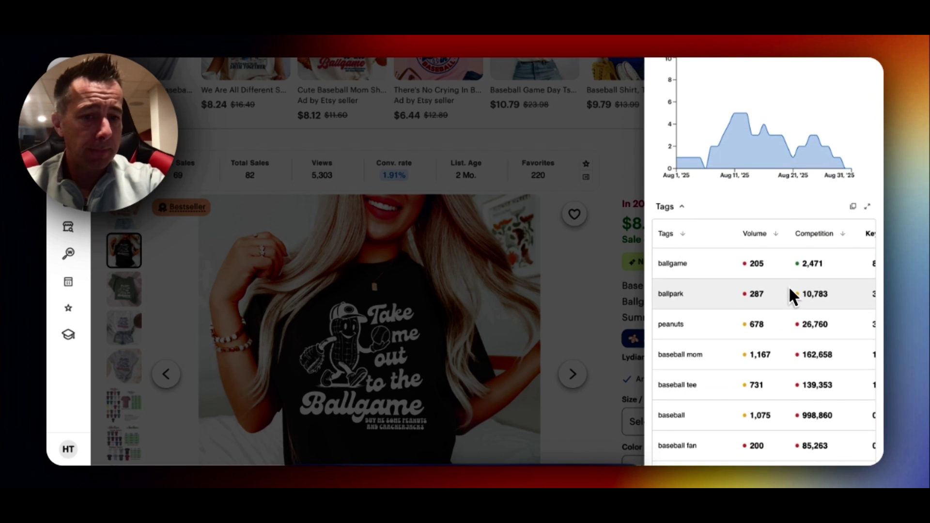
{"action": "scroll", "coordinate": [790, 290], "scroll_direction": "right", "scroll_amount": 3}
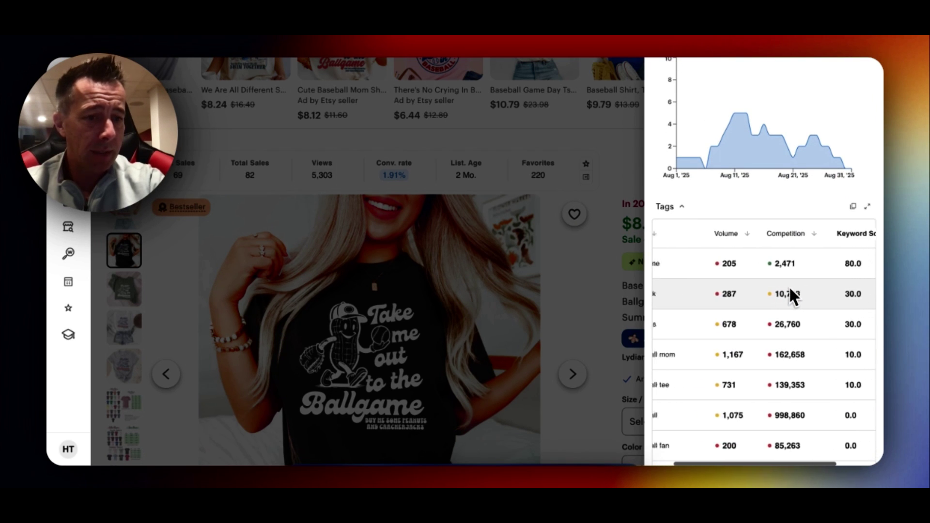
{"action": "scroll", "coordinate": [789, 286], "scroll_direction": "left", "scroll_amount": 3}
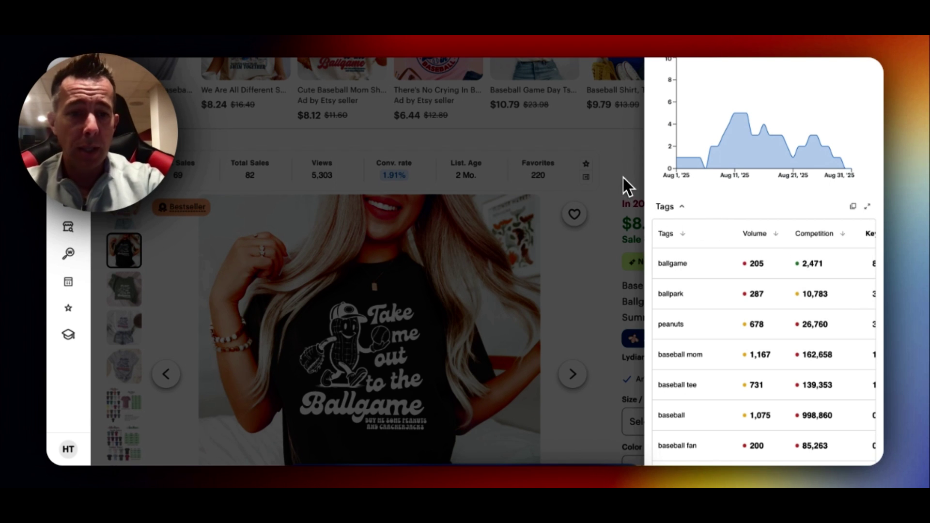
Close the stats panel, glance at the listing, and return to the EverBee analytics page
{"action": "left_click", "coordinate": [625, 162]}
{"action": "scroll", "coordinate": [382, 239], "scroll_direction": "down", "scroll_amount": 2}
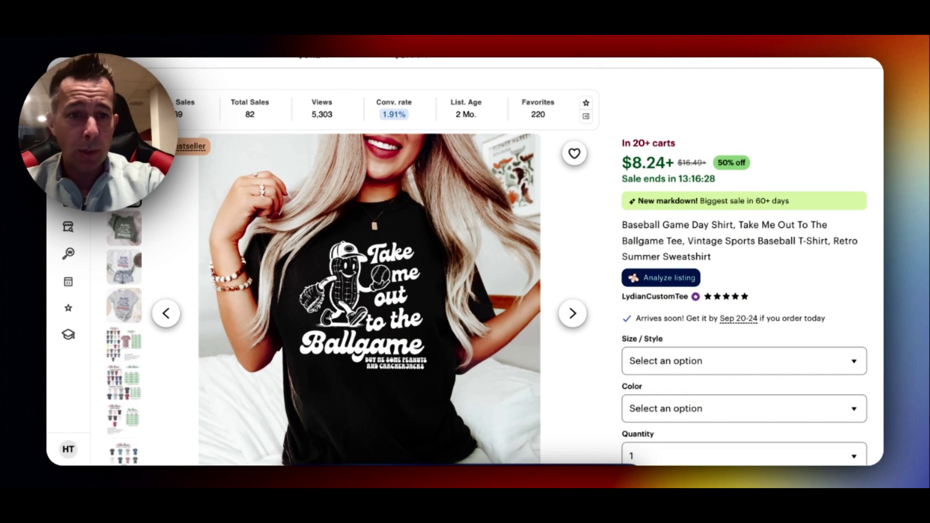
{"action": "key", "text": "ctrl+w"}
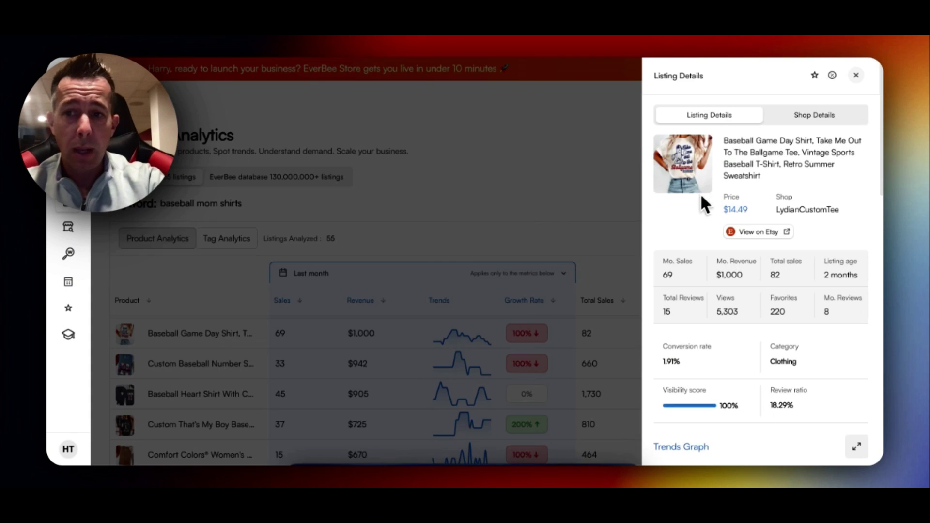
Close the Baseball Game Day Shirt's listing details and browse the product table
{"action": "left_click", "coordinate": [580, 190]}
{"action": "scroll", "coordinate": [583, 200], "scroll_direction": "down", "scroll_amount": 2}
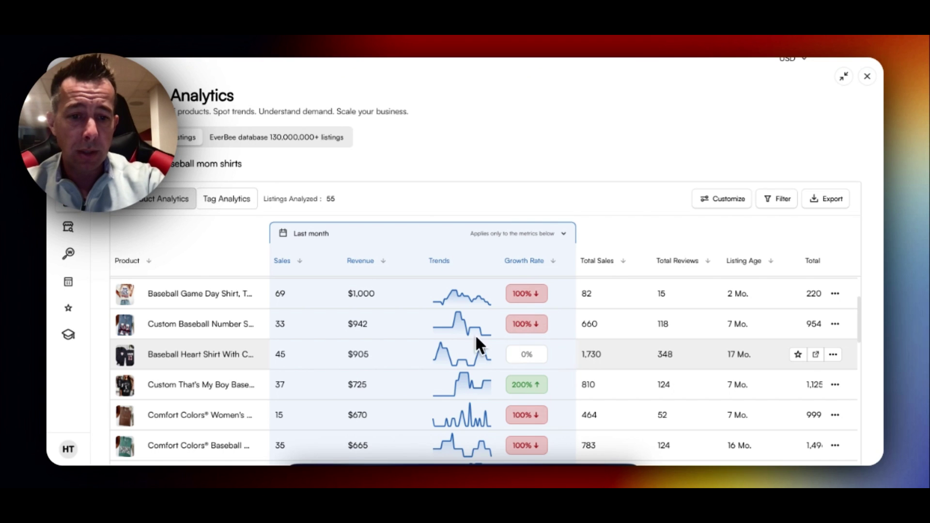
{"action": "scroll", "coordinate": [440, 326], "scroll_direction": "up", "scroll_amount": 2}
{"action": "scroll", "coordinate": [439, 322], "scroll_direction": "up", "scroll_amount": 2}
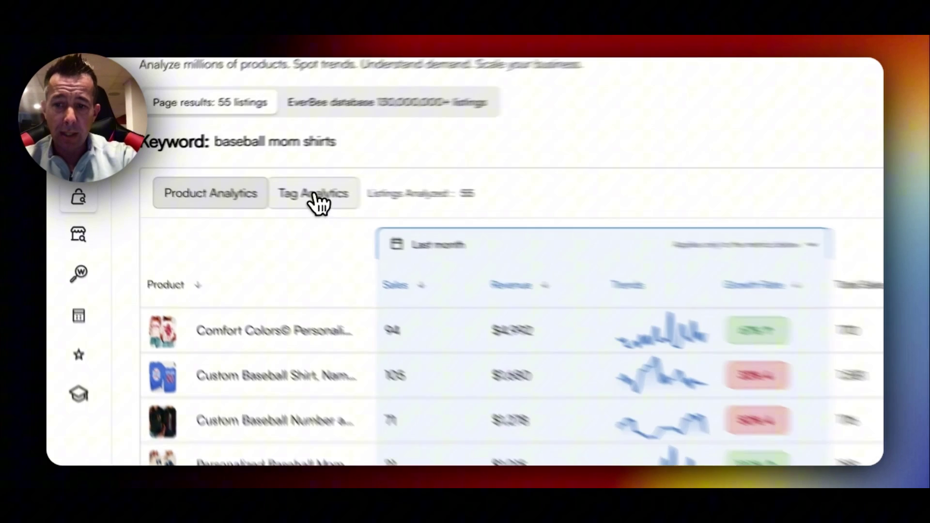
Show Tag Analytics for baseball mom shirts: 338 tags, led by 'midday svg middaysvg' (score 630)
{"action": "left_click", "coordinate": [314, 197]}
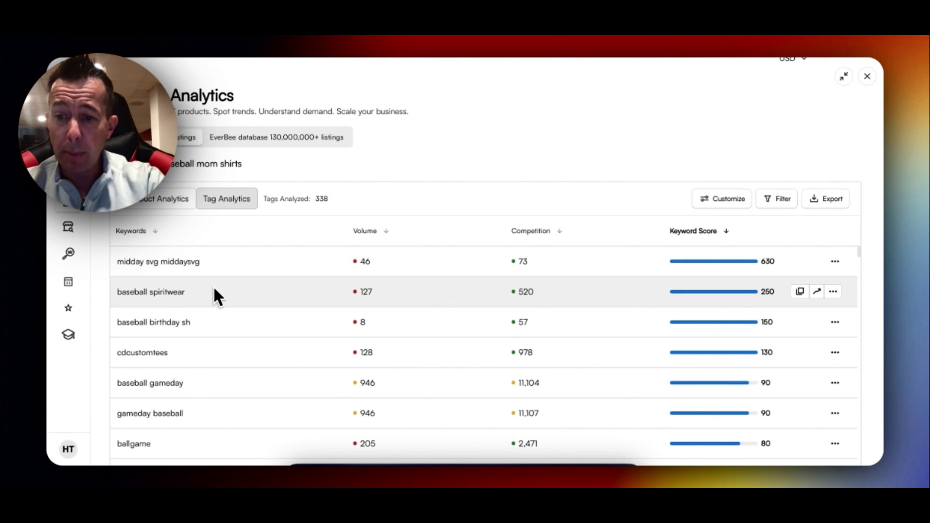
{"action": "scroll", "coordinate": [213, 291], "scroll_direction": "down", "scroll_amount": 1}
{"action": "scroll", "coordinate": [217, 291], "scroll_direction": "down", "scroll_amount": 2}
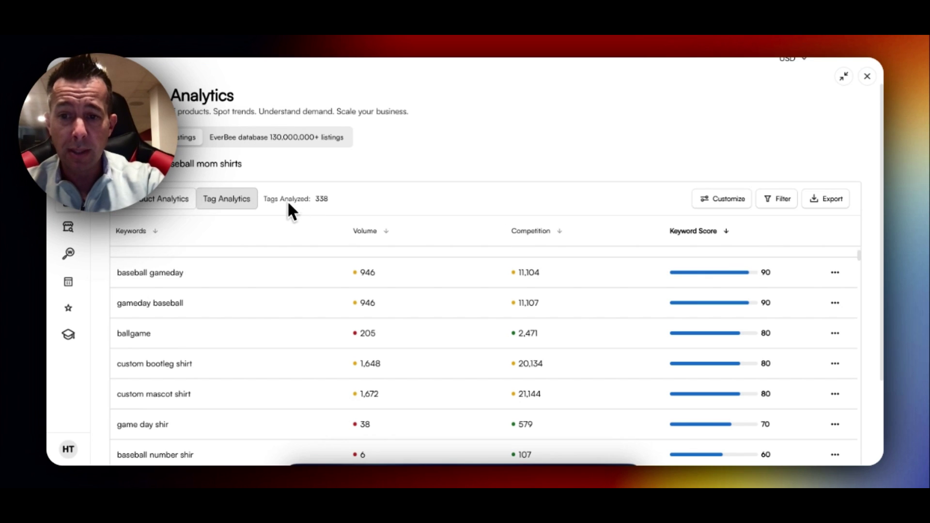
Switch Product Analytics to the full EverBee database results for baseball mom shirts
{"action": "left_click", "coordinate": [180, 199]}
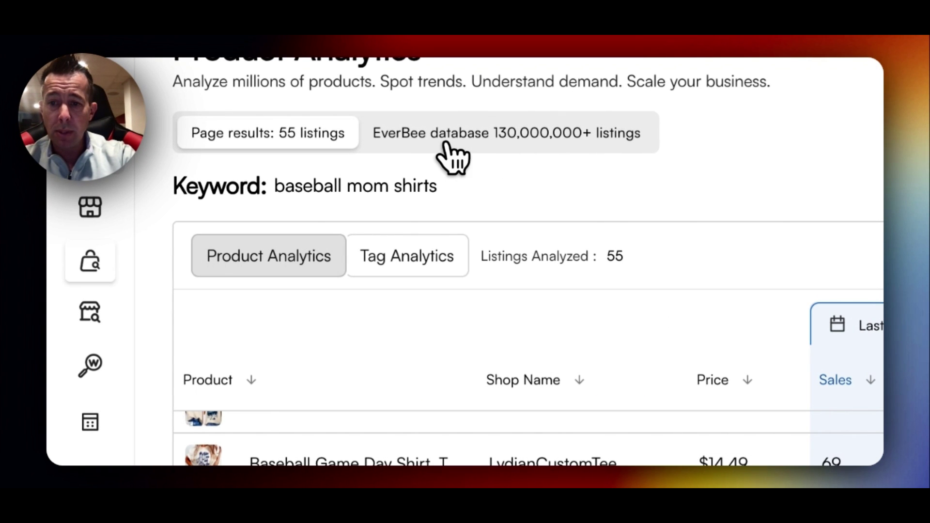
{"action": "left_click", "coordinate": [438, 139]}
{"action": "scroll", "coordinate": [443, 152], "scroll_direction": "up", "scroll_amount": 2}
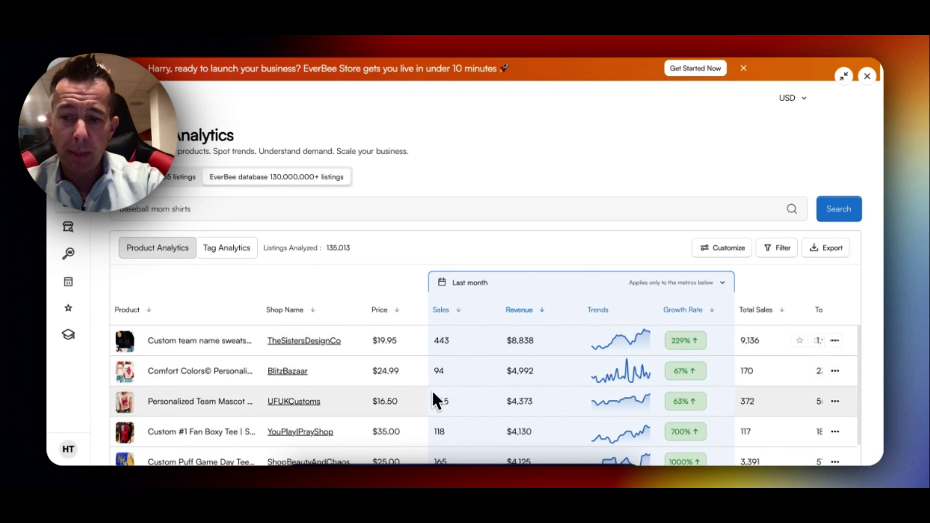
{"action": "mouse_move", "coordinate": [133, 348]}
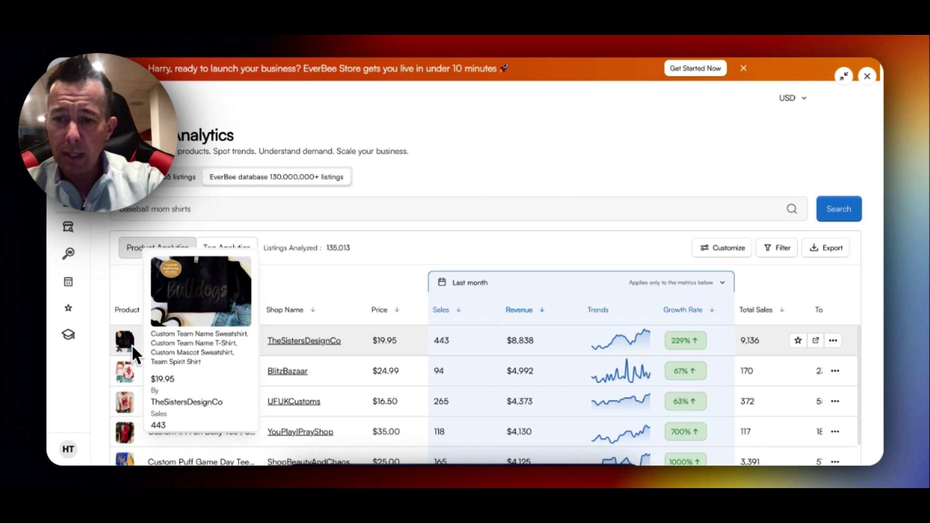
{"action": "scroll", "coordinate": [294, 339], "scroll_direction": "down", "scroll_amount": 1}
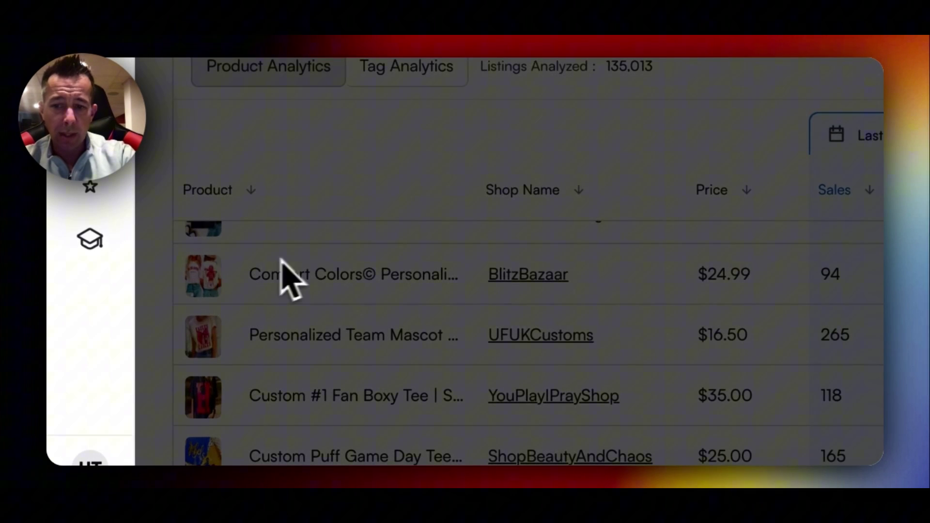
Review the BlitzBazaar Comfort Colors shirt's details: 94 sales, $4,992 revenue
{"action": "left_click", "coordinate": [280, 276]}
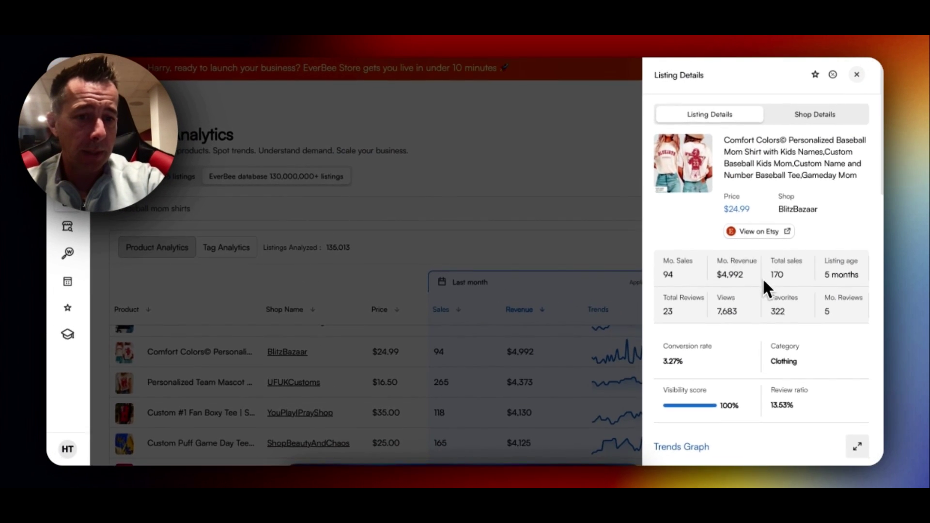
{"action": "scroll", "coordinate": [754, 277], "scroll_direction": "down", "scroll_amount": 1}
{"action": "scroll", "coordinate": [745, 275], "scroll_direction": "down", "scroll_amount": 3}
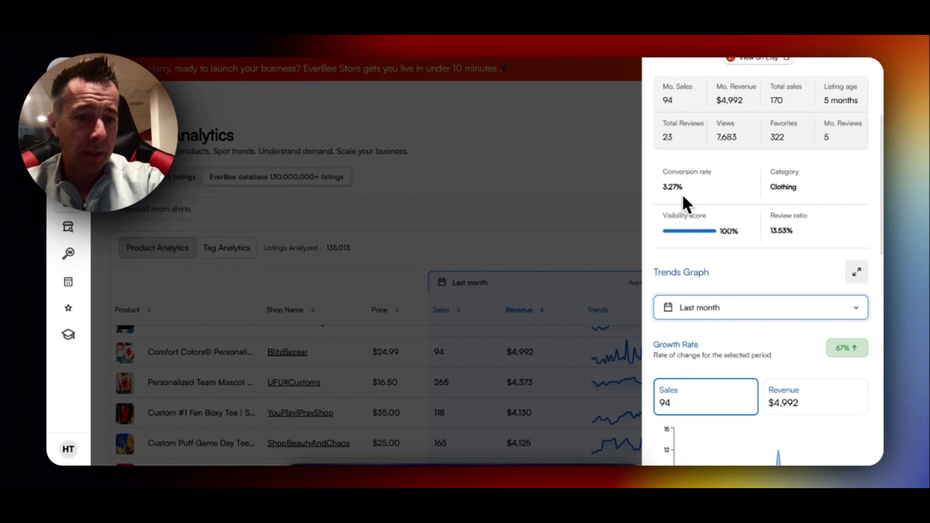
{"action": "scroll", "coordinate": [743, 216], "scroll_direction": "down", "scroll_amount": 9}
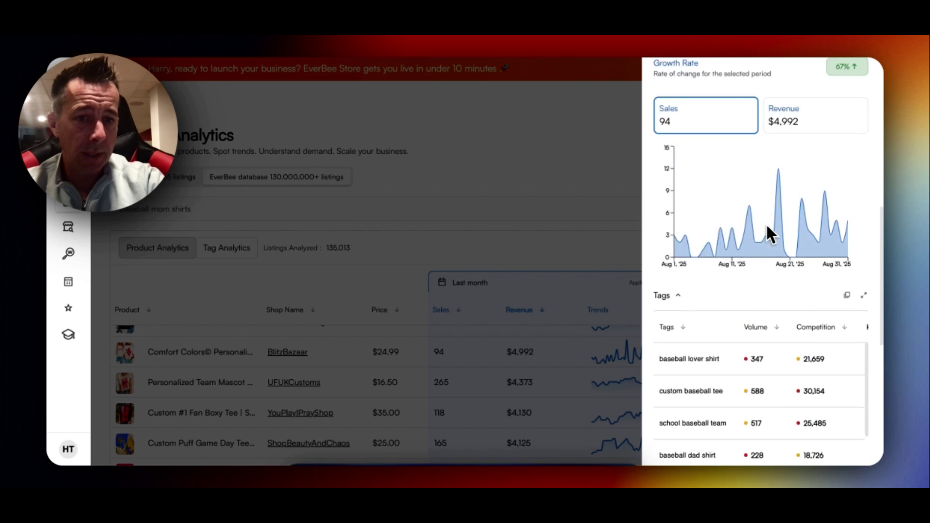
{"action": "scroll", "coordinate": [770, 235], "scroll_direction": "down", "scroll_amount": 2}
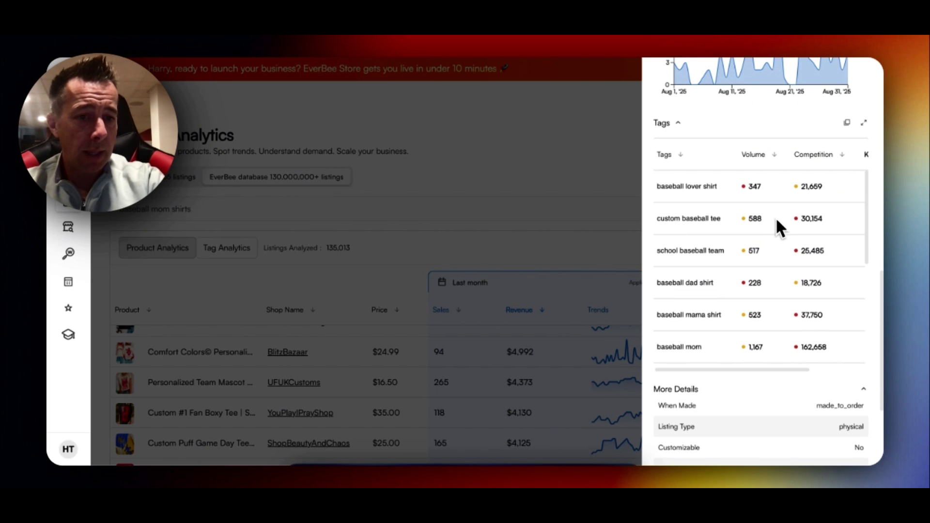
{"action": "scroll", "coordinate": [822, 234], "scroll_direction": "right", "scroll_amount": 3}
{"action": "scroll", "coordinate": [827, 236], "scroll_direction": "left", "scroll_amount": 4}
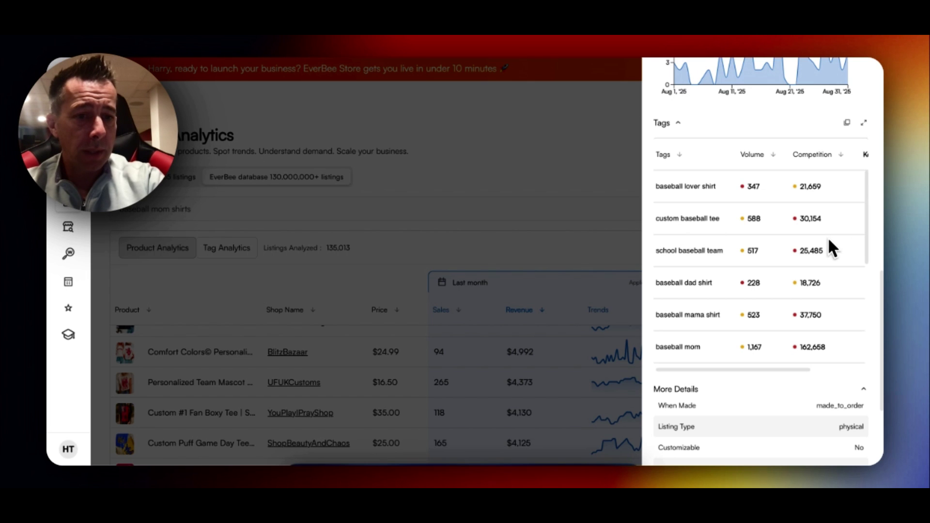
{"action": "scroll", "coordinate": [827, 237], "scroll_direction": "down", "scroll_amount": 10}
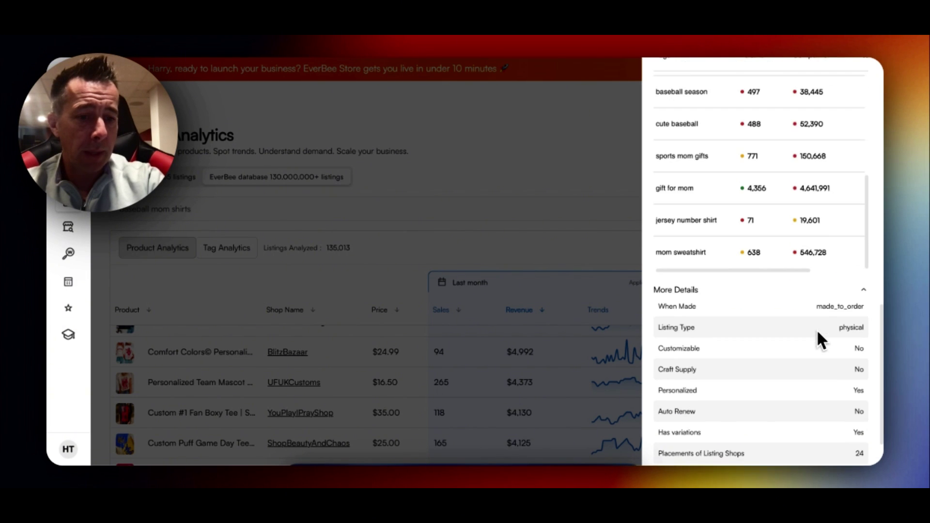
{"action": "scroll", "coordinate": [816, 329], "scroll_direction": "up", "scroll_amount": 10}
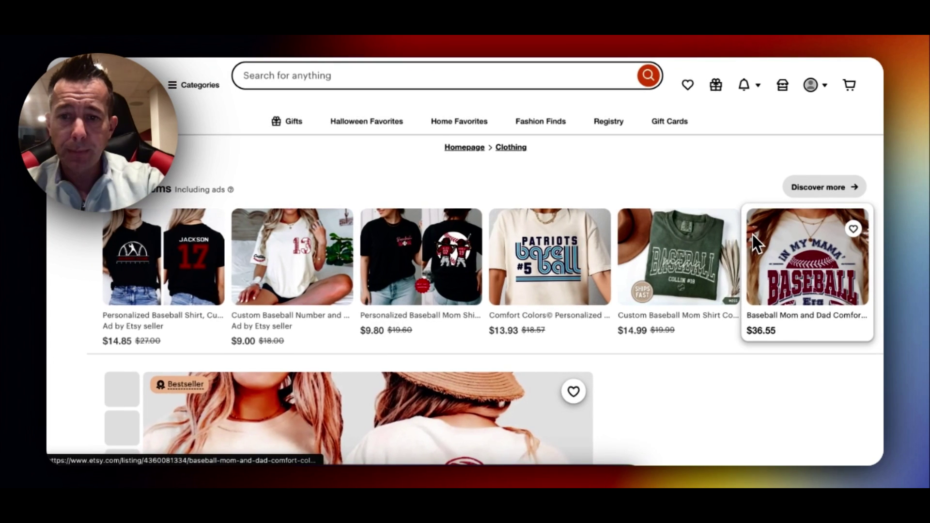
Show the black Bluejays Baseball shirt photo and check the Colors list without choosing one
{"action": "scroll", "coordinate": [752, 234], "scroll_direction": "down", "scroll_amount": 4}
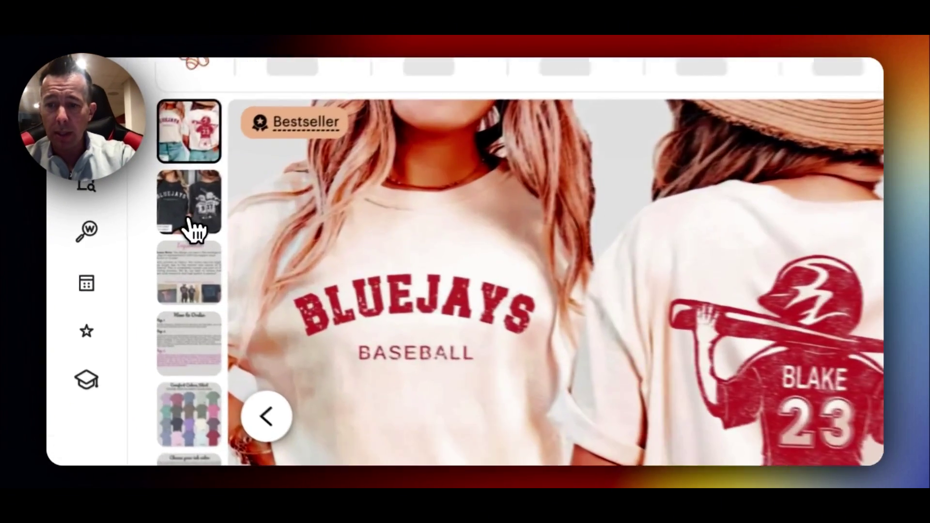
{"action": "left_click", "coordinate": [124, 244]}
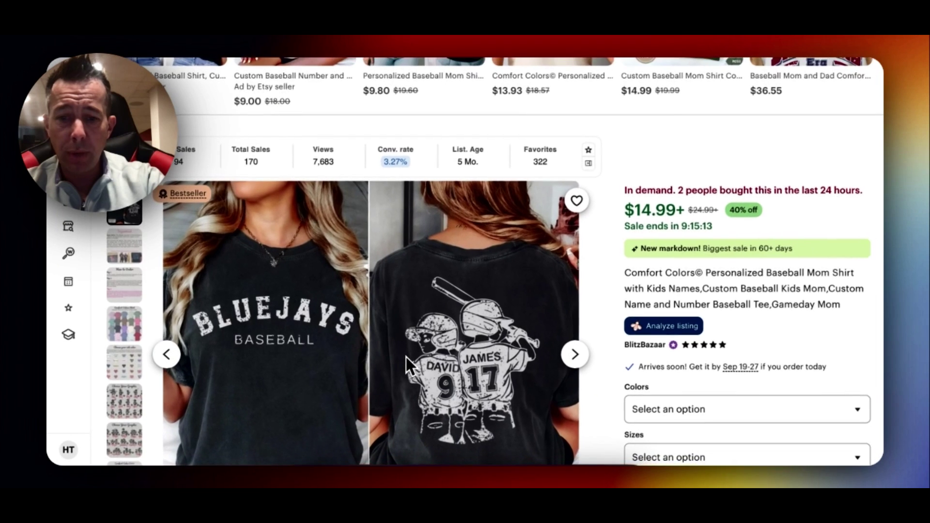
{"action": "scroll", "coordinate": [406, 356], "scroll_direction": "down", "scroll_amount": 1}
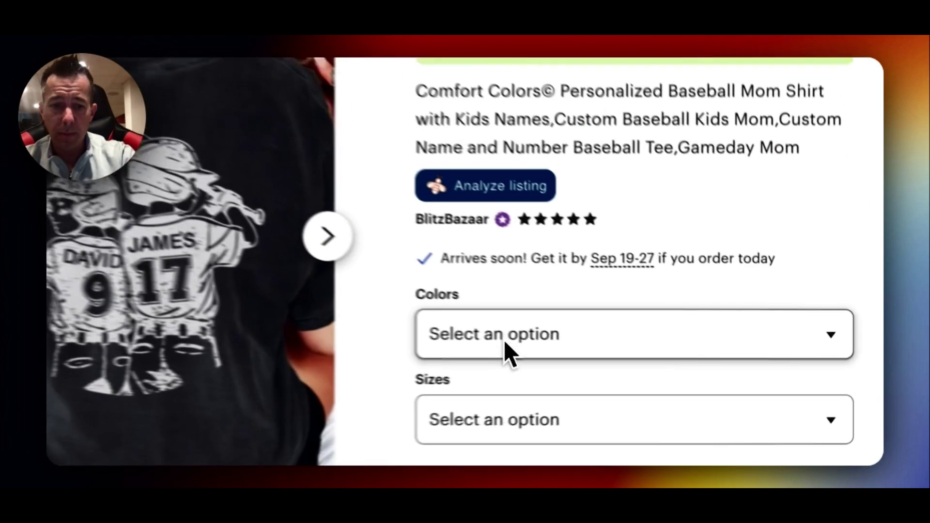
{"action": "left_click", "coordinate": [672, 366]}
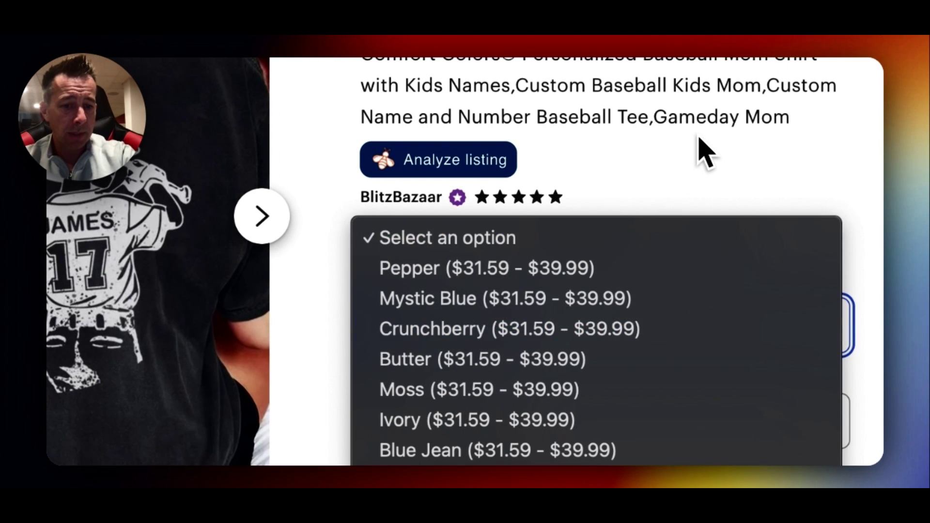
{"action": "left_click", "coordinate": [703, 135]}
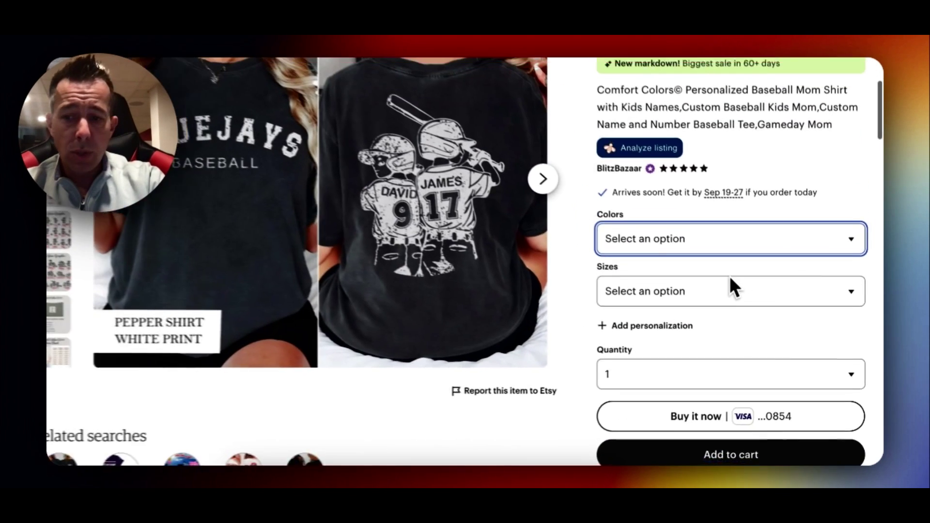